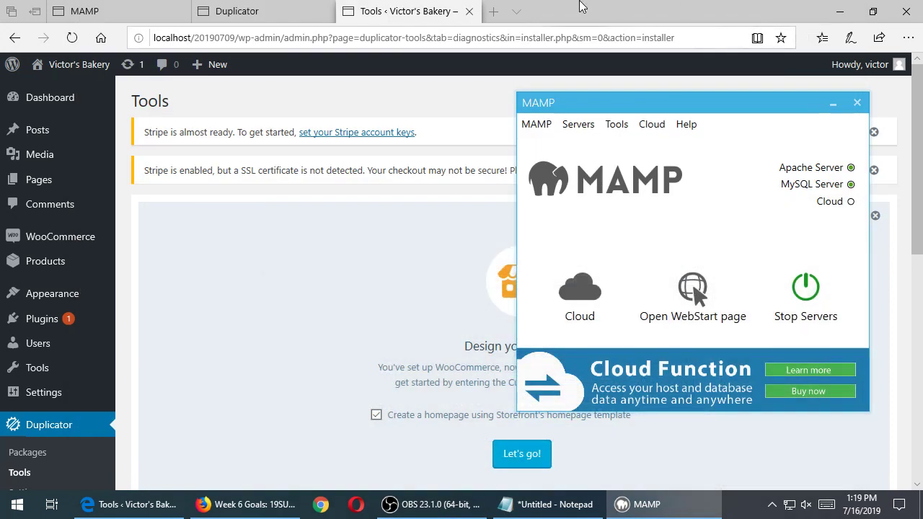
Review the student objectives on the Week 6 Goals course page in Firefox and return to the WordPress admin in Edge
left_click(583, 6)
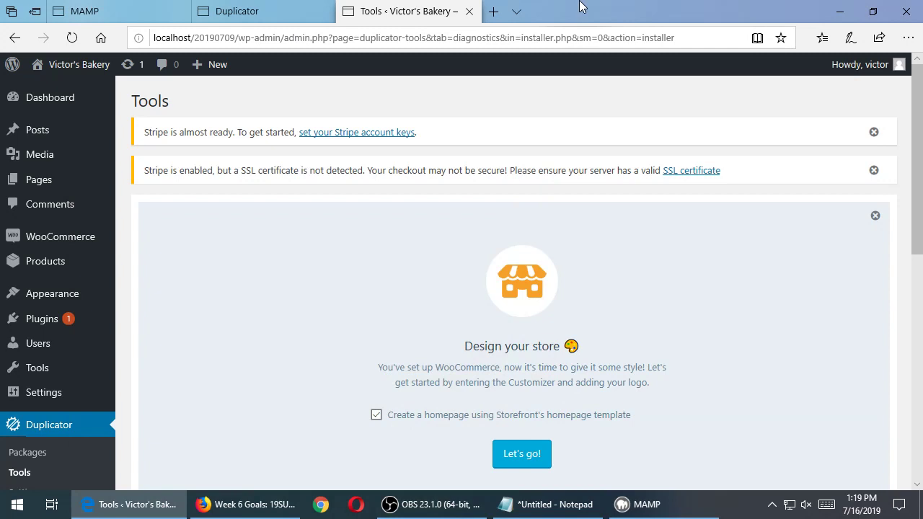
left_click(275, 506)
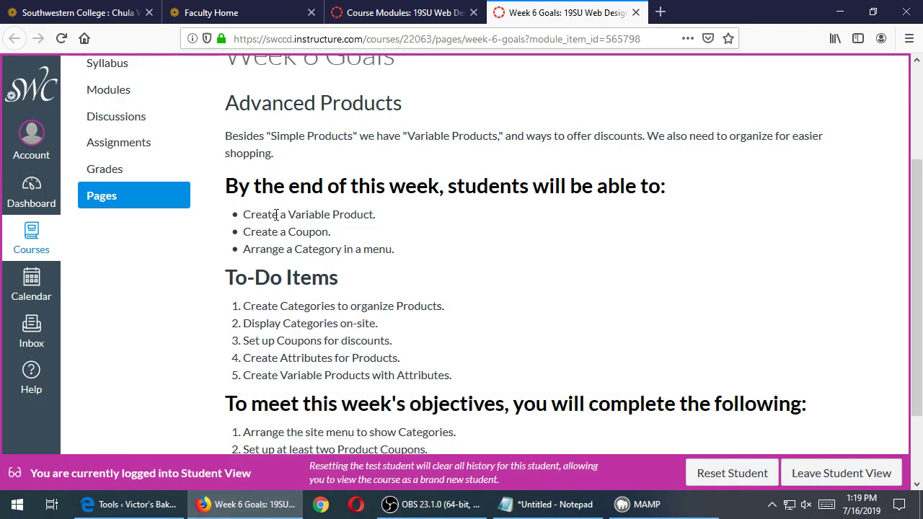
left_click_drag(276, 214, 350, 213)
left_click(391, 221)
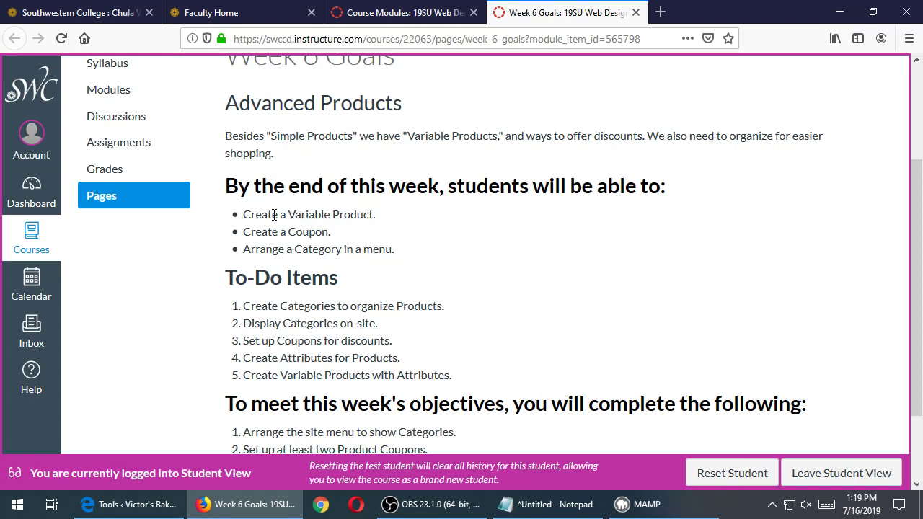
left_click_drag(273, 214, 346, 214)
left_click_drag(276, 231, 342, 233)
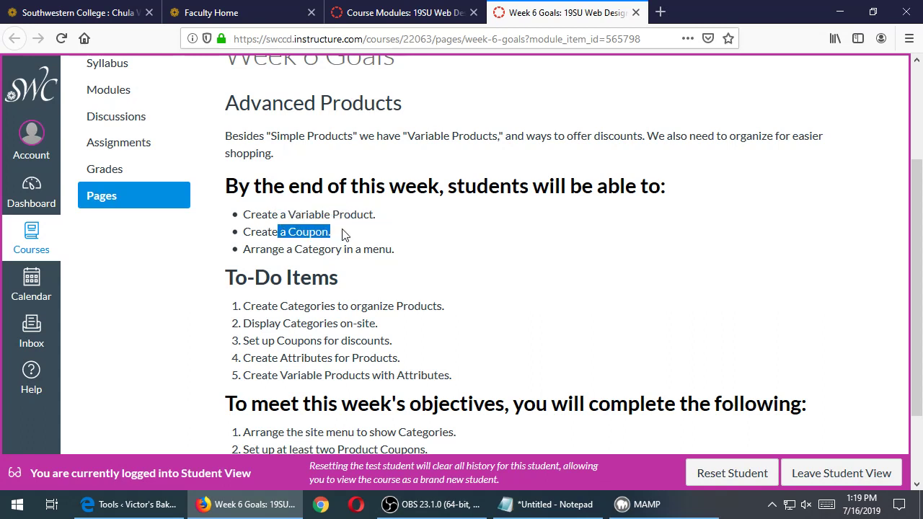
left_click(397, 235)
left_click_drag(285, 249, 368, 246)
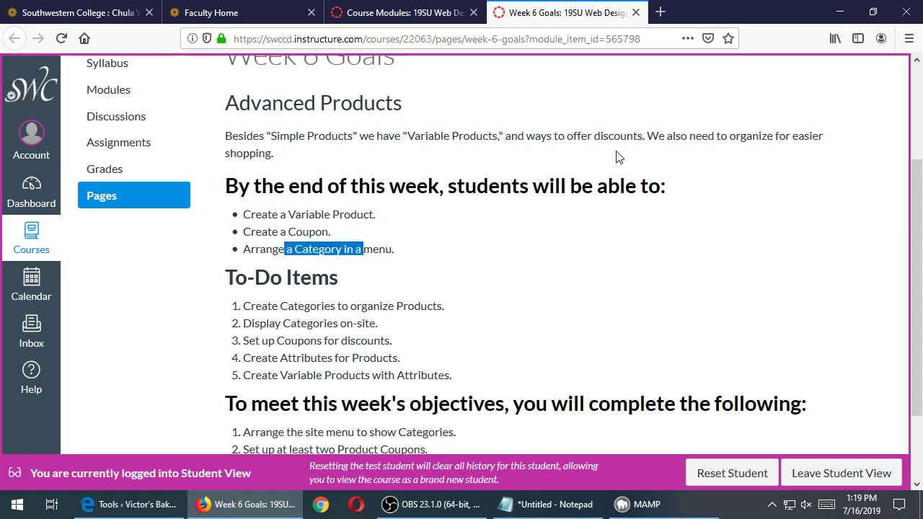
left_click(408, 261)
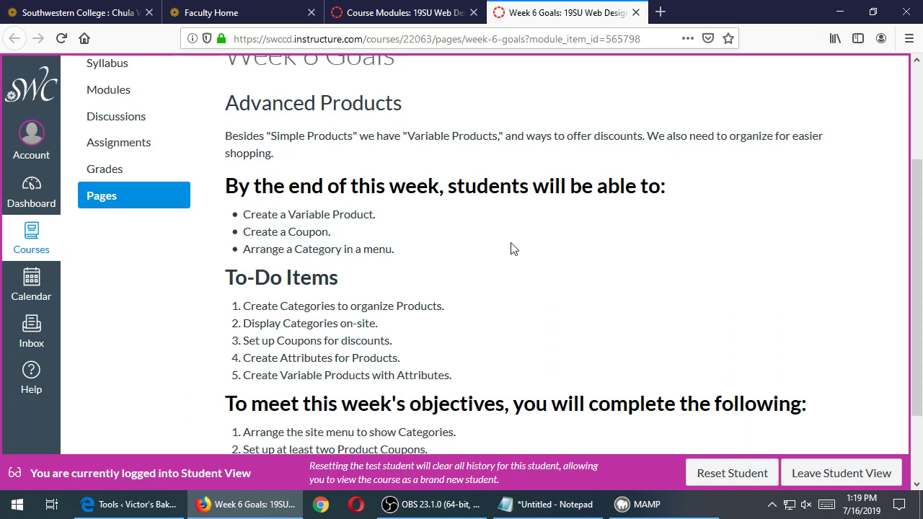
left_click(846, 14)
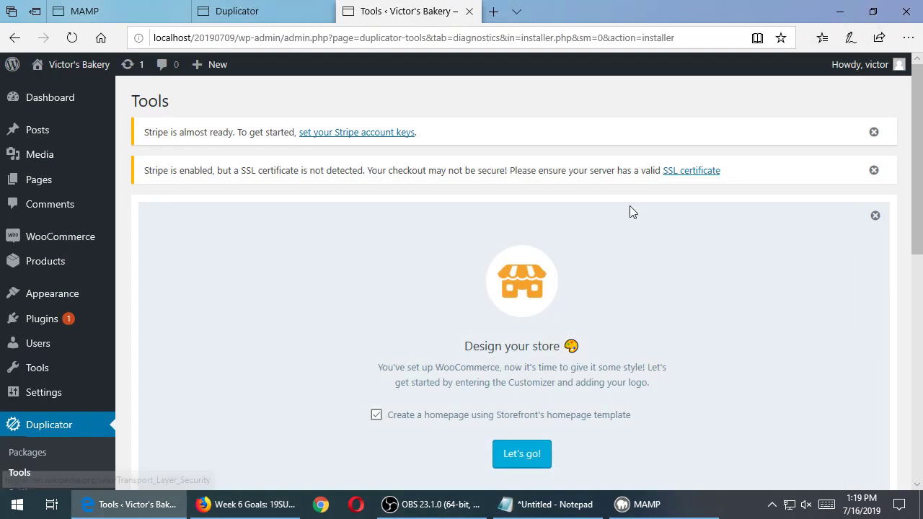
Visit the bakery site's front page, return to its dashboard and open the Menus editor under Appearance
left_click(81, 67)
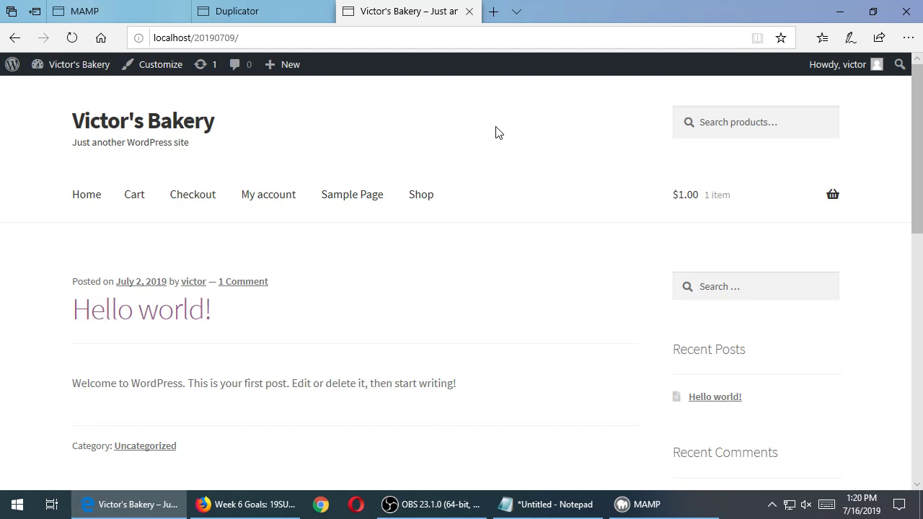
left_click(68, 64)
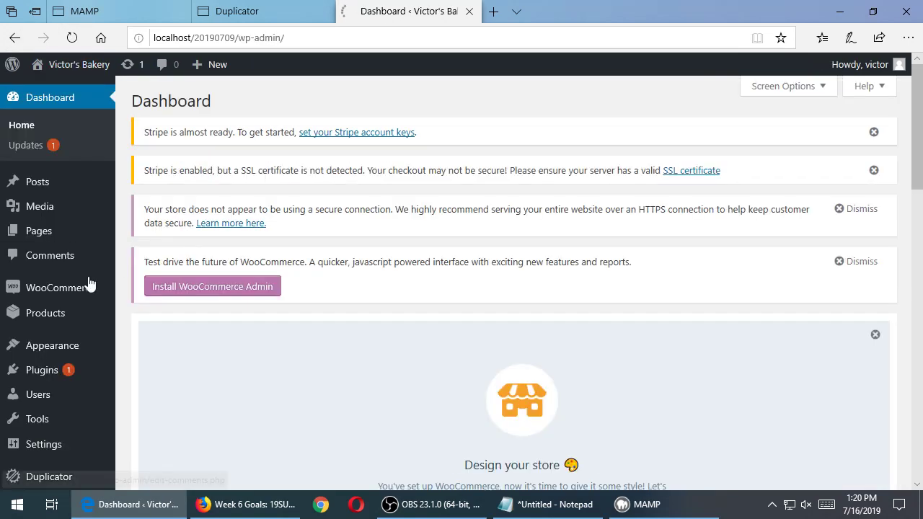
mouse_move(69, 349)
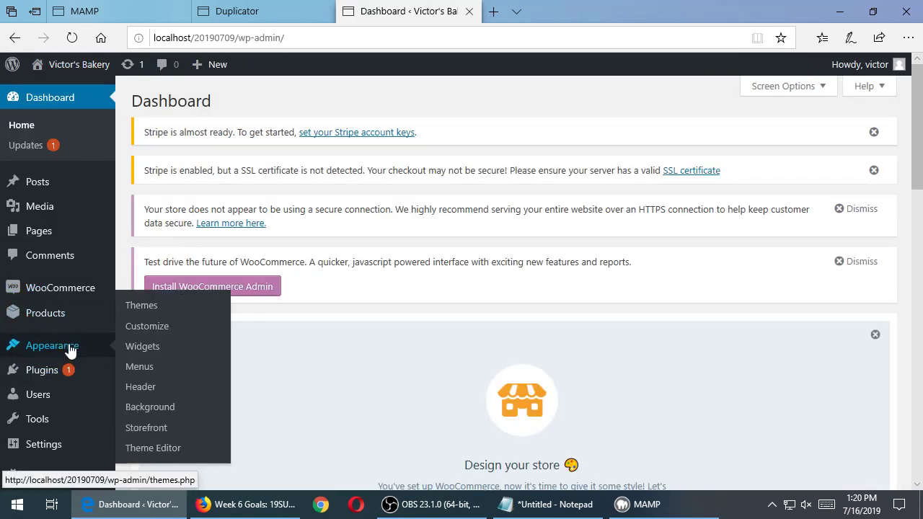
left_click(150, 374)
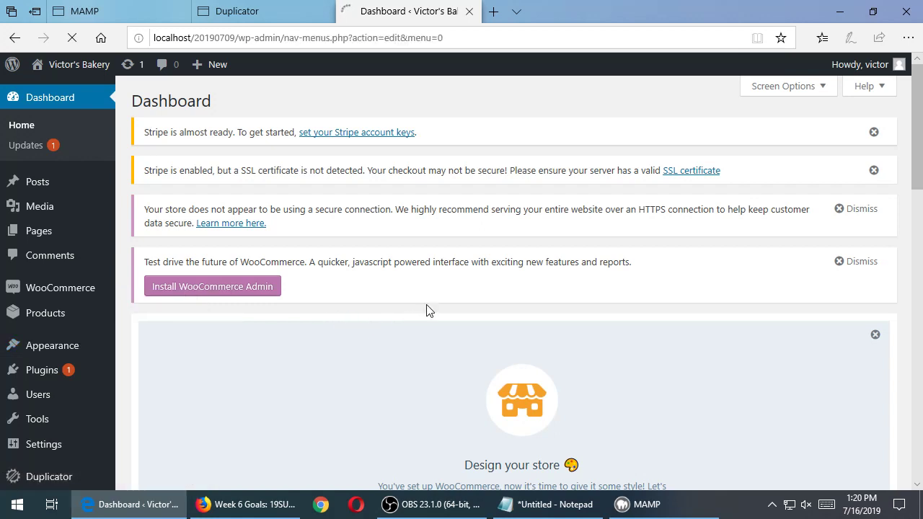
Create a new navigation menu named Main Menu
scroll(476, 310, "down", 7)
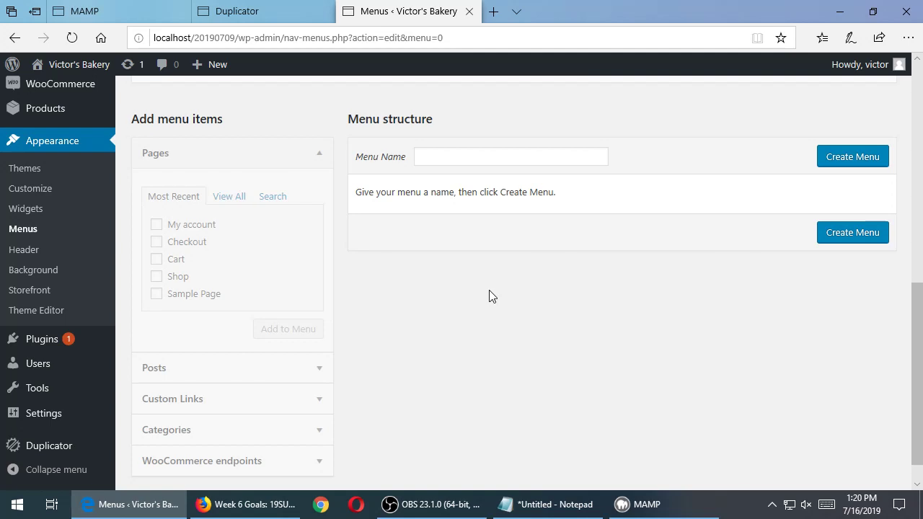
scroll(489, 295, "up", 6)
scroll(488, 296, "down", 4)
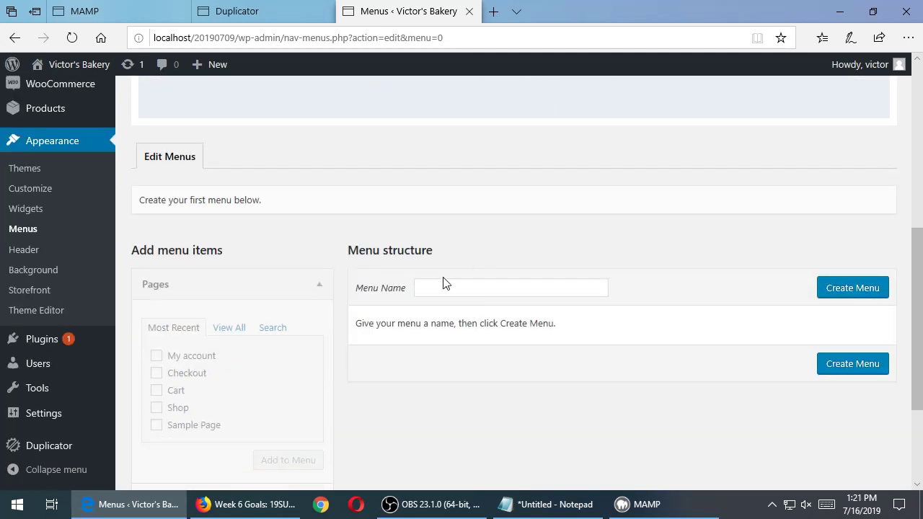
left_click(455, 287)
type("Main Menu")
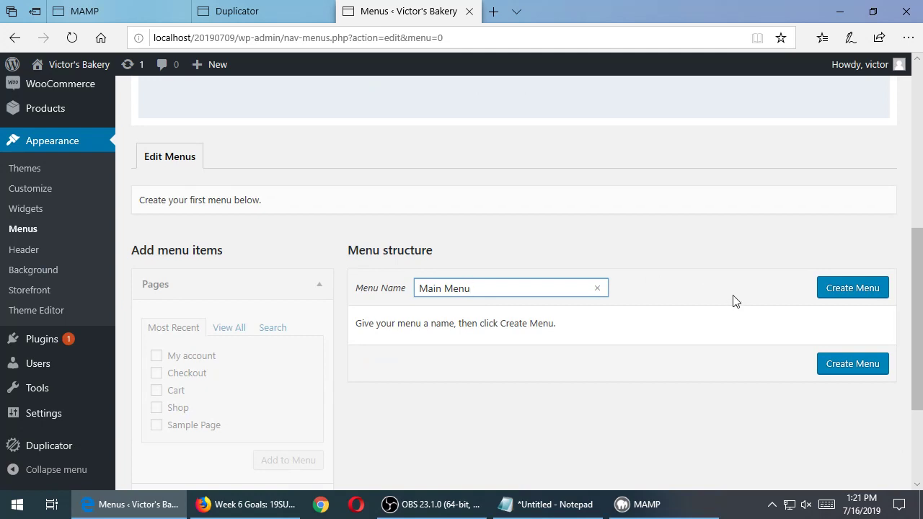
left_click(850, 289)
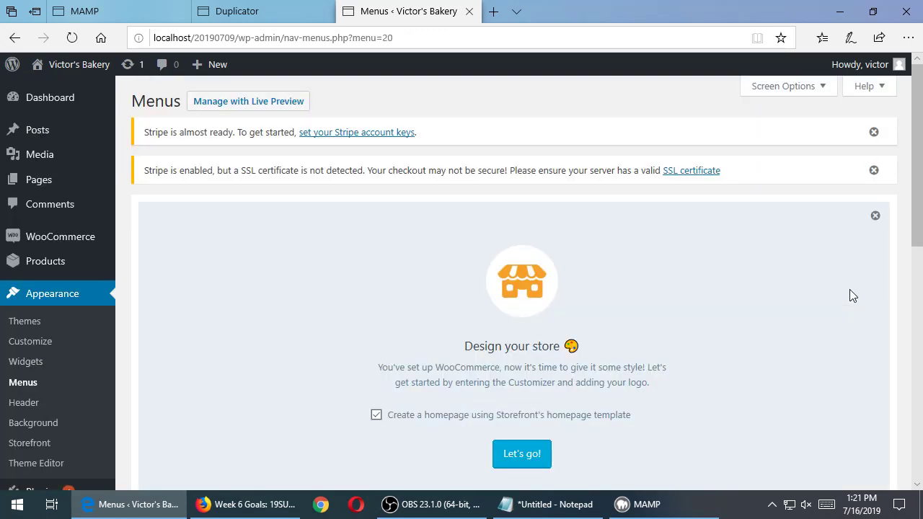
Examine the display location options in the new menu's settings at a magnified view
scroll(849, 289, "down", 6)
scroll(849, 289, "up", 1)
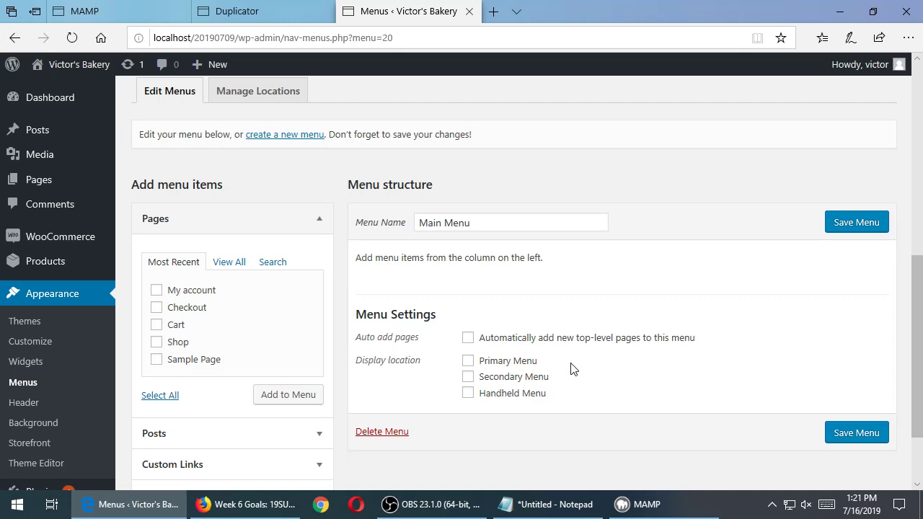
key("super+plus")
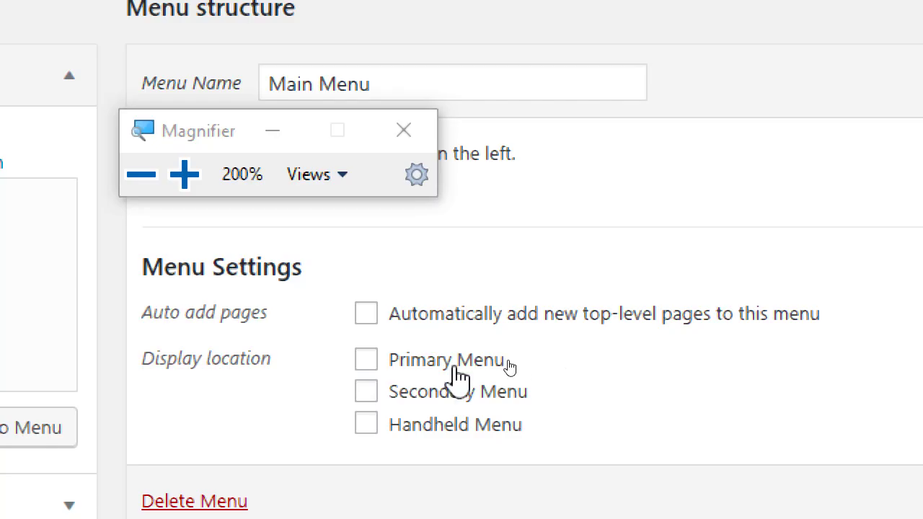
left_click(437, 257)
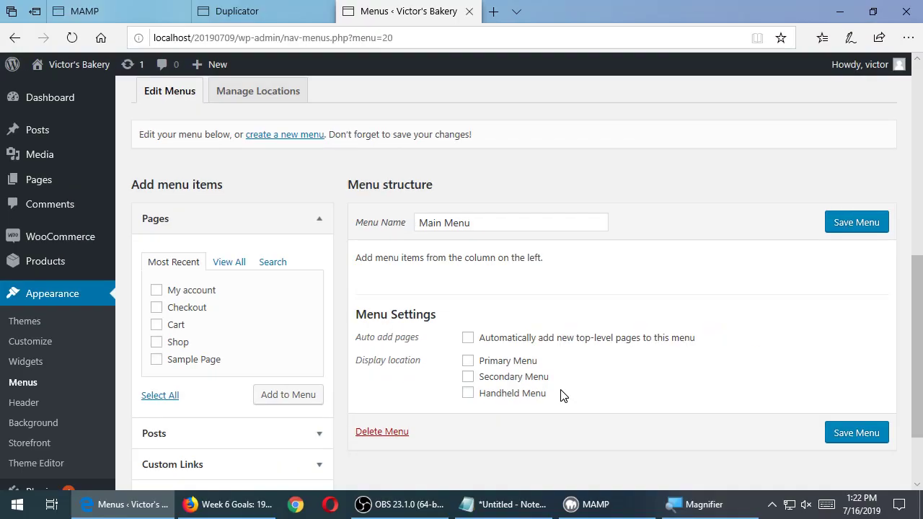
Open the live site in a new tab, examine its navigation and page content, and close the tab
scroll(257, 144, "up", 5)
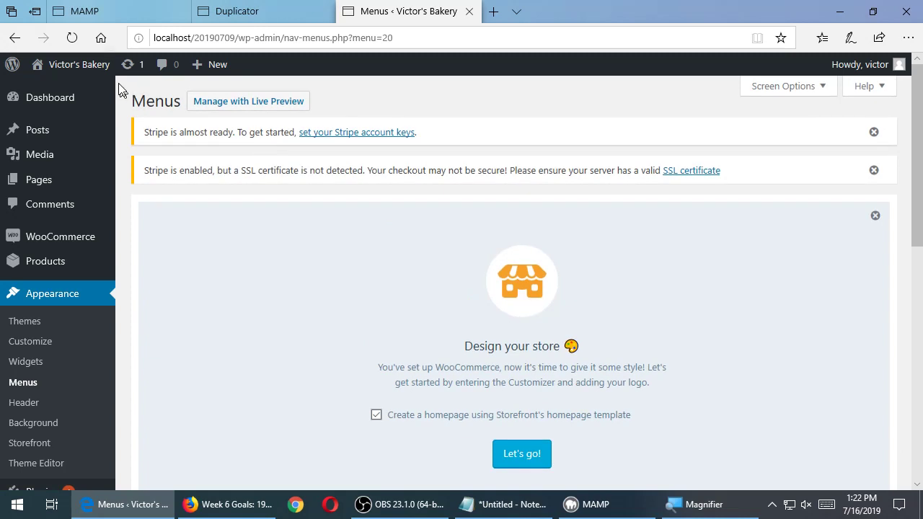
middle_click(92, 72)
left_click(555, 11)
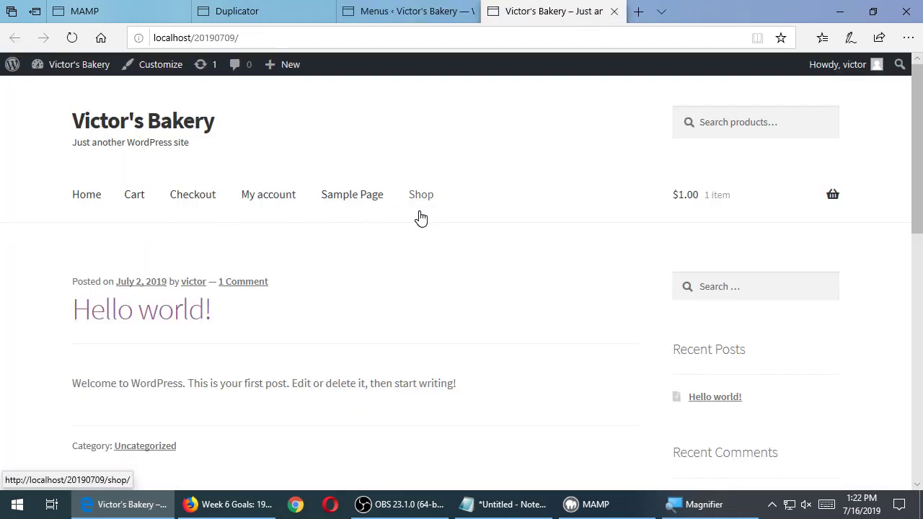
scroll(489, 203, "down", 10)
scroll(489, 203, "up", 10)
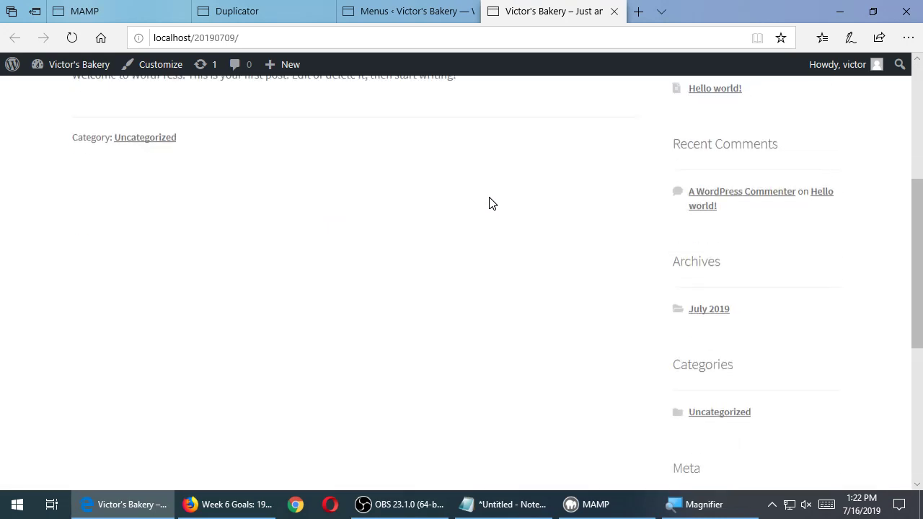
middle_click(586, 9)
Assign Main Menu to the Primary Menu display location and save the menu
scroll(504, 230, "down", 6)
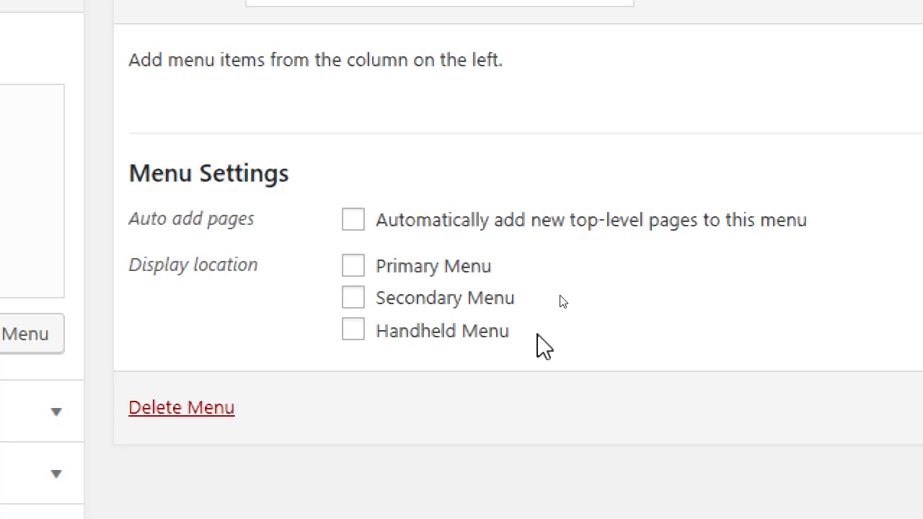
left_click(476, 265)
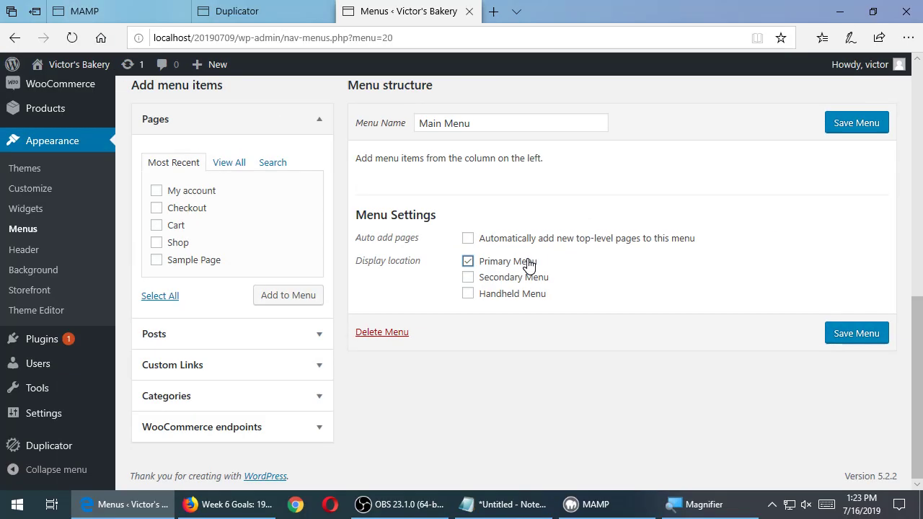
left_click(508, 124)
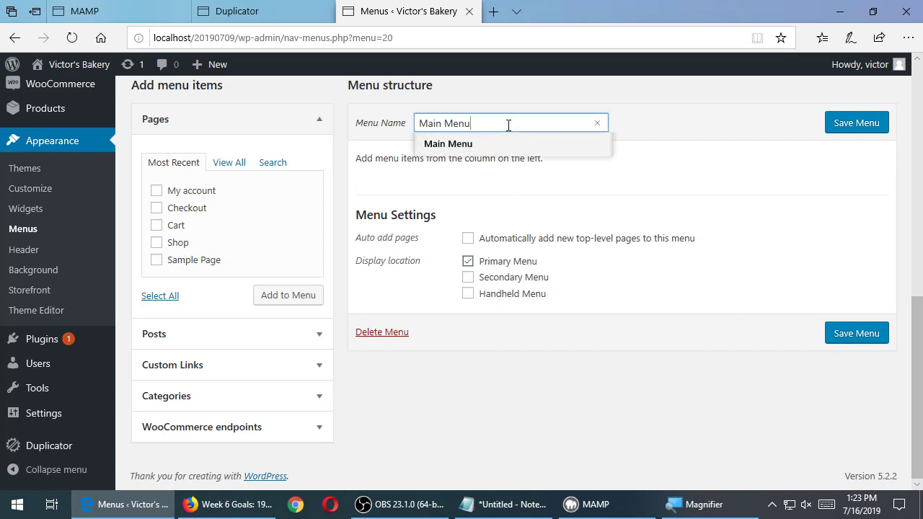
left_click(468, 264)
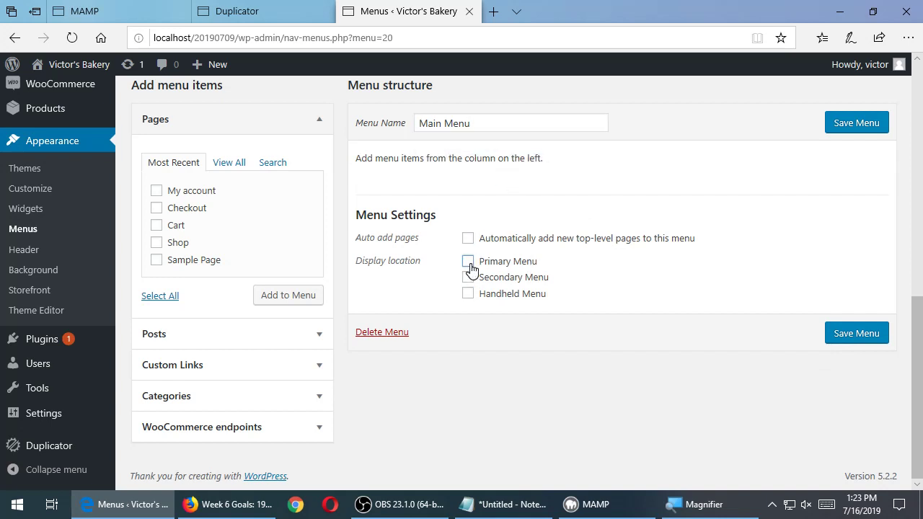
left_click(468, 262)
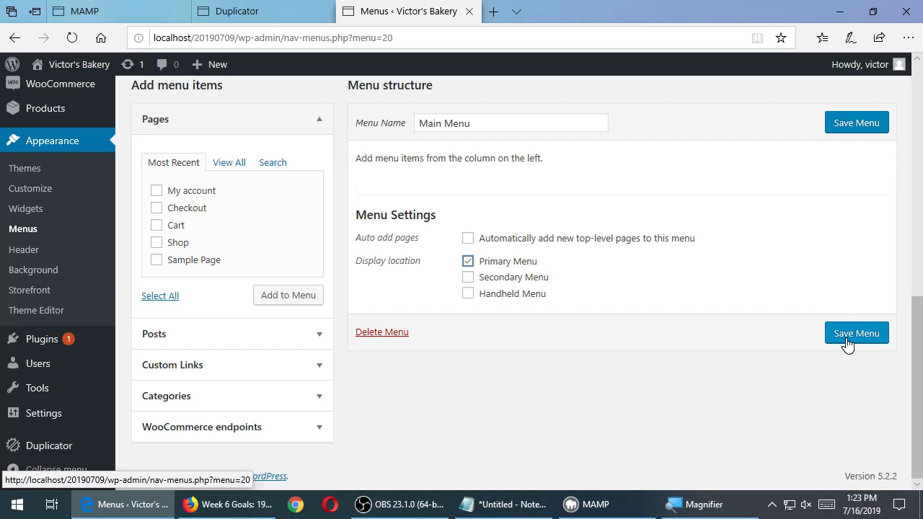
left_click(846, 339)
scroll(847, 340, "down", 6)
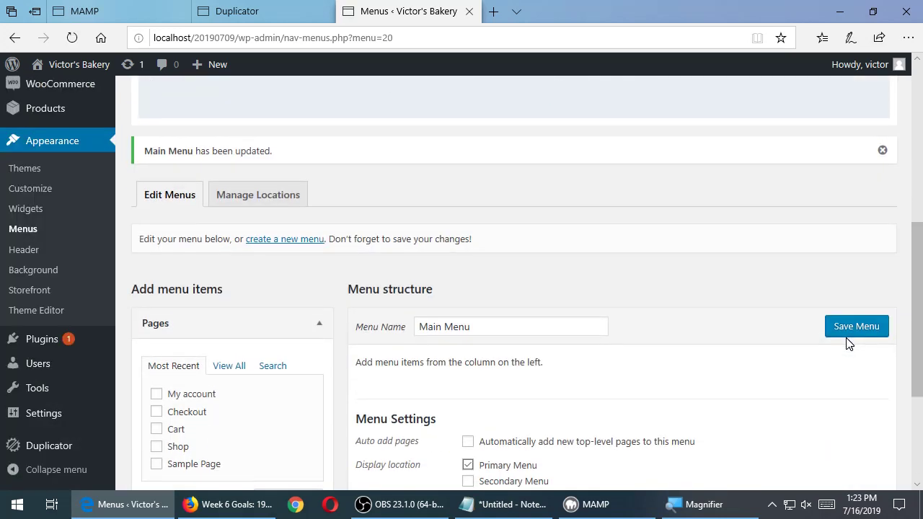
scroll(847, 343, "down", 2)
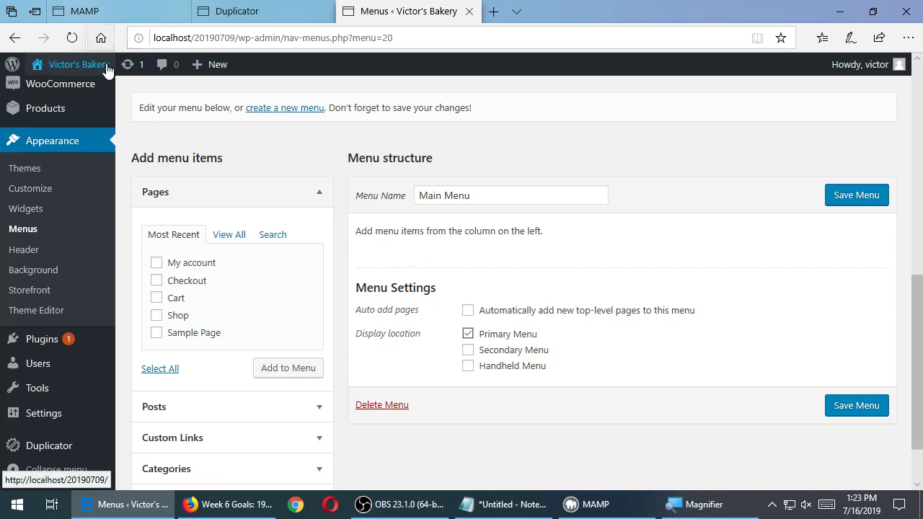
Check the live site's navigation in a new tab after saving the menu, and close the tab
middle_click(79, 64)
left_click(540, 9)
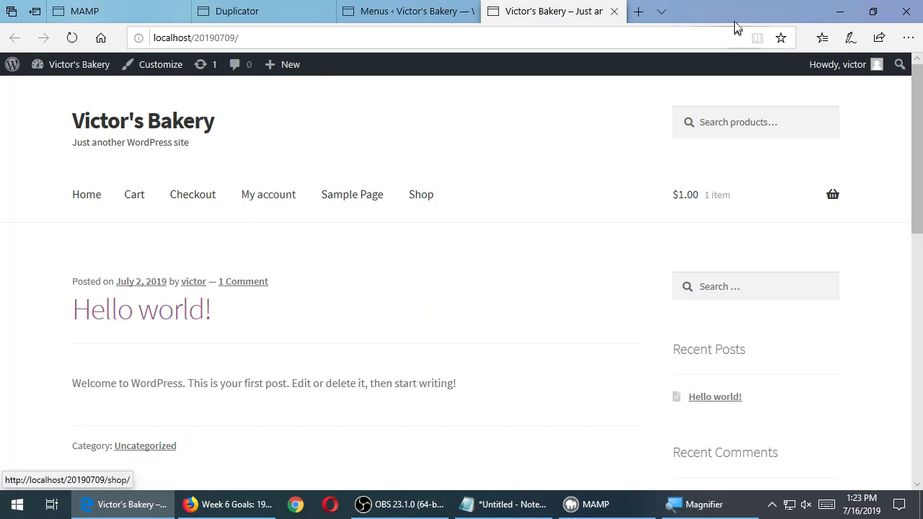
middle_click(486, 10)
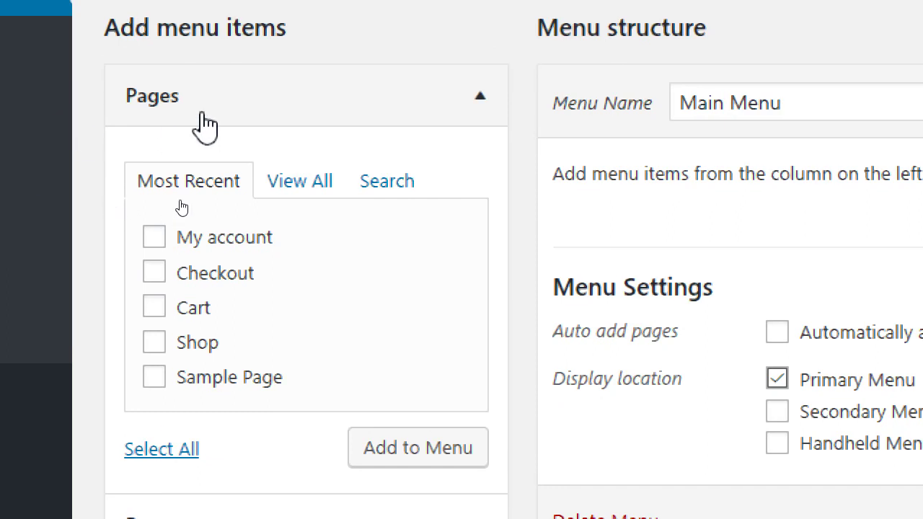
Look through the Posts, Custom Links and Categories sections available for menu items, and reopen the Pages section
left_click(203, 114)
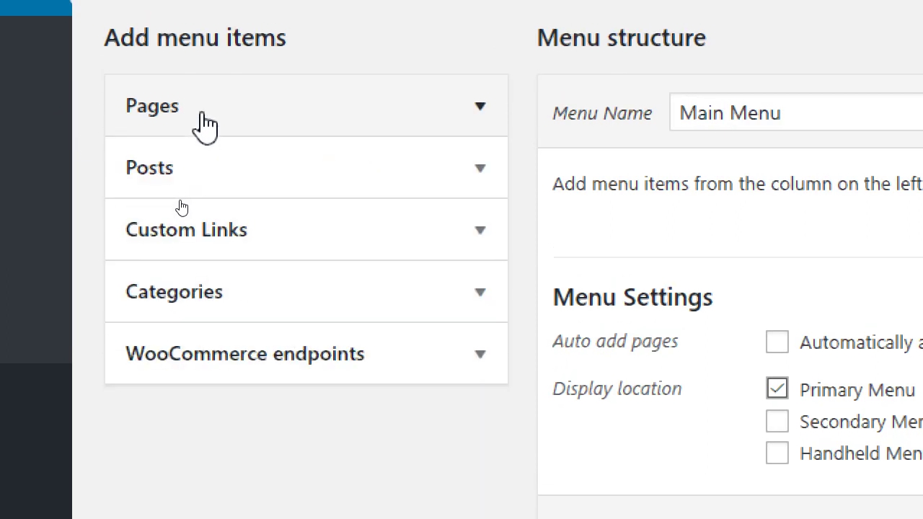
left_click(196, 173)
left_click(194, 173)
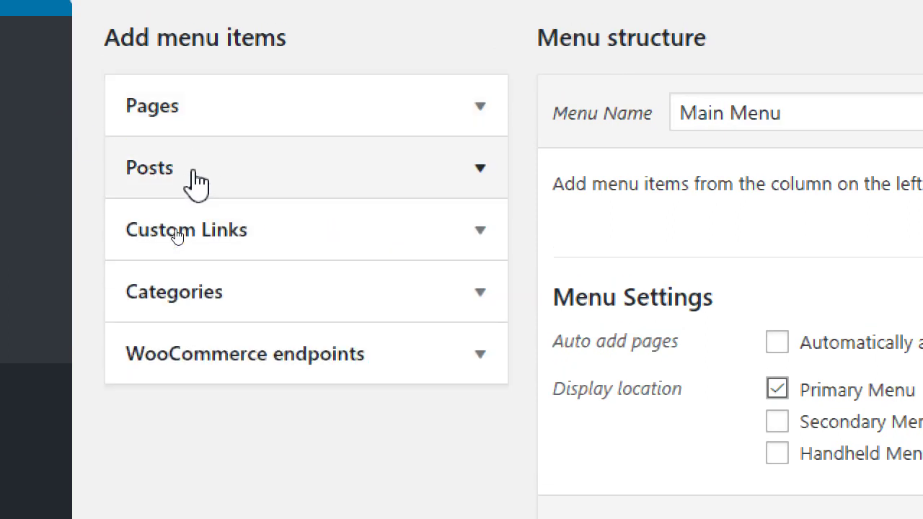
left_click(206, 229)
left_click(215, 238)
left_click(225, 306)
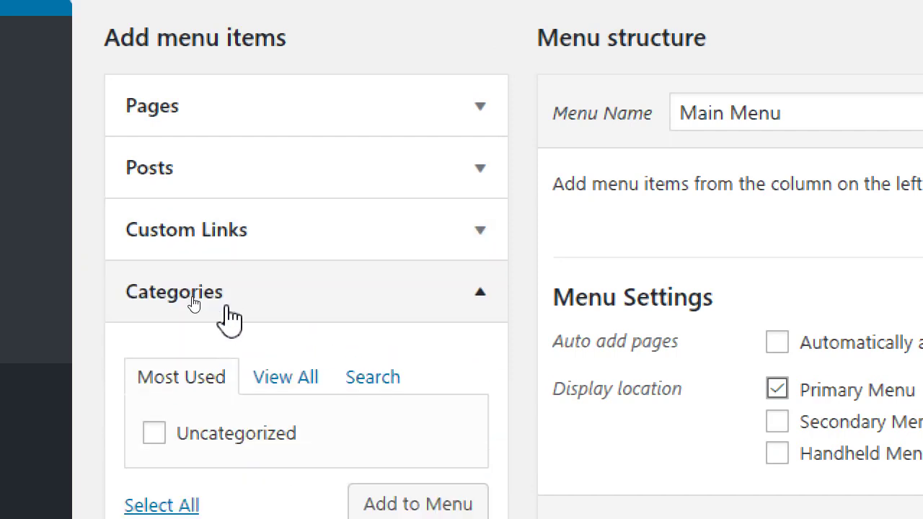
left_click(230, 317)
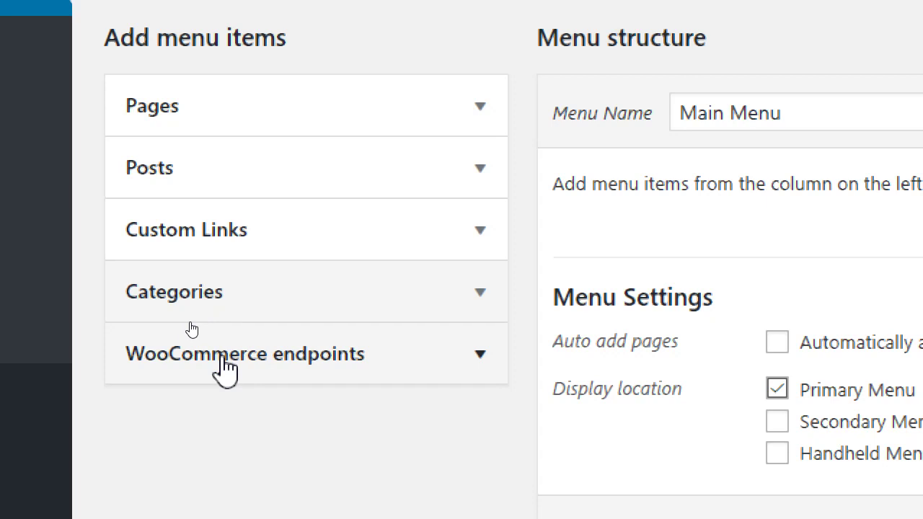
left_click(243, 112)
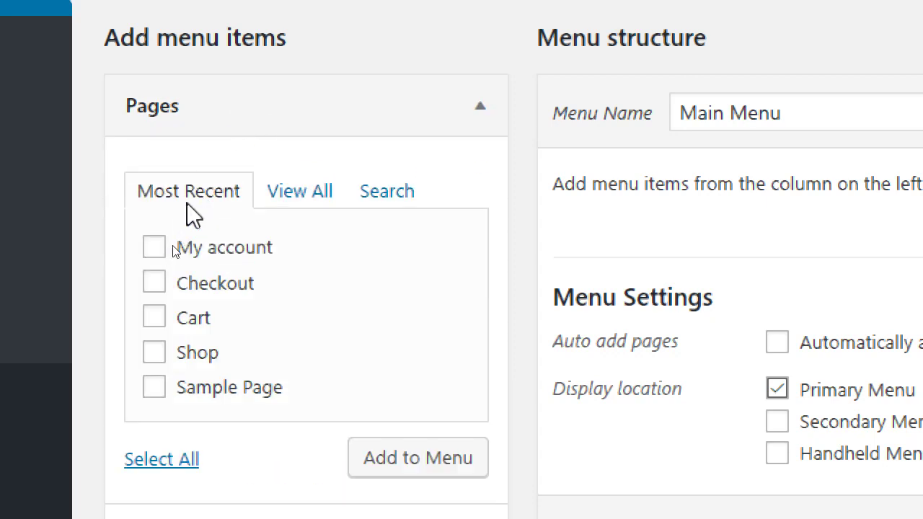
Look through the View All, Search and Most Recent views of the pages available for the menu
left_click(283, 196)
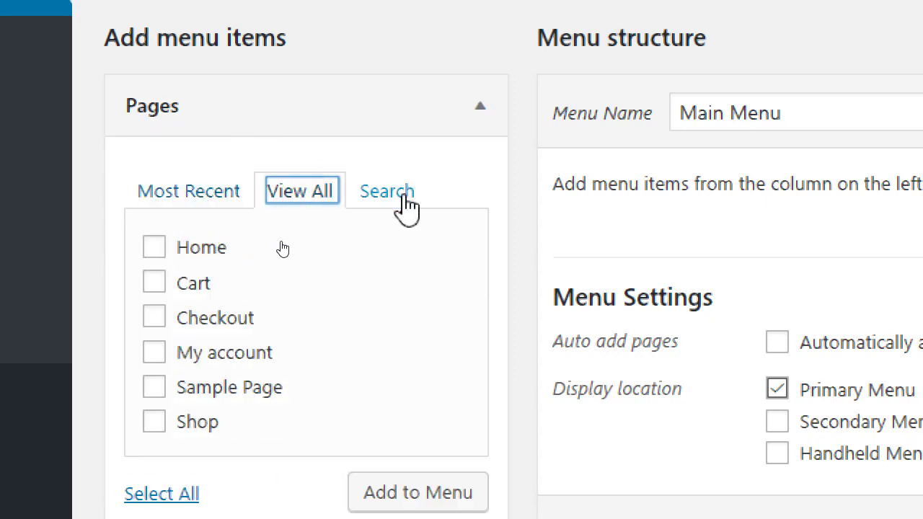
left_click(404, 194)
left_click(304, 194)
left_click(388, 195)
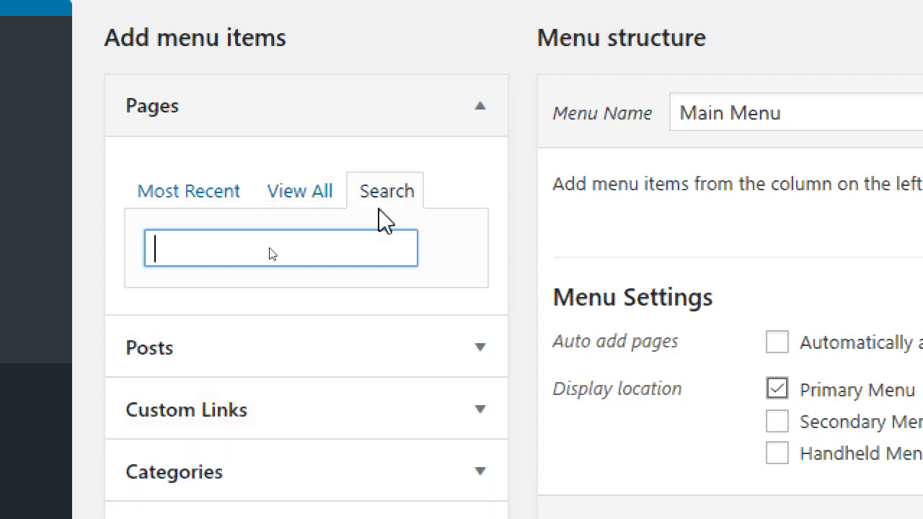
left_click(285, 193)
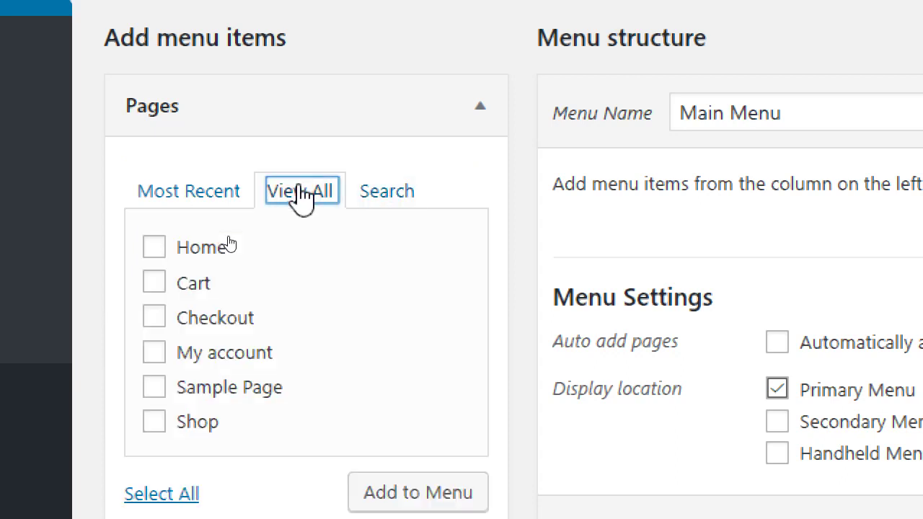
left_click(215, 193)
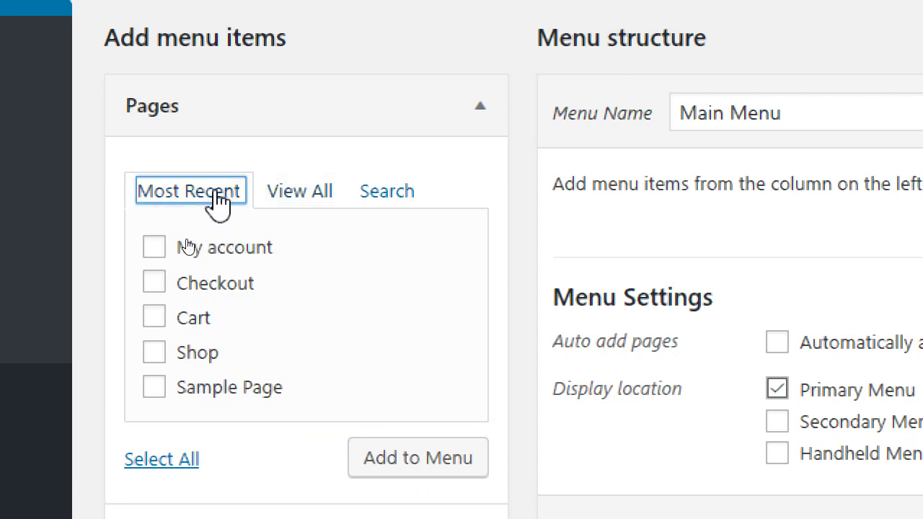
Add the Home and Shop pages from the full page list to Main Menu and save the menu
left_click(306, 198)
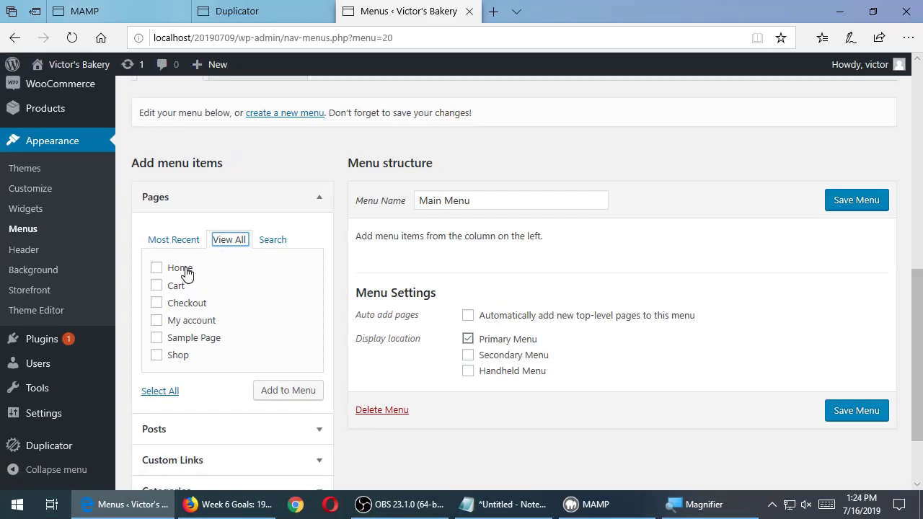
left_click(214, 252)
left_click(180, 356)
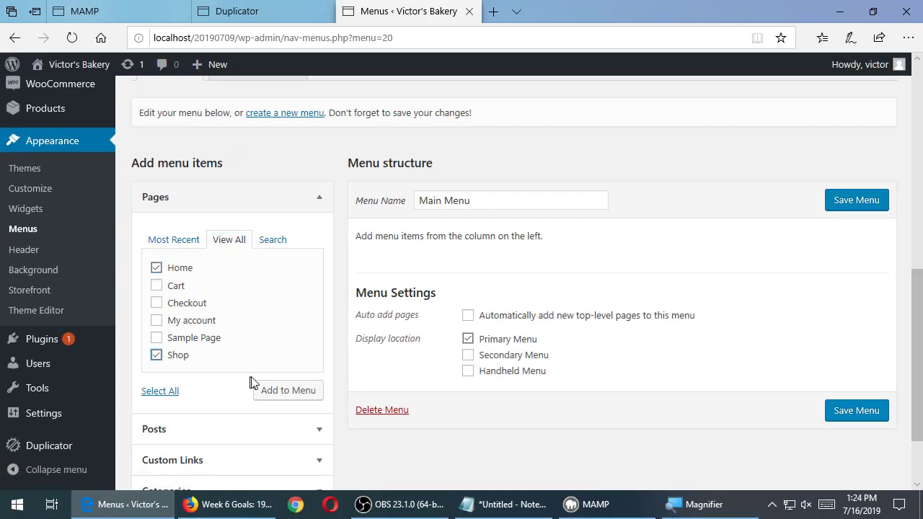
left_click(314, 393)
left_click(851, 202)
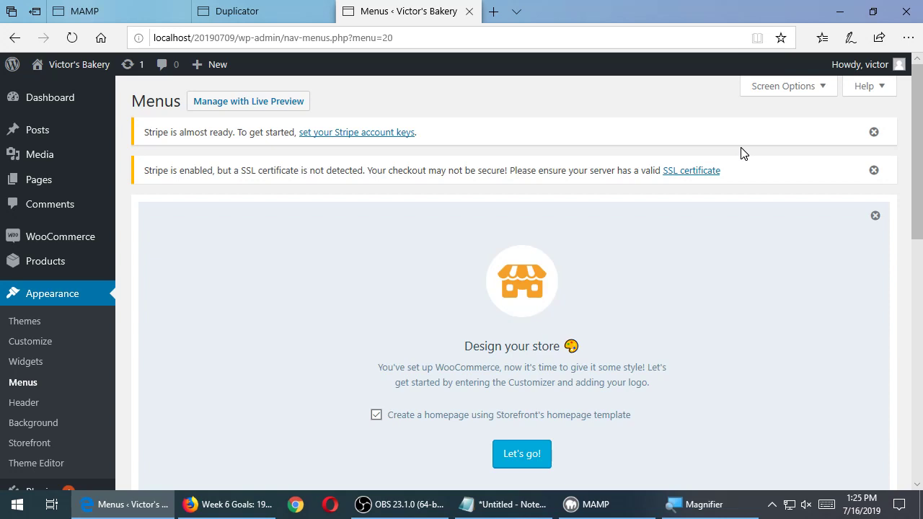
Save the menu again, check its items in the live site's navigation in a new tab, and close the tab
scroll(709, 245, "down", 7)
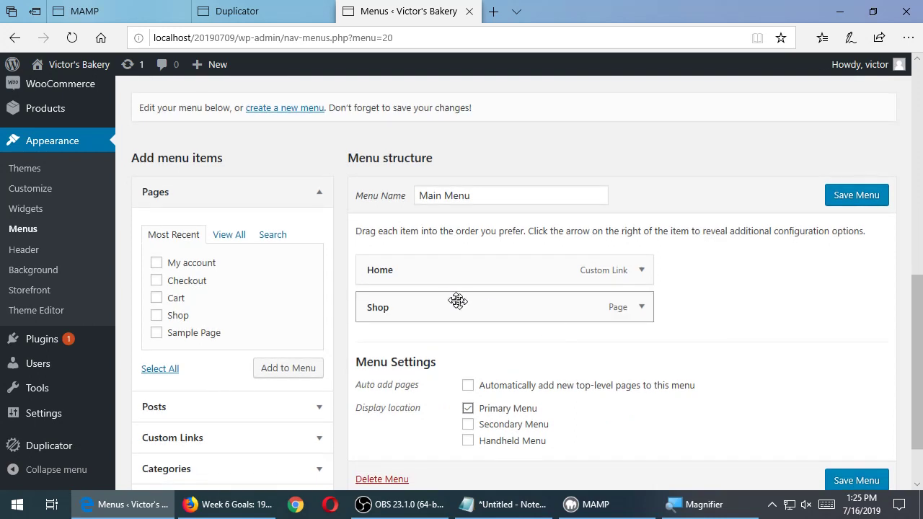
left_click(849, 194)
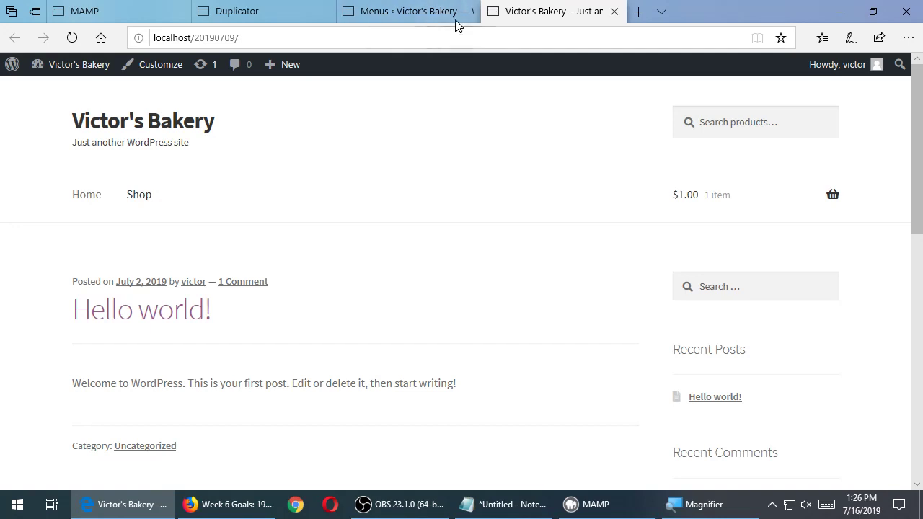
middle_click(509, 6)
Add the My account page from the full page list to Main Menu
scroll(129, 310, "down", 8)
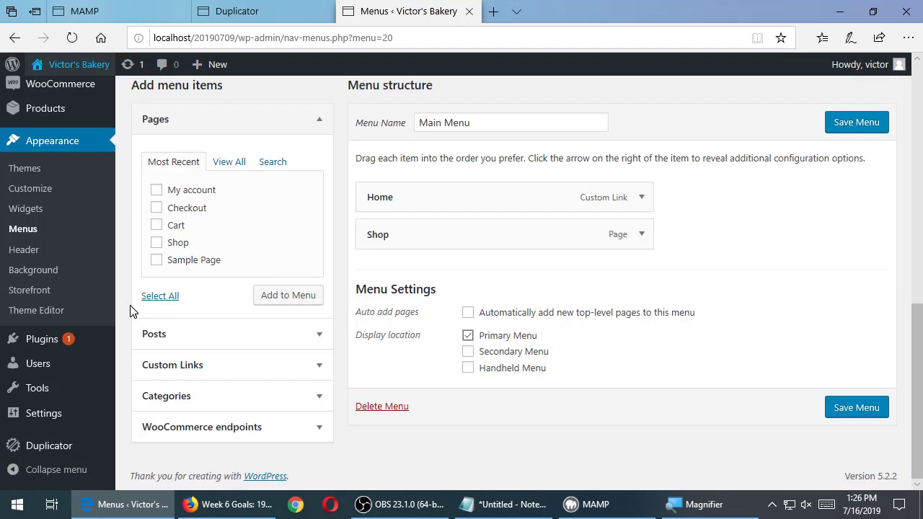
scroll(130, 310, "up", 1)
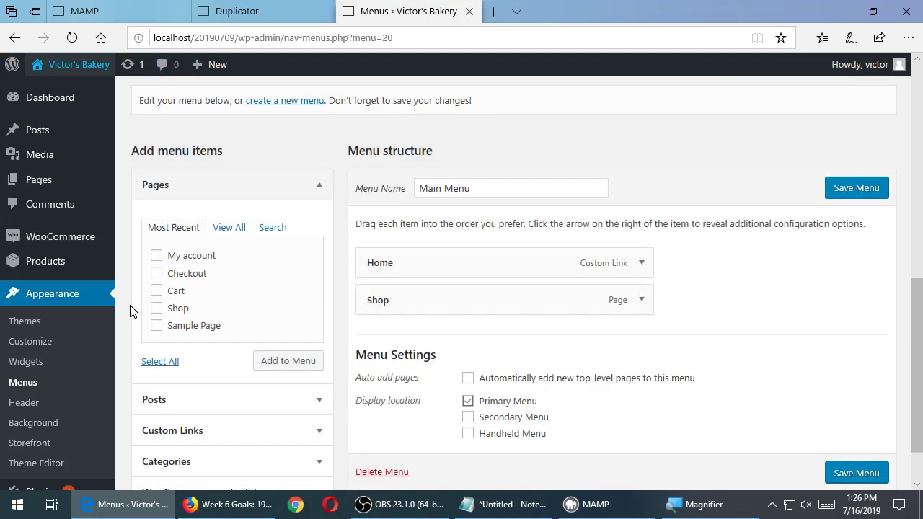
left_click(240, 228)
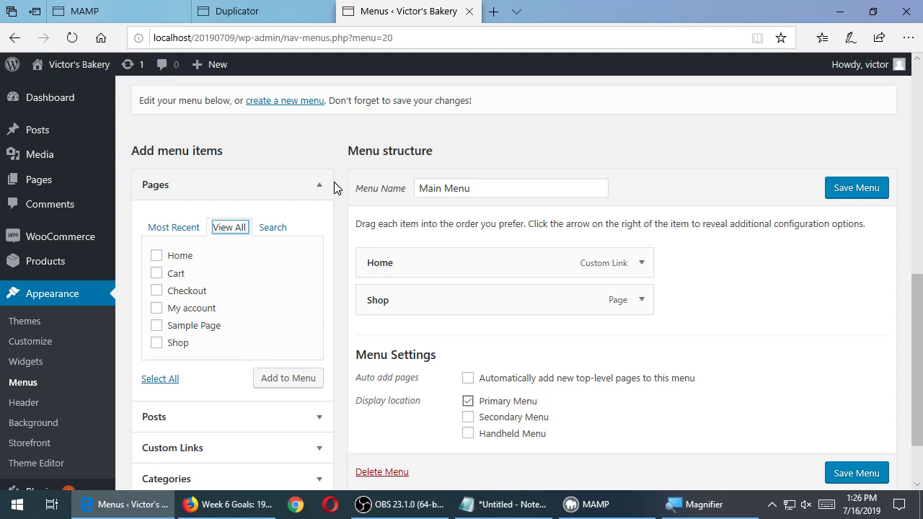
key("super+plus")
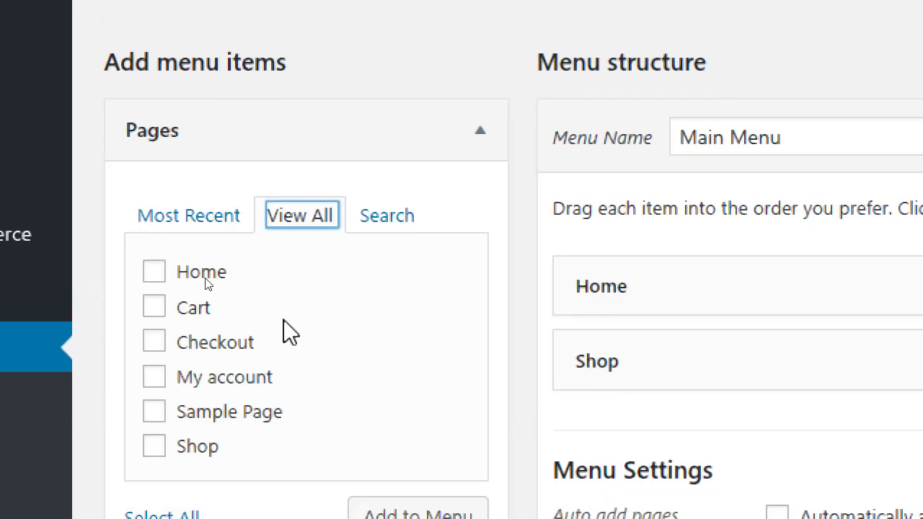
left_click(154, 377)
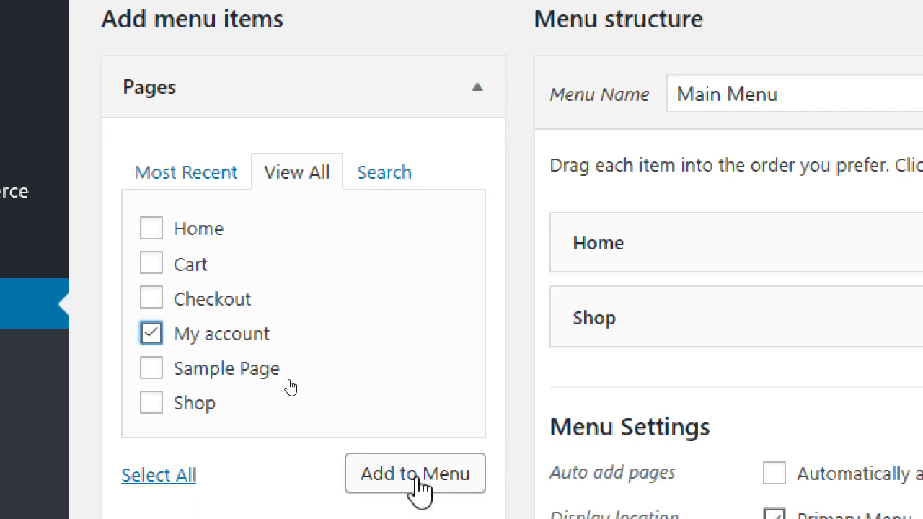
left_click(418, 516)
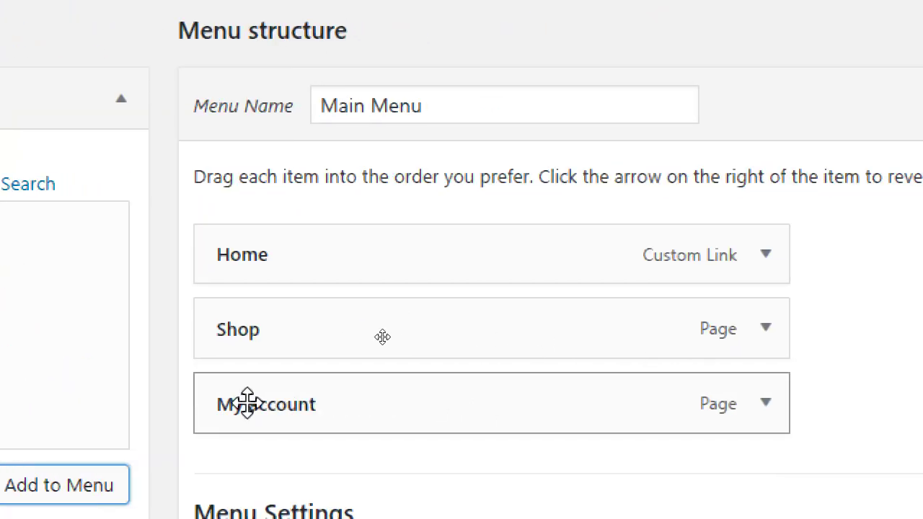
Nest My account as a sub item under Shop in the menu structure and save the menu
left_click_drag(601, 392, 612, 392)
left_click_drag(256, 403, 313, 401)
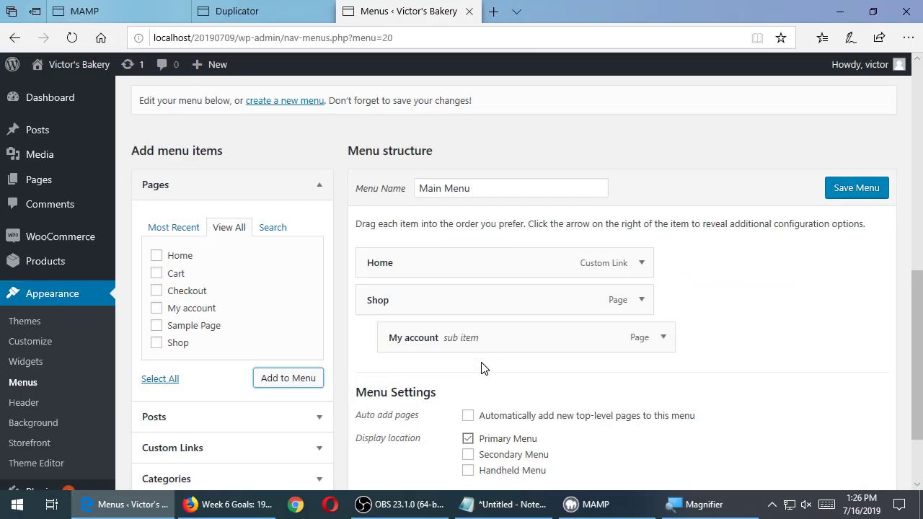
left_click(851, 193)
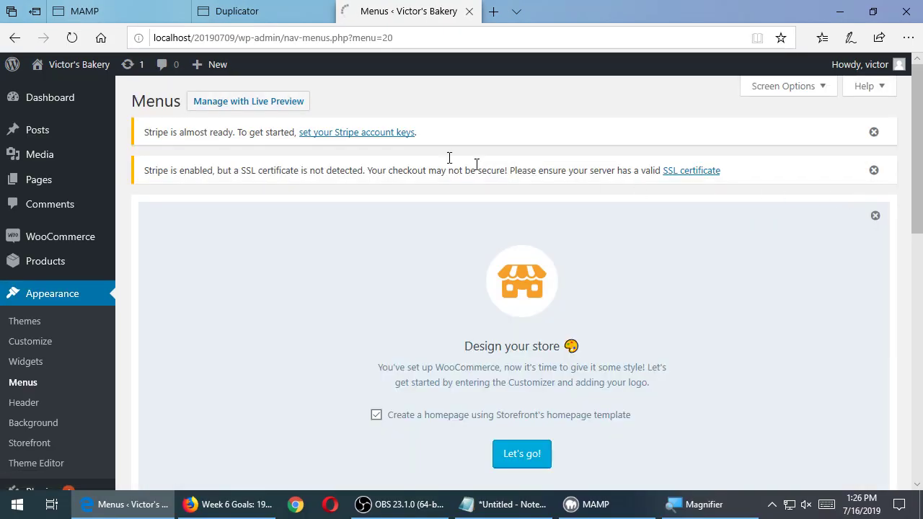
Open the live site in a new tab and examine the submenu under Shop
middle_click(96, 72)
left_click(524, 8)
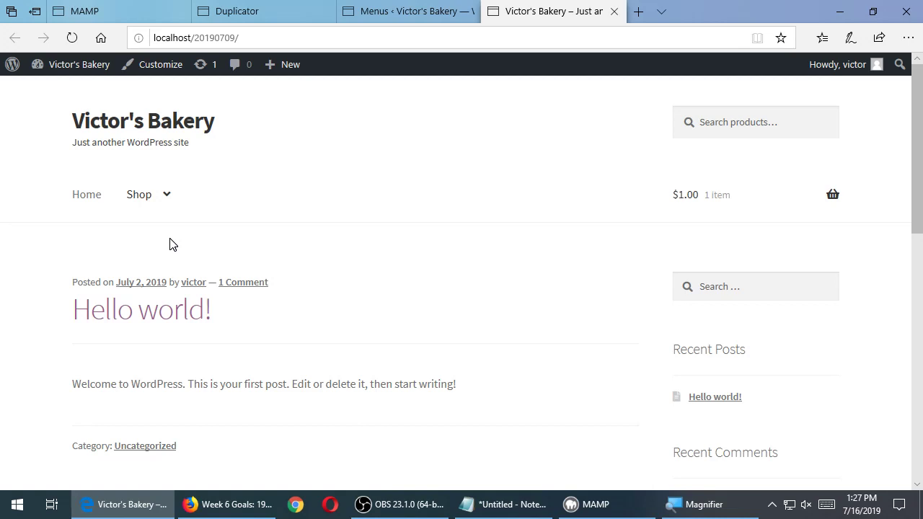
mouse_move(155, 212)
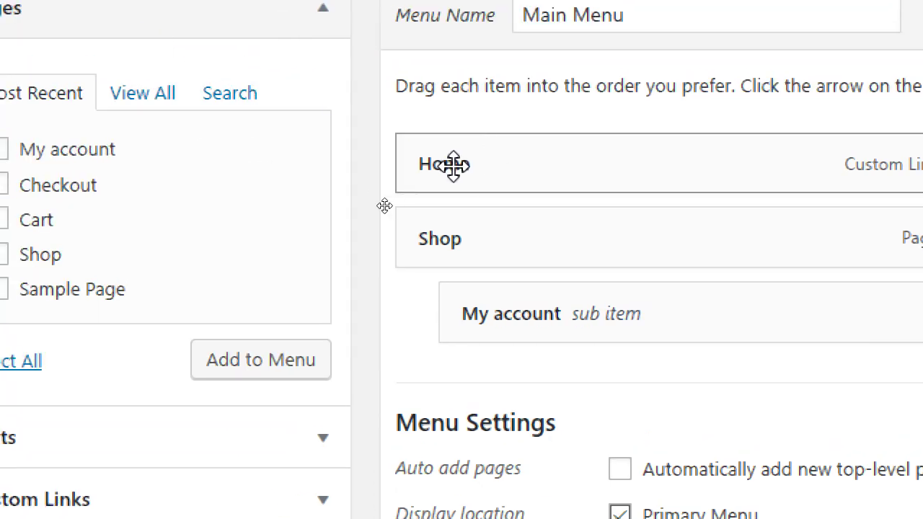
Try My account as a sub item of Home, return it beneath Shop, and save the menu
left_click_drag(527, 325, 540, 236)
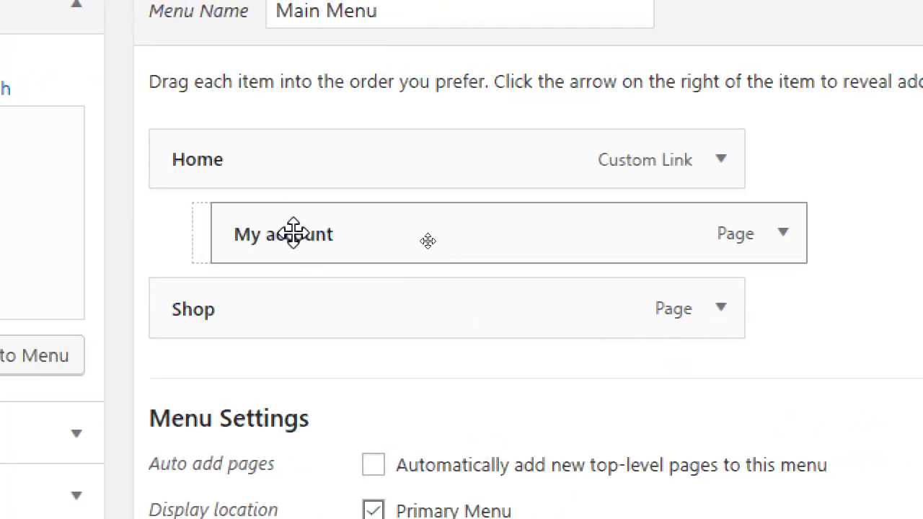
left_click_drag(428, 241, 440, 230)
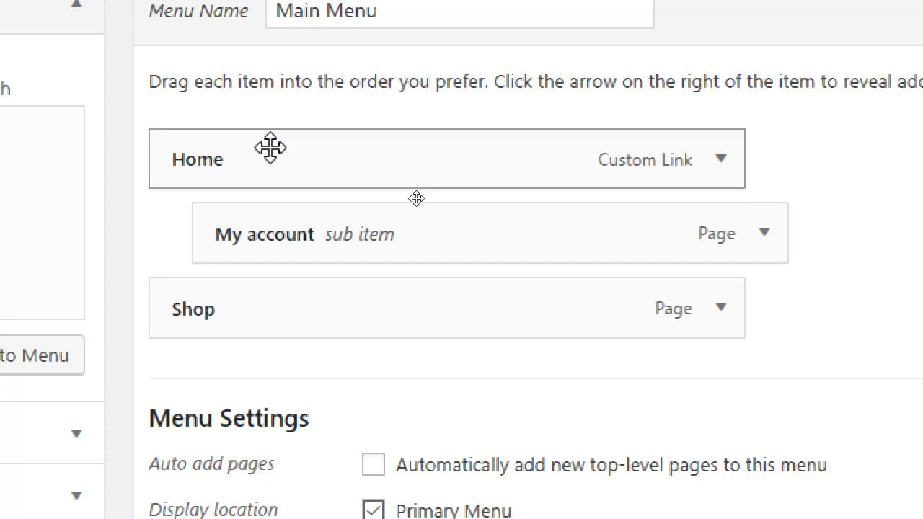
left_click_drag(287, 235, 293, 310)
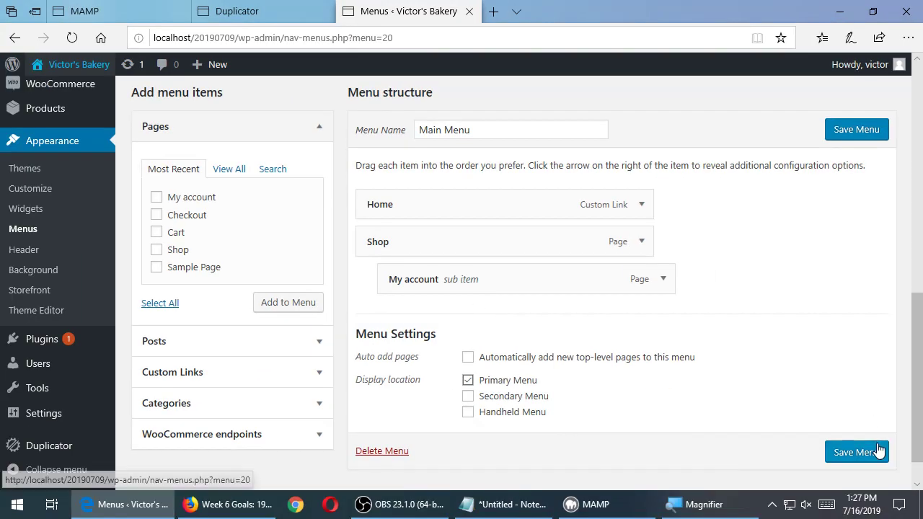
left_click(876, 453)
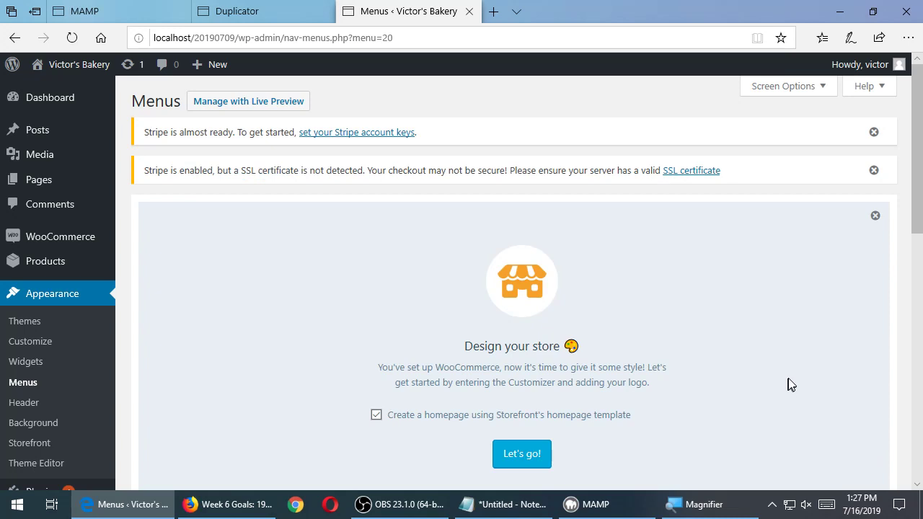
Compare the View All and Most Recent page lists, and check the live site's navigation in a separate tab before closing it
scroll(793, 381, "down", 9)
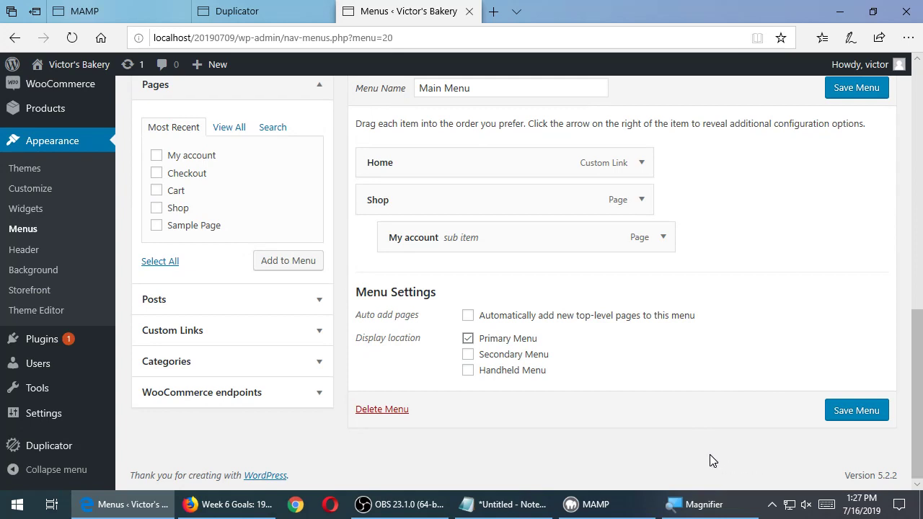
left_click(223, 129)
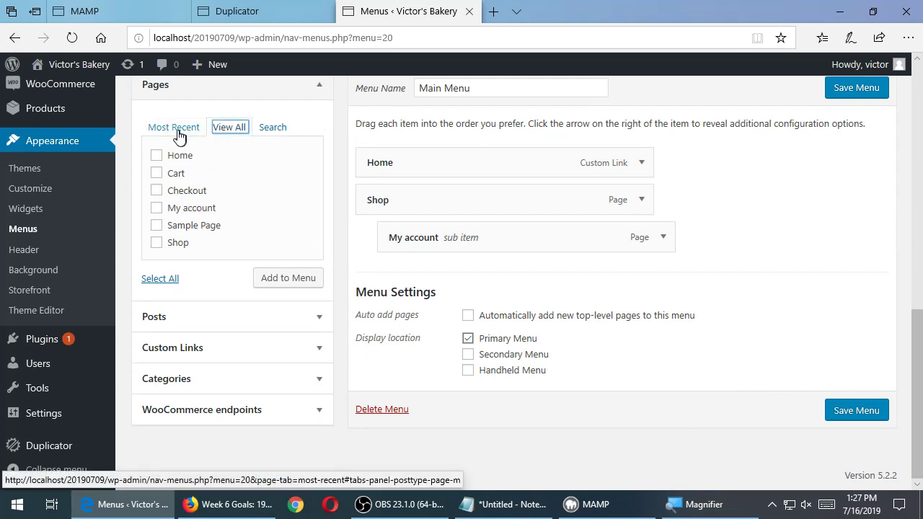
left_click(195, 131)
left_click(225, 130)
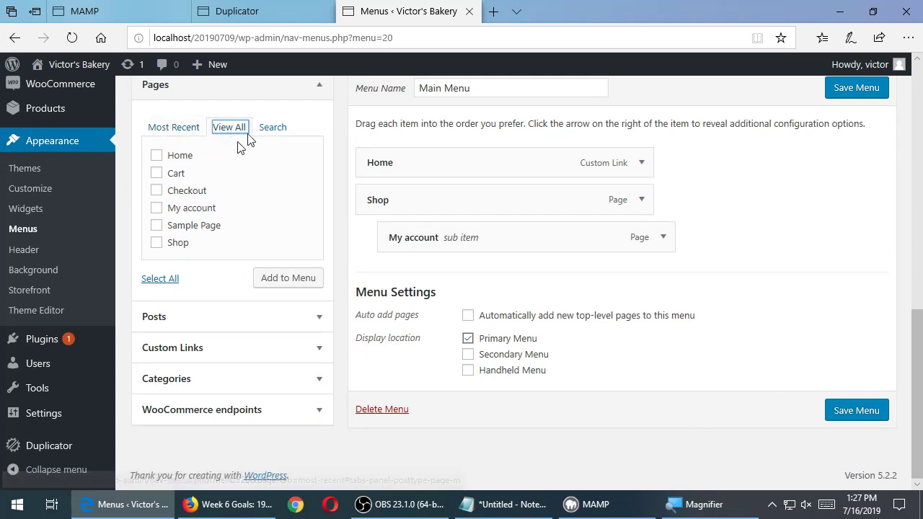
left_click(181, 128)
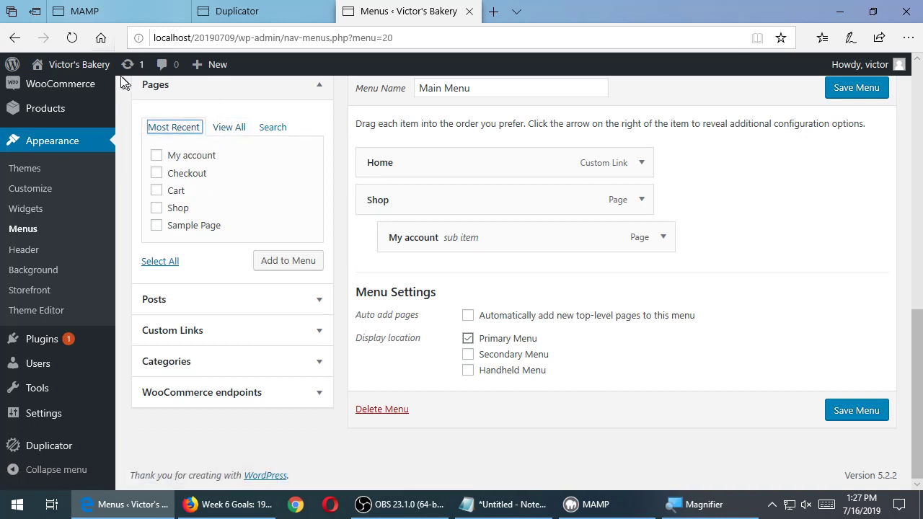
left_click(101, 73)
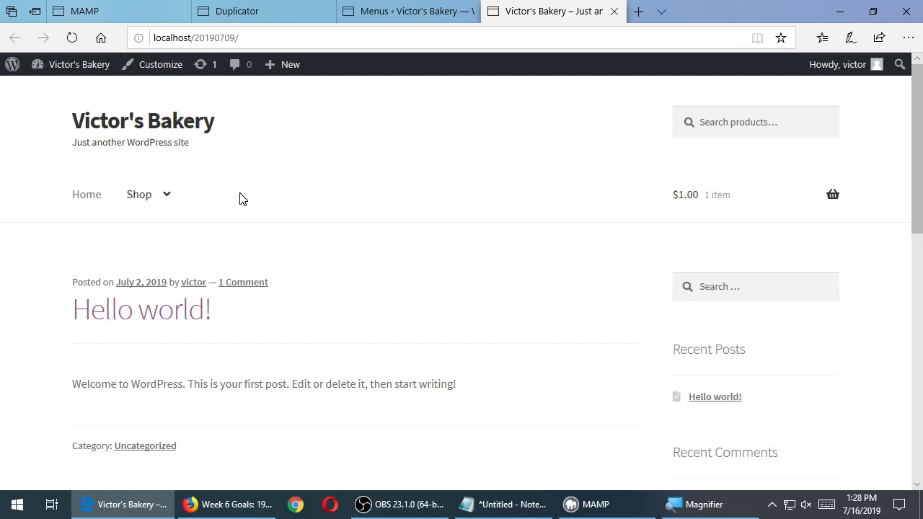
middle_click(537, 7)
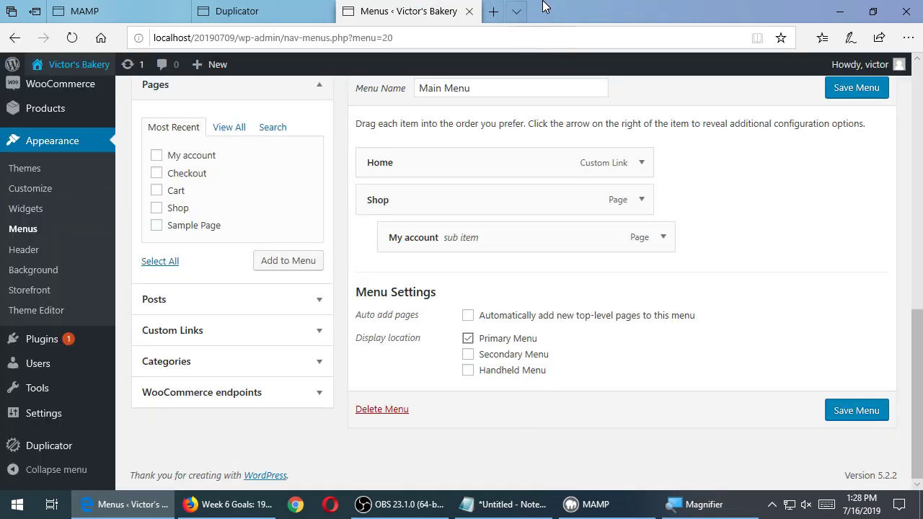
left_click(200, 342)
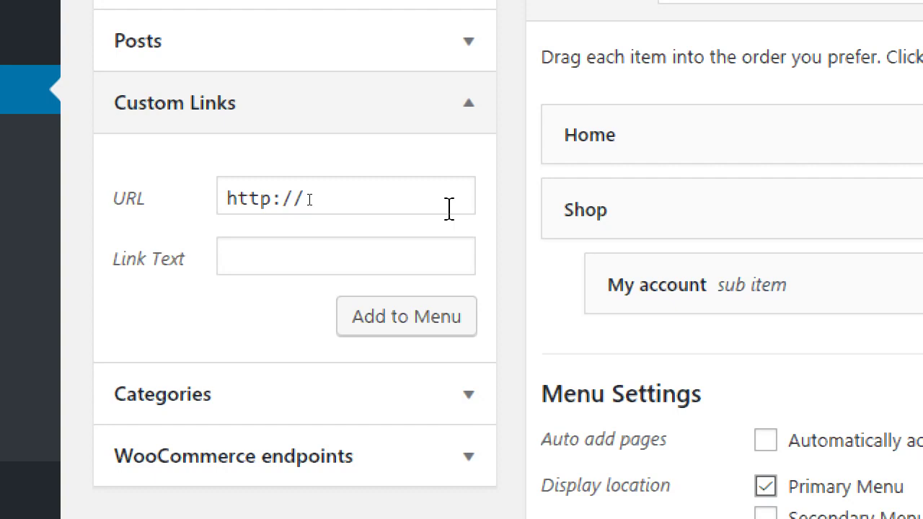
left_click(437, 208)
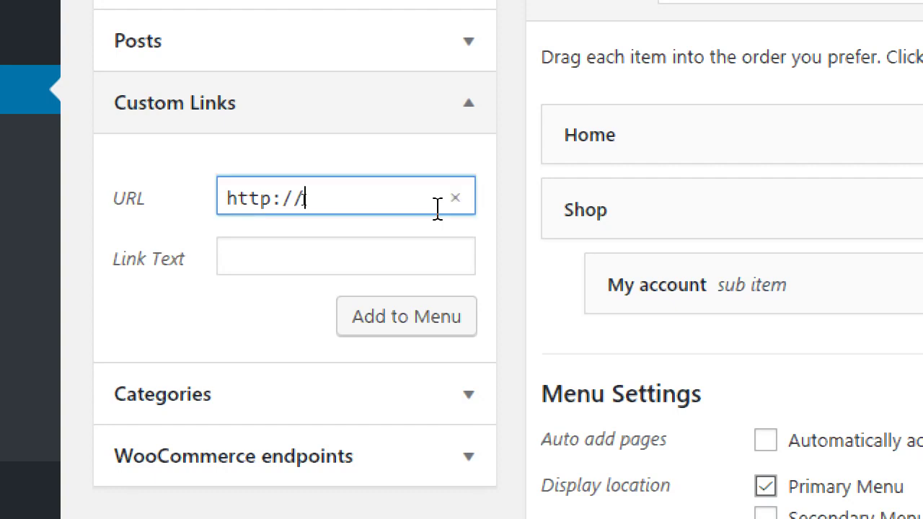
type("twitter.com/")
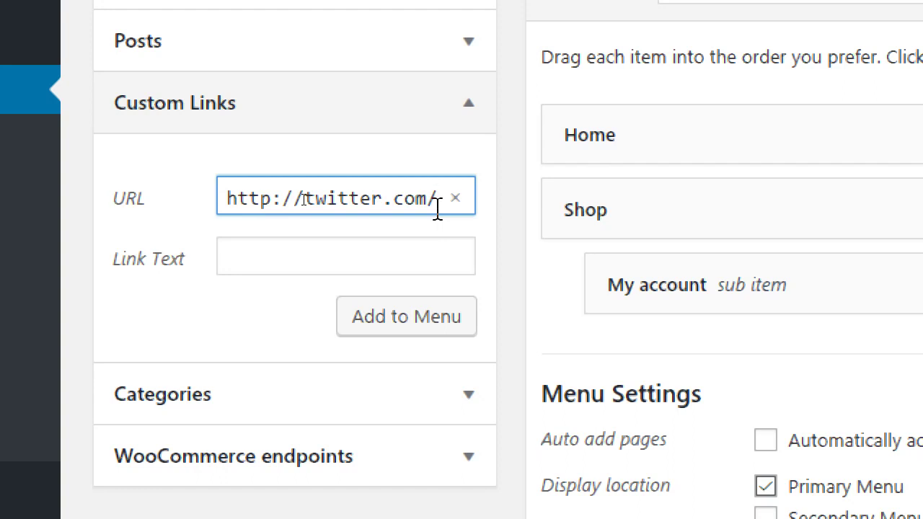
type("pmdint")
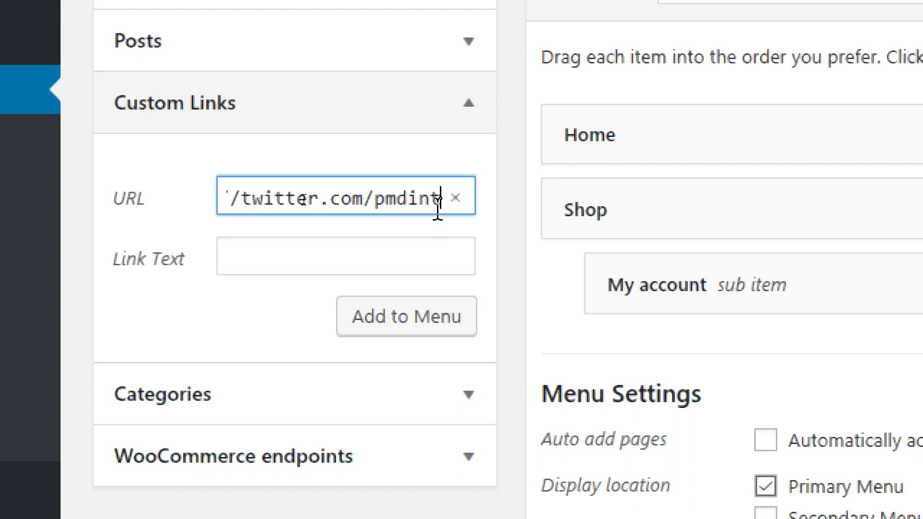
type("eractive")
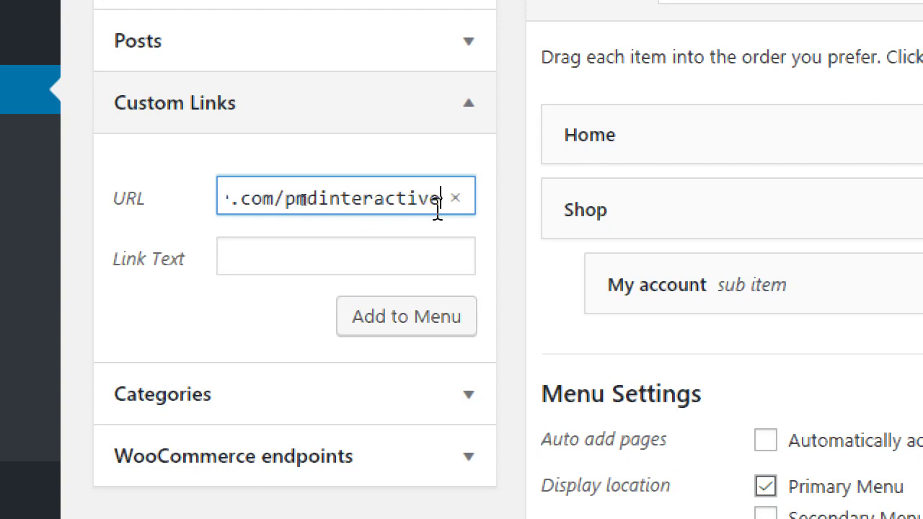
key("Home")
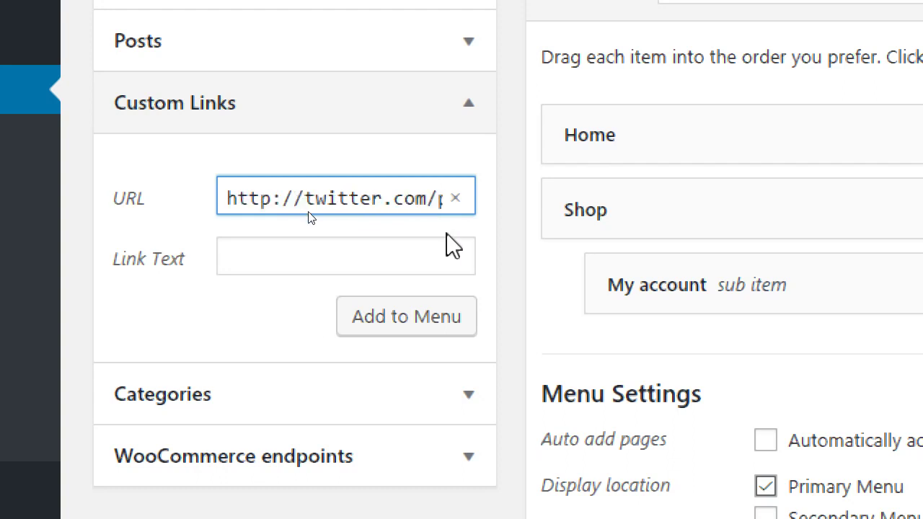
Set the Twitter link's text to "Visit our Twitter" and add it to the menu
left_click(413, 259)
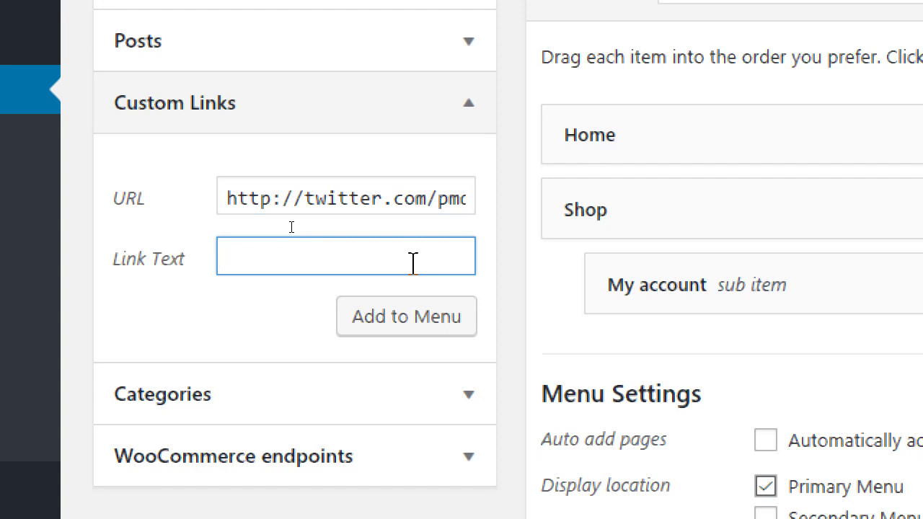
type("Visit our T")
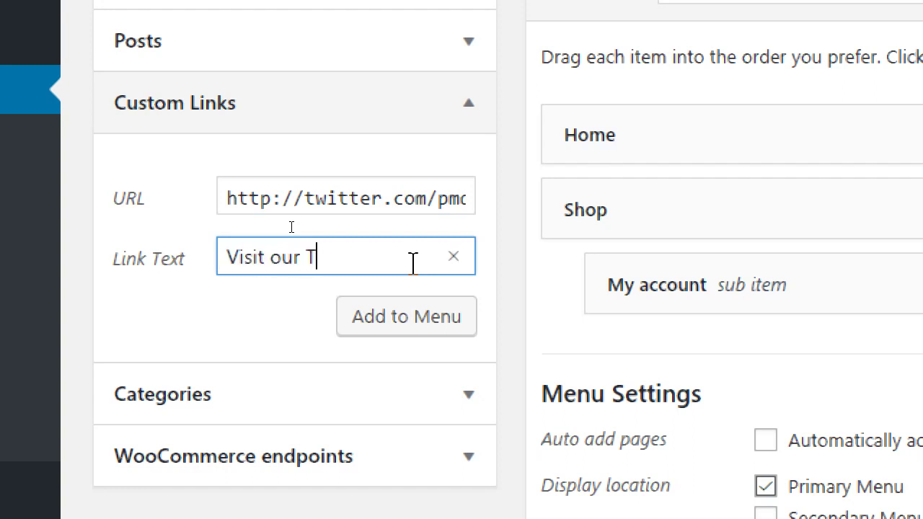
type("iw")
key("BackSpace")
key("BackSpace")
type("witter")
left_click(420, 317)
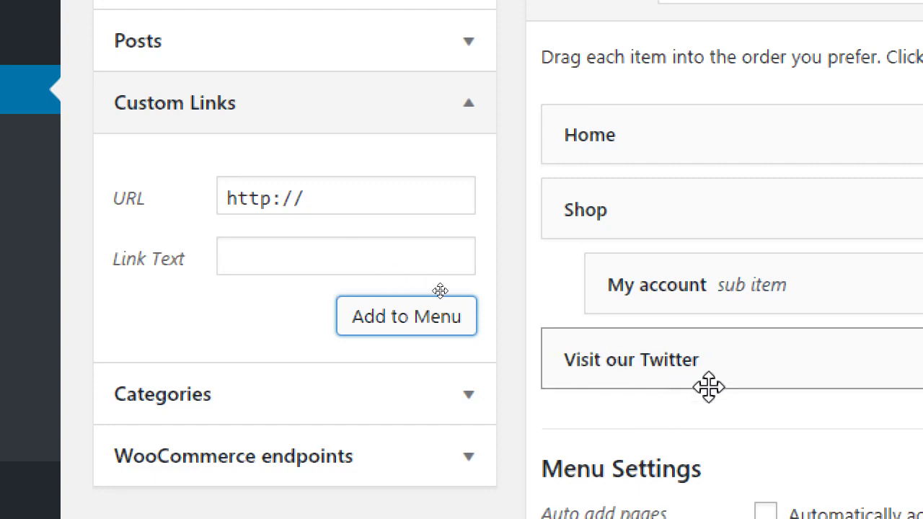
left_click(346, 194)
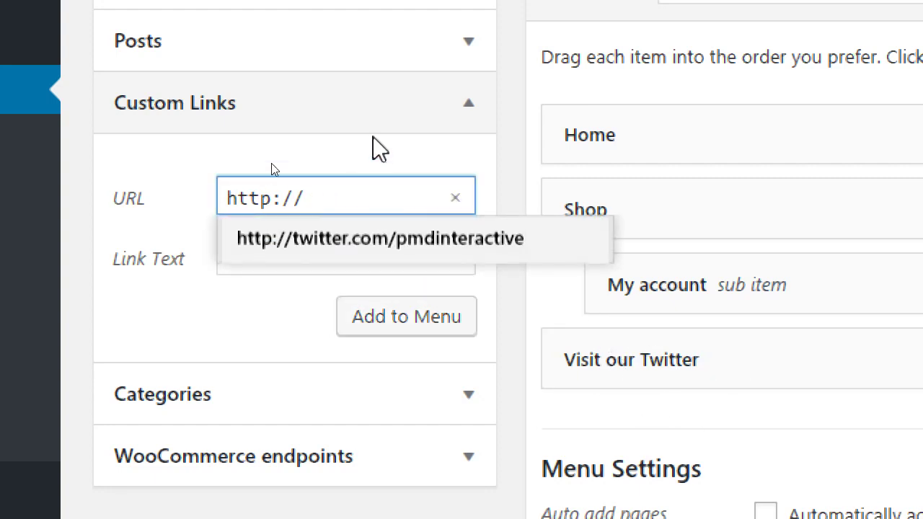
type("youtub")
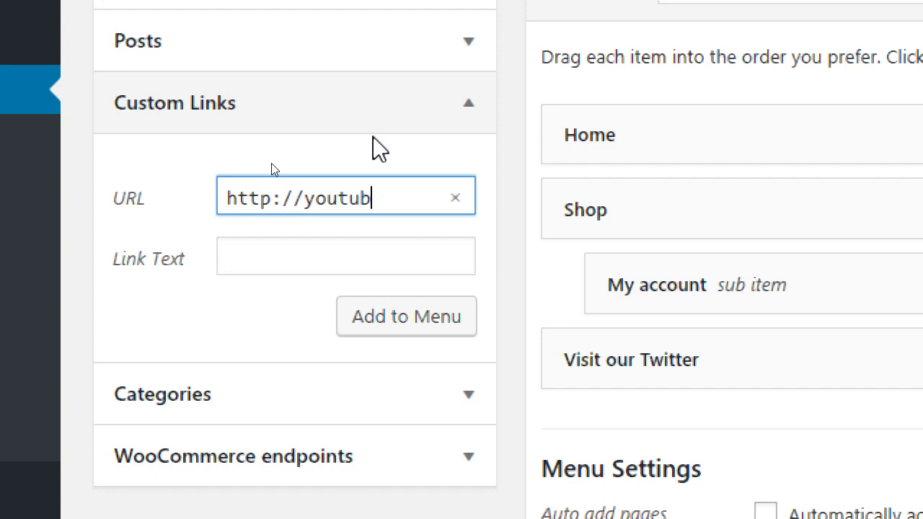
type("e.com/pmdin")
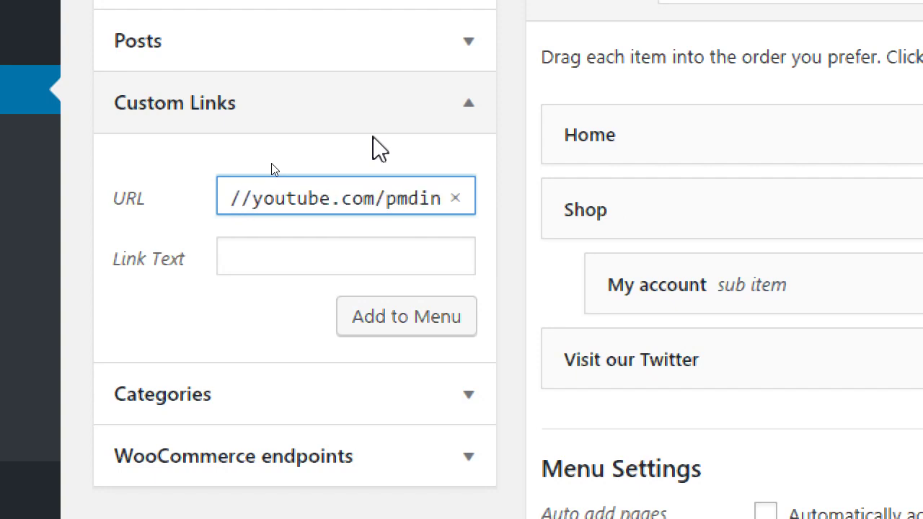
type("teracgive")
key("BackSpace")
key("BackSpace")
key("BackSpace")
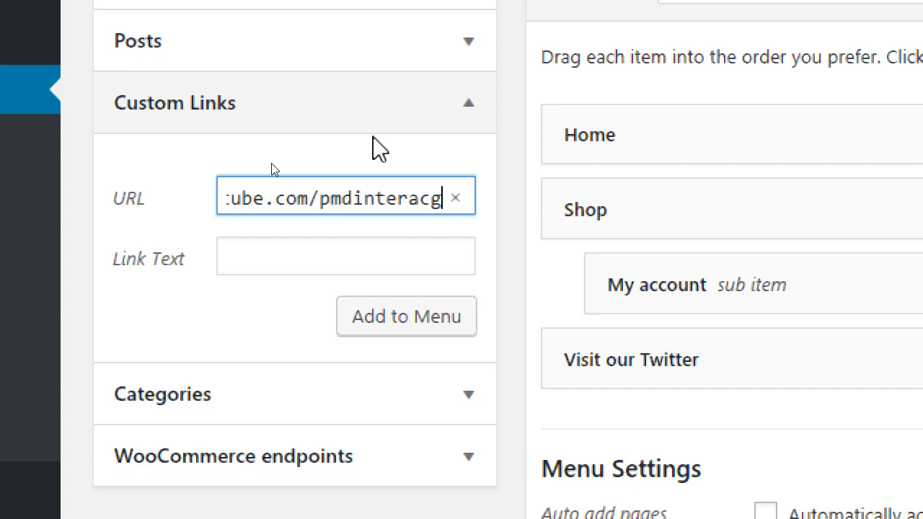
type("tive")
Add the second custom link to the menu with the text "Visit our YouTube" and save the menu
key("Tab")
type("Visi")
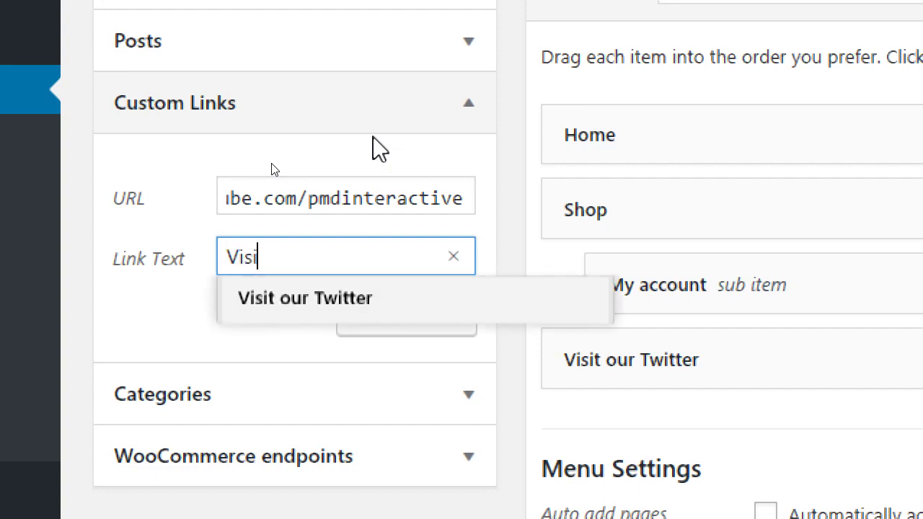
type("t our You")
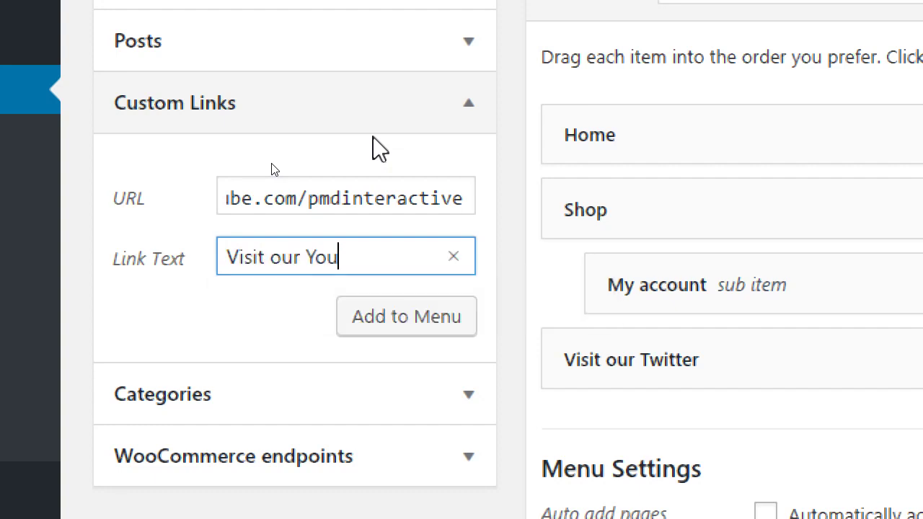
type("Tube")
left_click(369, 323)
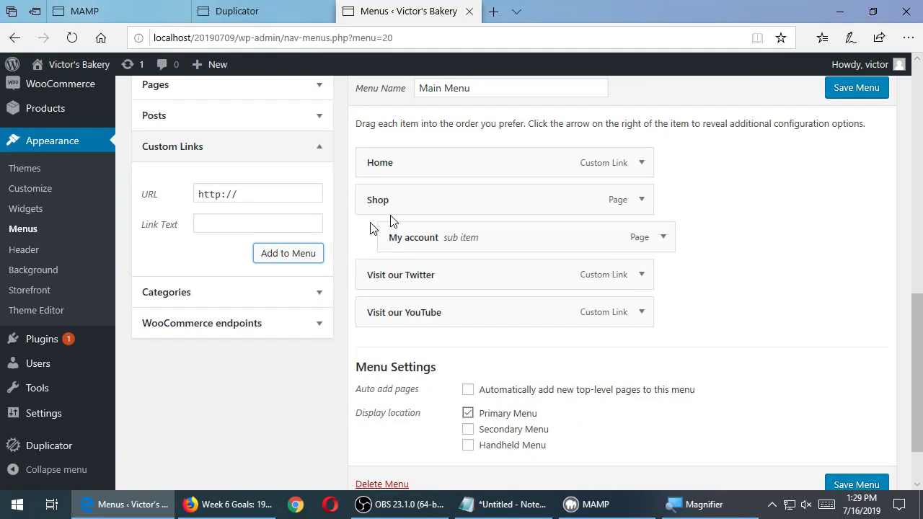
left_click(854, 90)
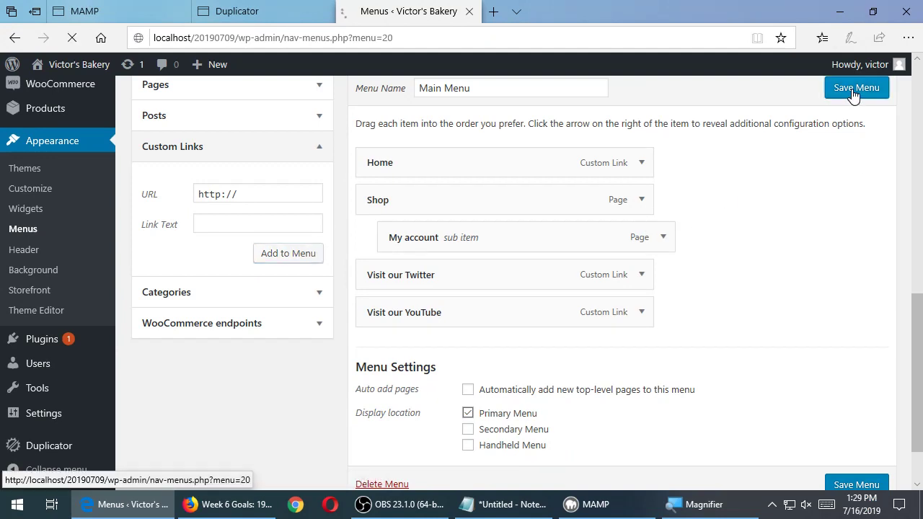
Open the live site in a new tab, test its Twitter and YouTube navigation links, and close that tab
mouse_move(78, 63)
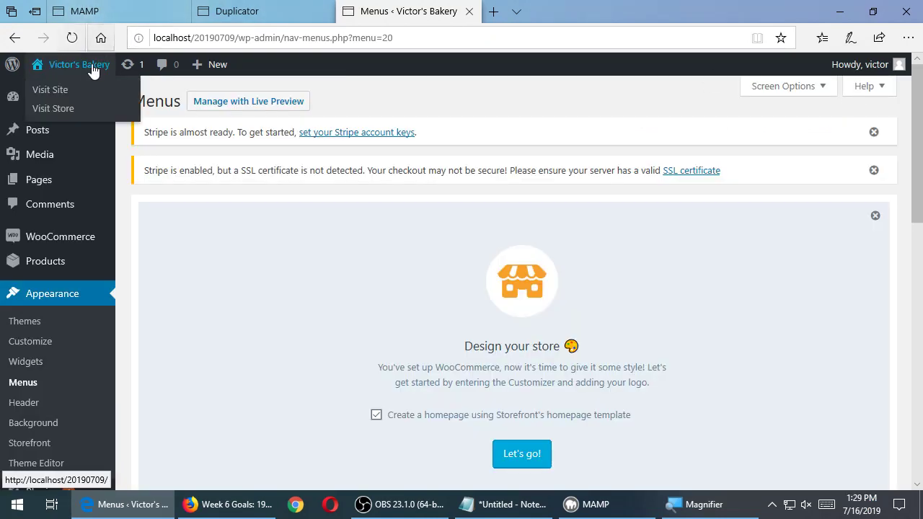
middle_click(92, 70)
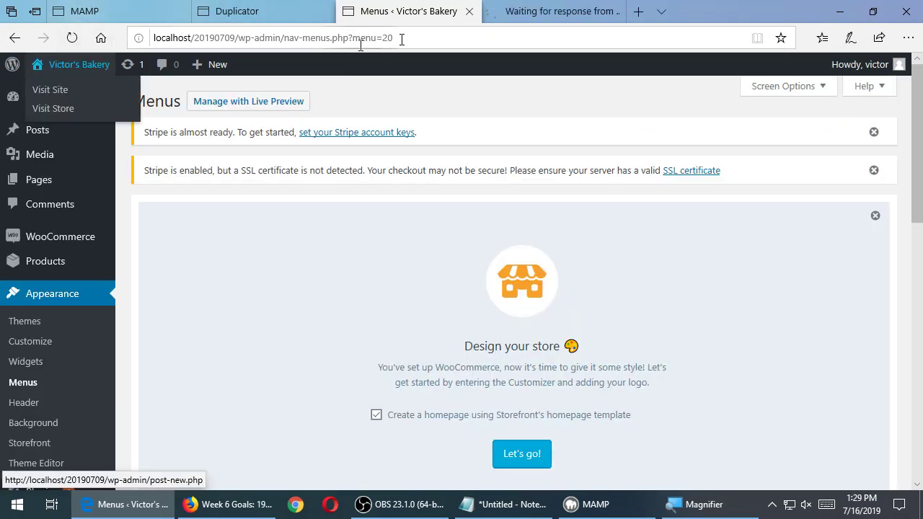
left_click(567, 7)
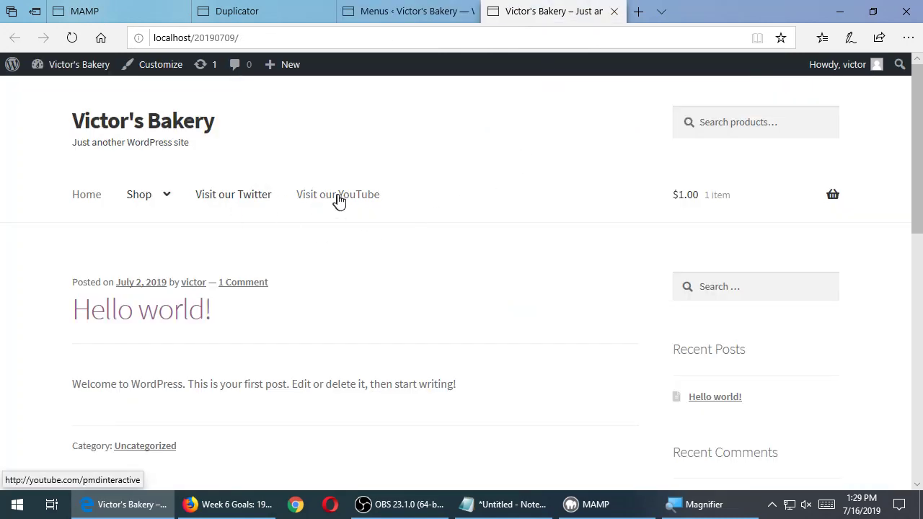
left_click(238, 204)
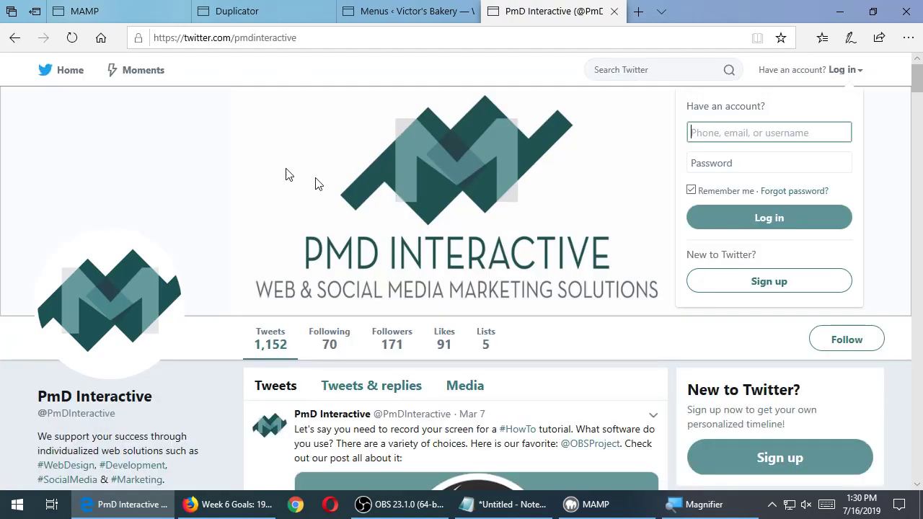
left_click(16, 40)
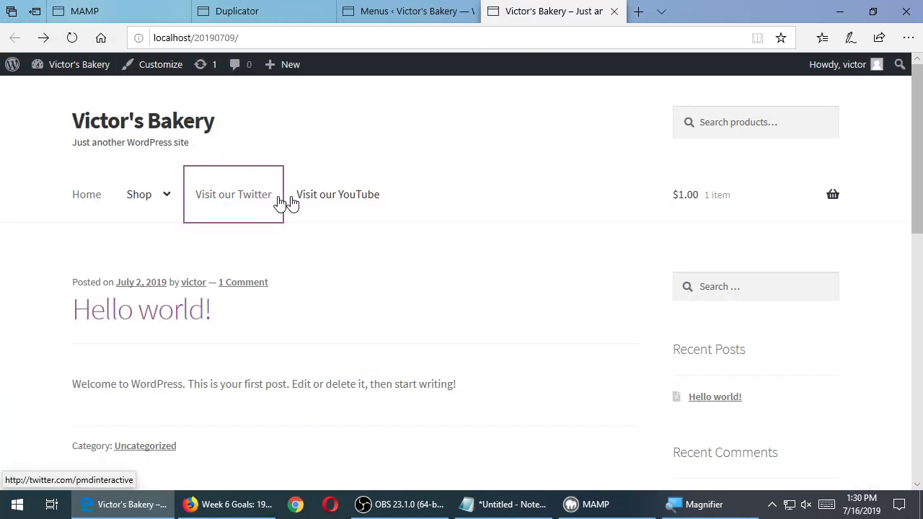
left_click(352, 206)
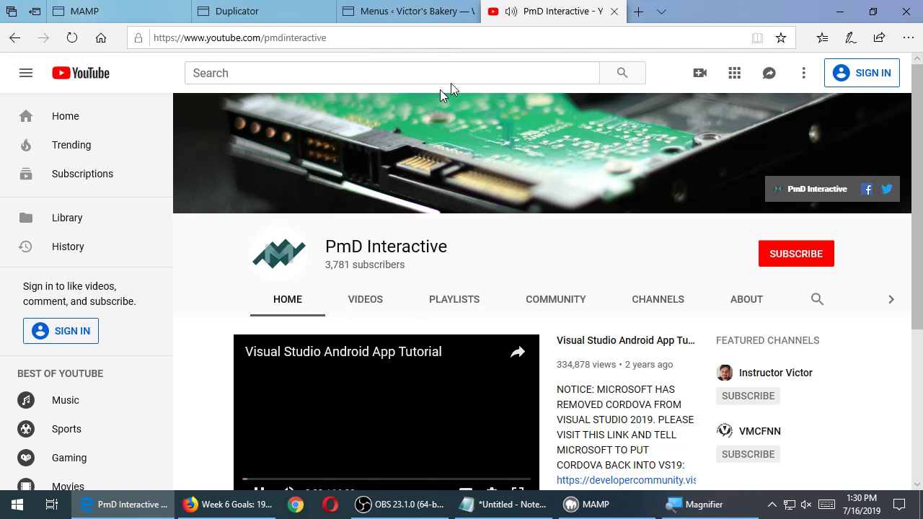
left_click(12, 40)
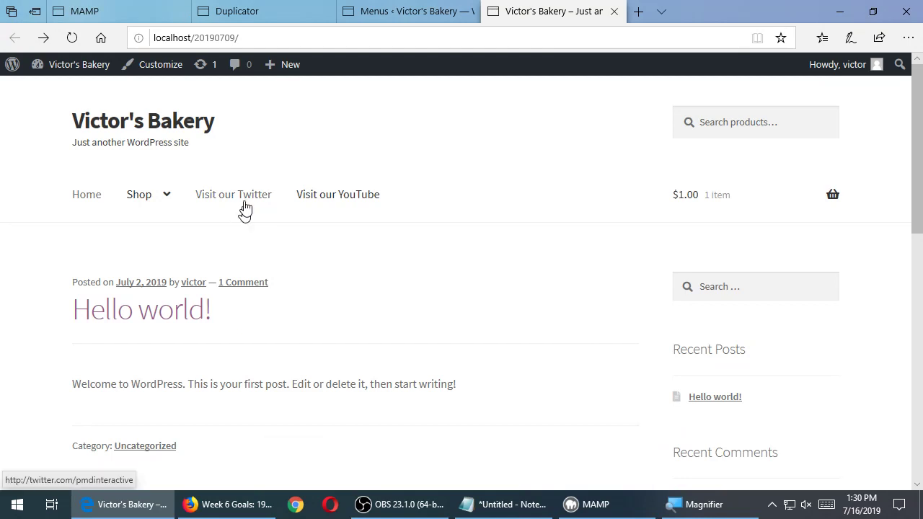
left_click(242, 199)
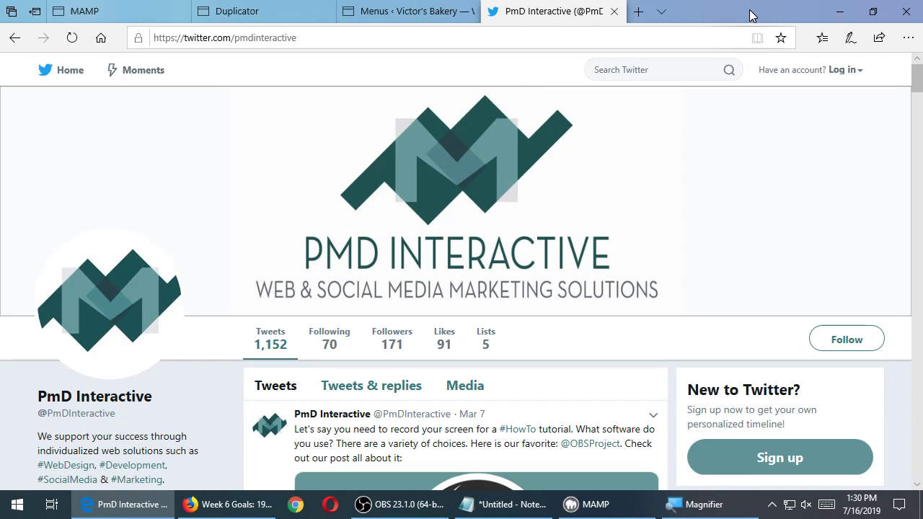
left_click(614, 12)
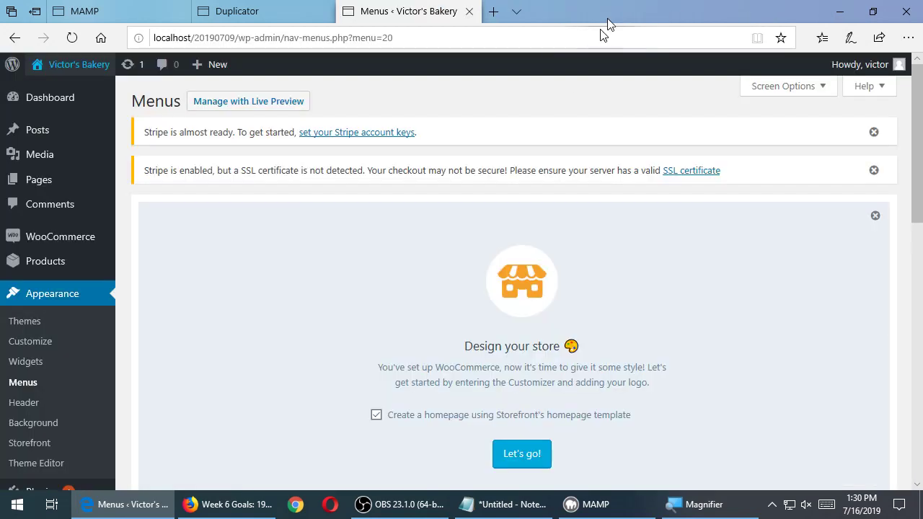
Review the Main Menu structure and open the live site in a new tab to compare its navigation
left_click_drag(831, 7, 542, 18)
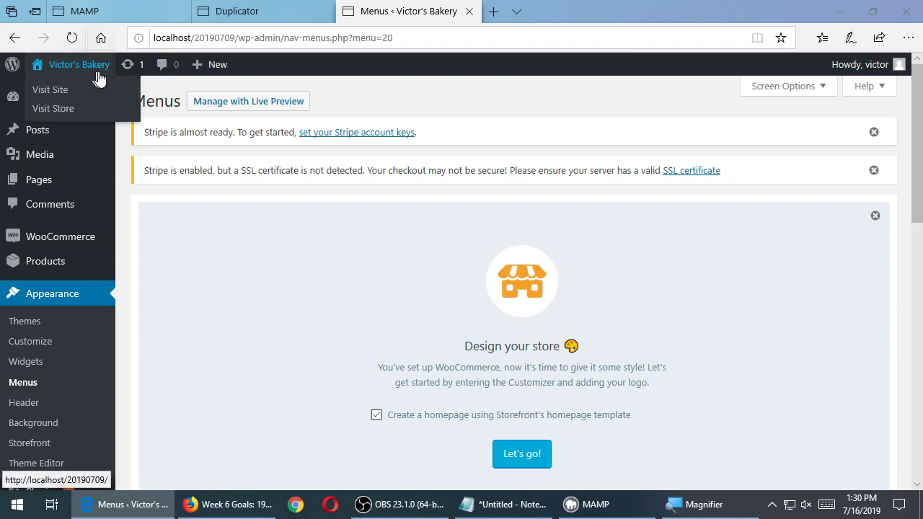
scroll(292, 186, "down", 4)
scroll(293, 186, "down", 5)
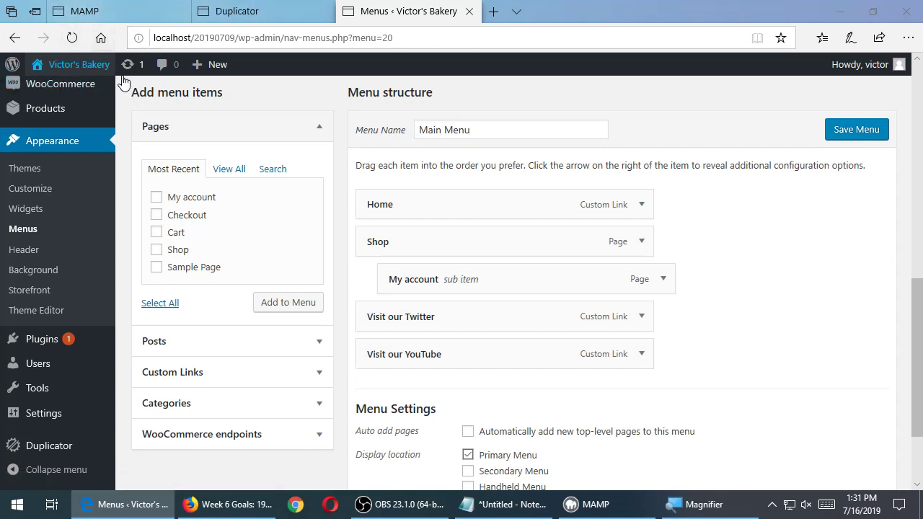
middle_click(90, 66)
left_click(555, 9)
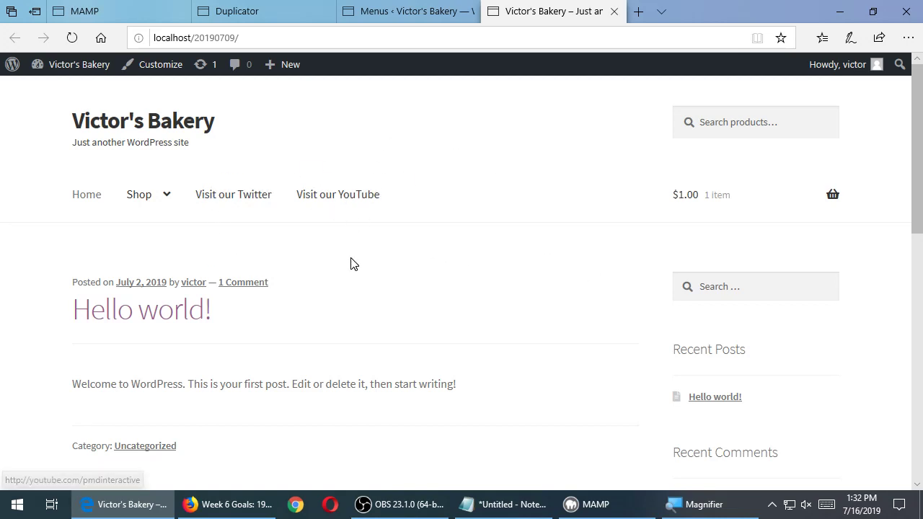
Return to the menu editor and examine the URL and label settings of the Visit our Twitter and Home items
left_click(411, 11)
scroll(708, 248, "down", 2)
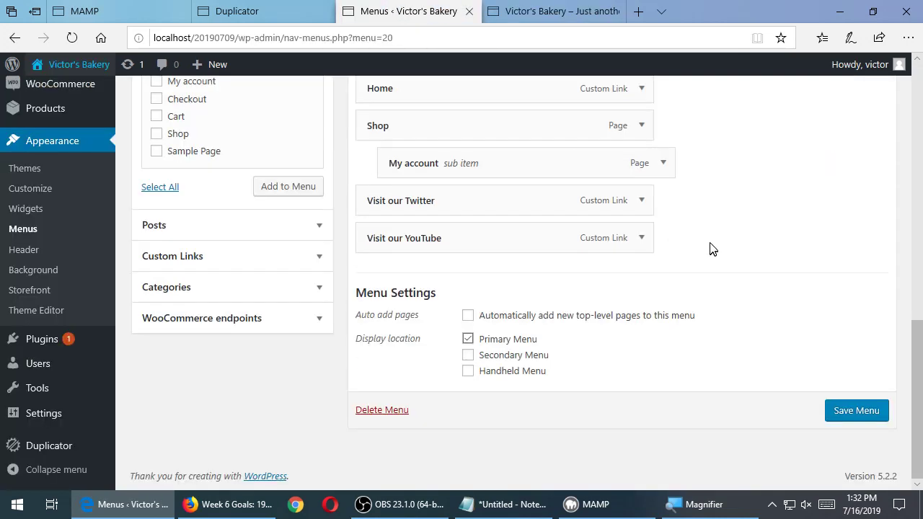
scroll(708, 248, "up", 6)
scroll(709, 247, "down", 6)
scroll(710, 247, "up", 2)
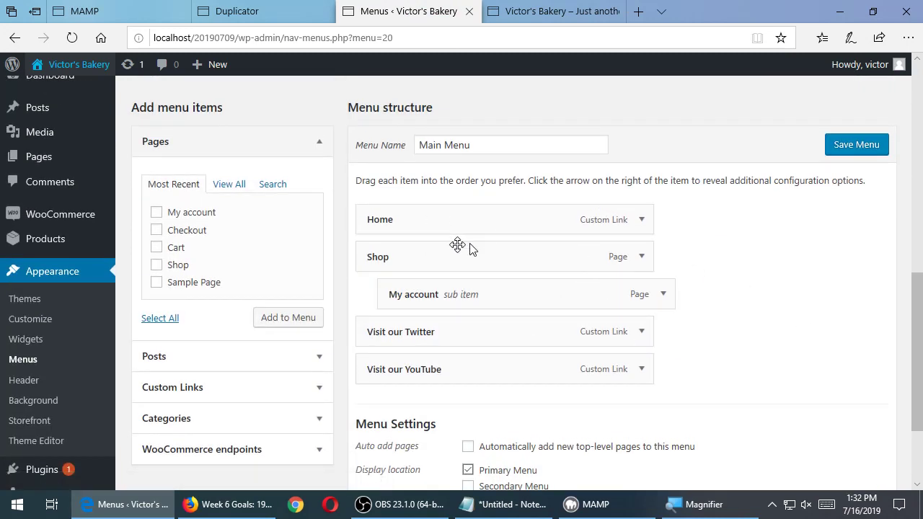
left_click(641, 332)
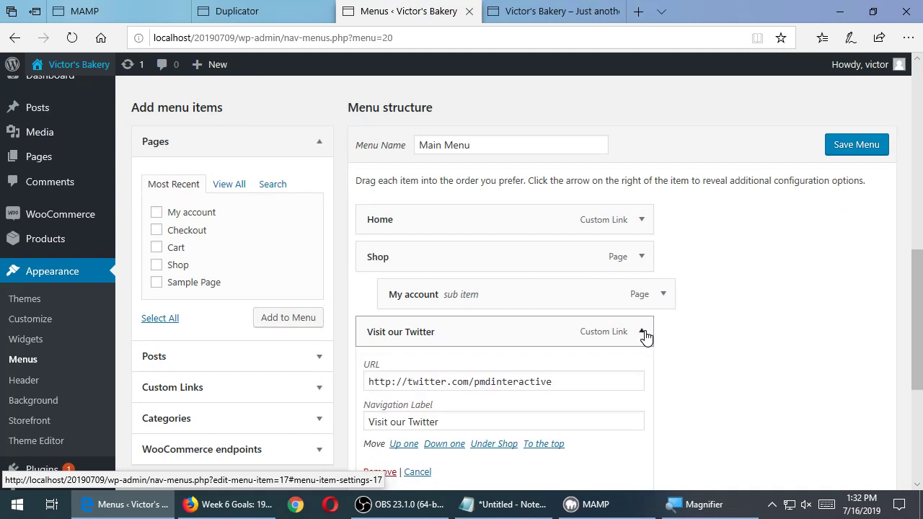
left_click(641, 332)
left_click(641, 332)
left_click(641, 331)
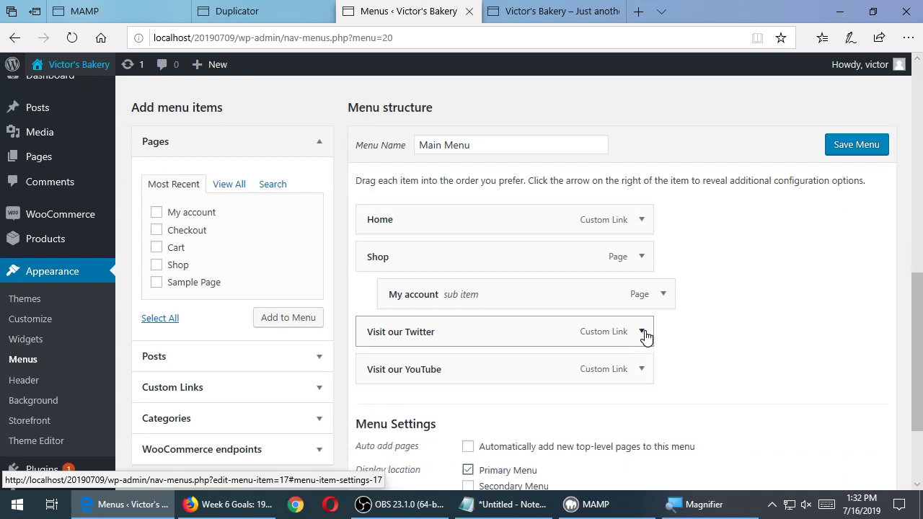
left_click(642, 221)
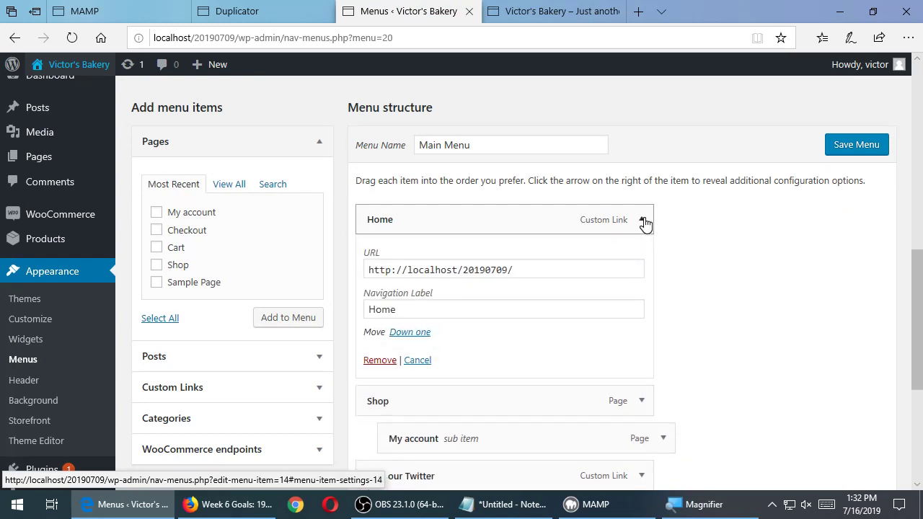
left_click(643, 221)
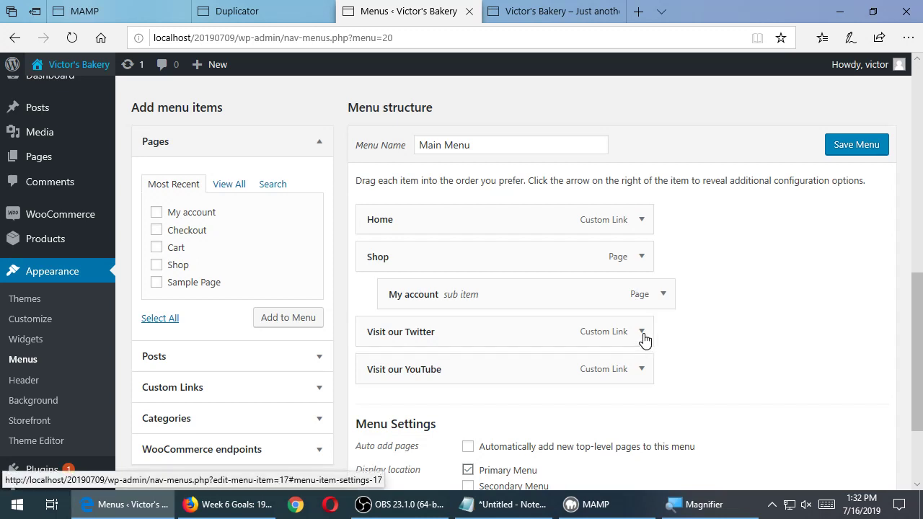
Examine the URL and label settings of the Visit our Twitter and Visit our YouTube menu items
left_click(642, 334)
scroll(653, 334, "down", 2)
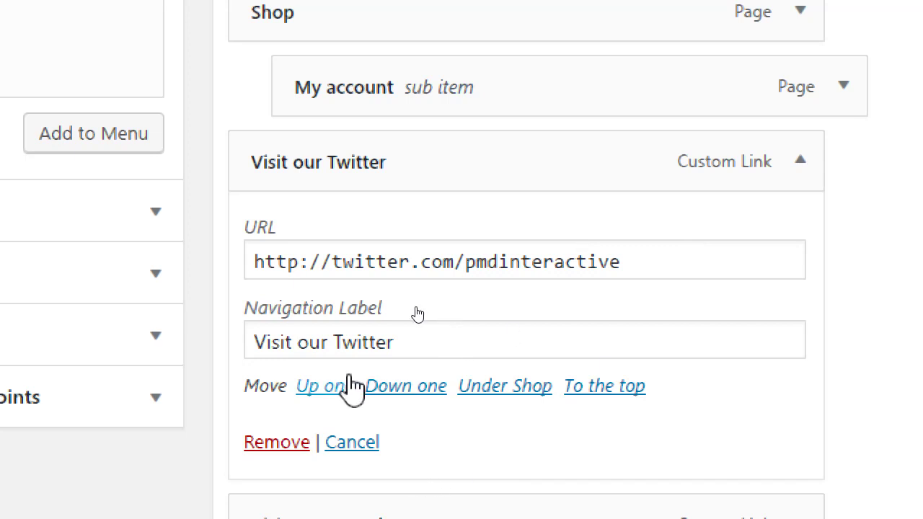
left_click(806, 166)
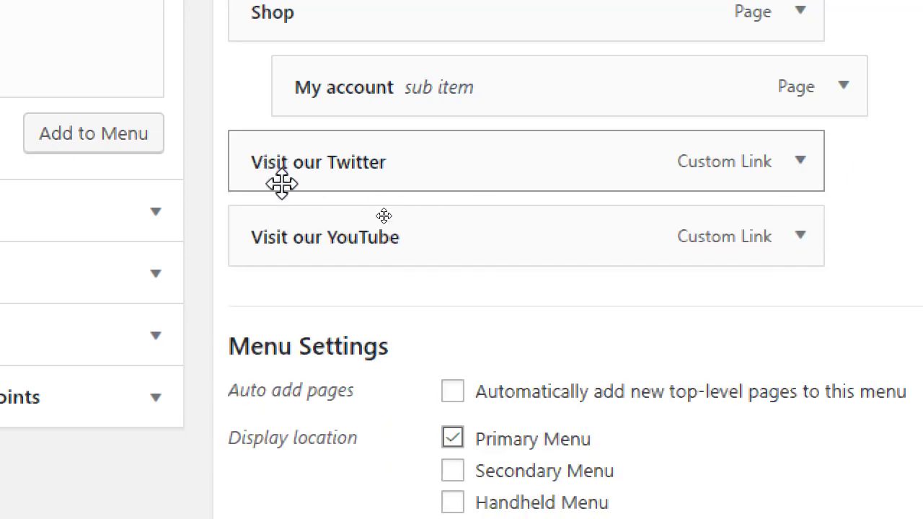
left_click_drag(281, 184, 283, 232)
left_click(800, 235)
scroll(261, 440, "down", 2)
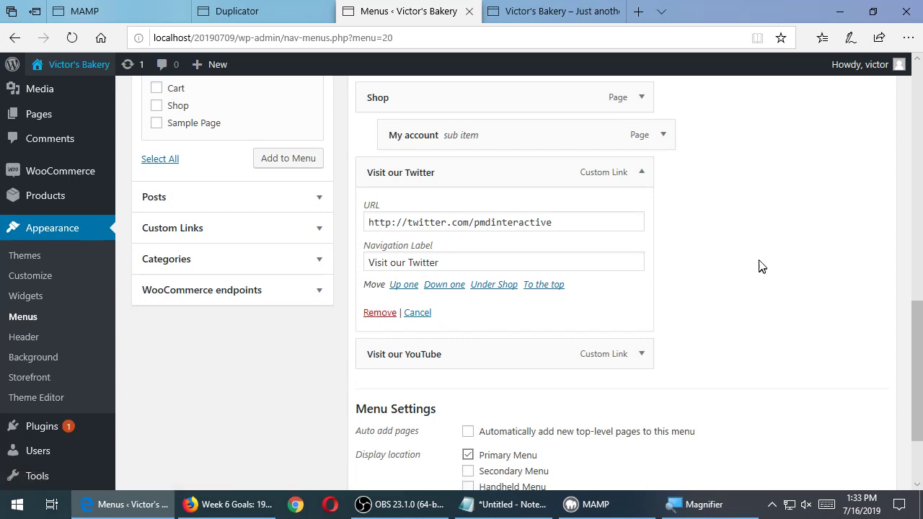
Show the Link Target advanced menu property and set the Visit our Twitter item to open in a new tab
scroll(762, 266, "up", 3)
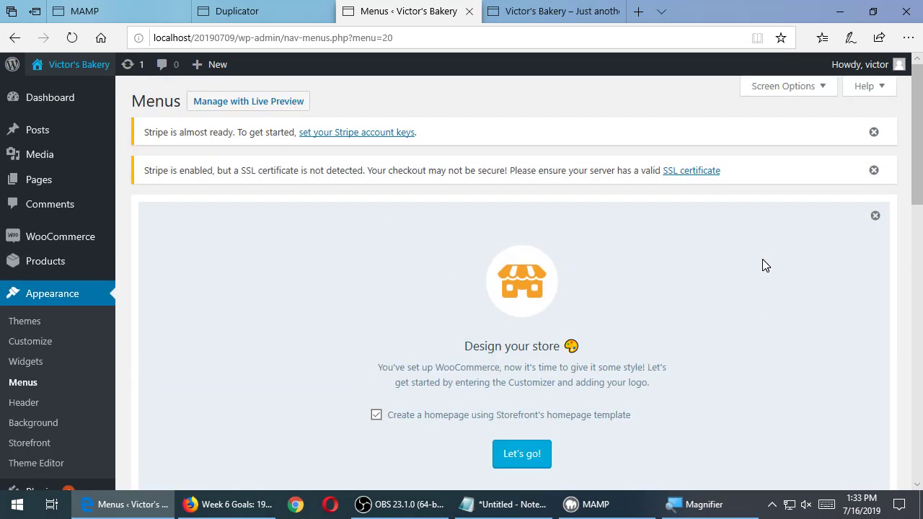
left_click(797, 91)
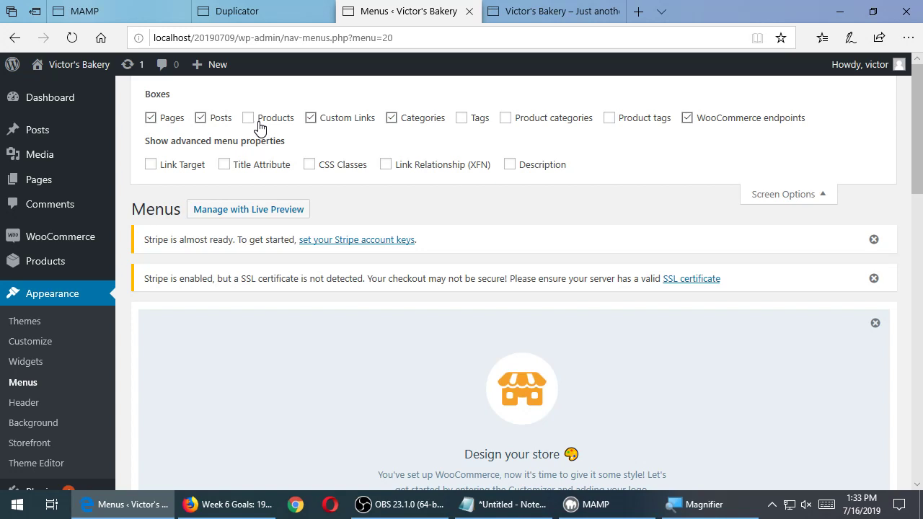
left_click_drag(156, 141, 285, 142)
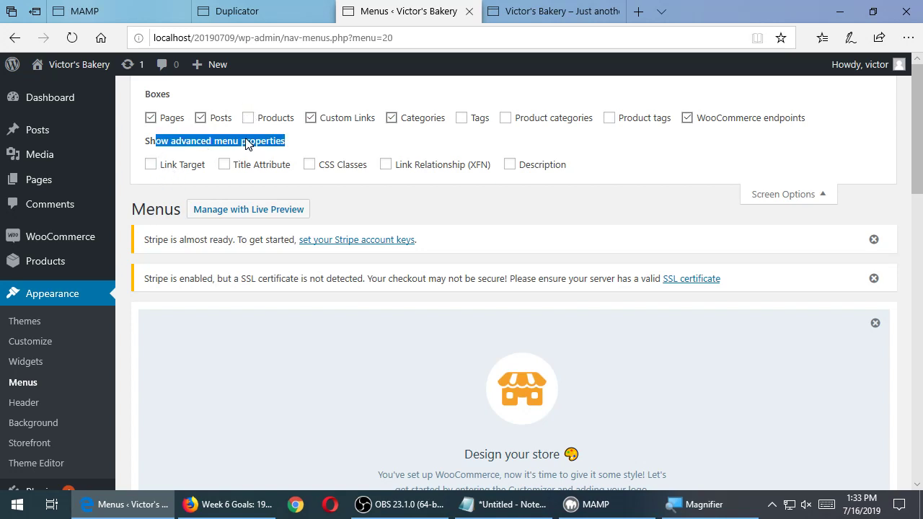
left_click(151, 164)
scroll(562, 253, "down", 12)
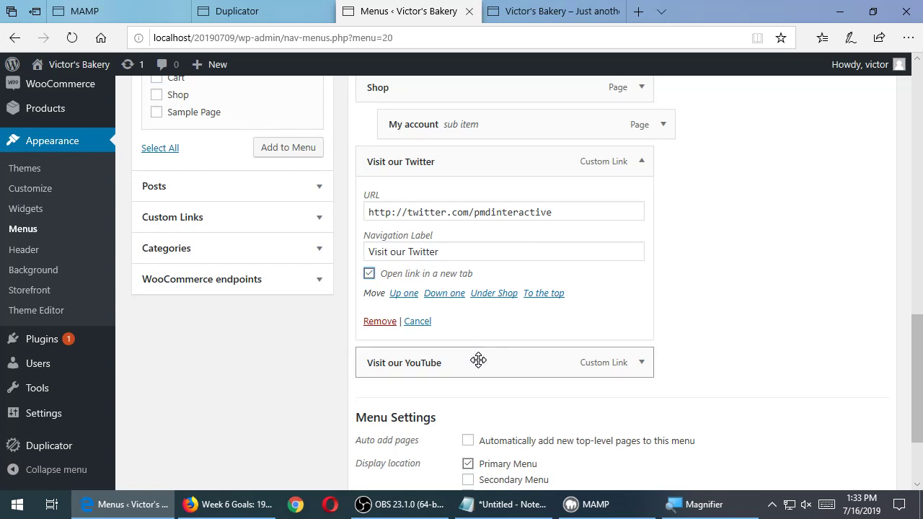
Set the Visit our YouTube item to open its link in a new tab and save the menu
left_click(641, 363)
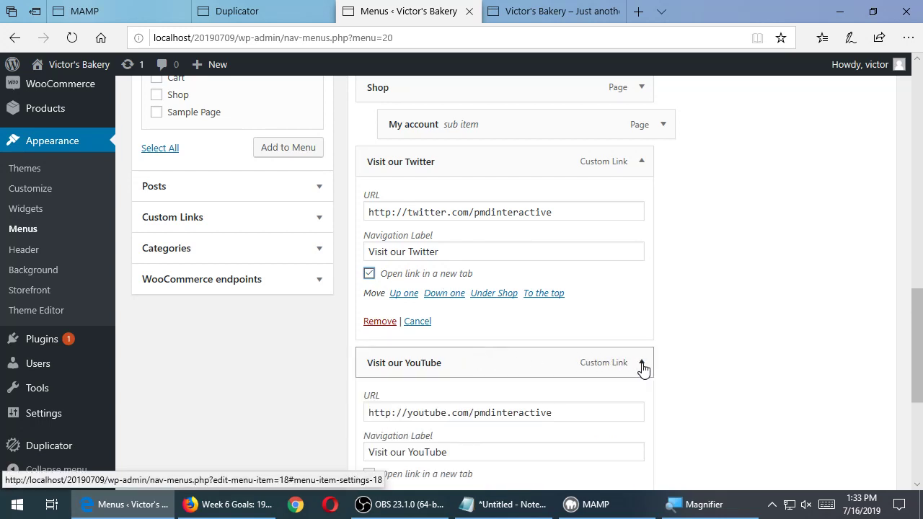
scroll(642, 369, "down", 2)
left_click(388, 345)
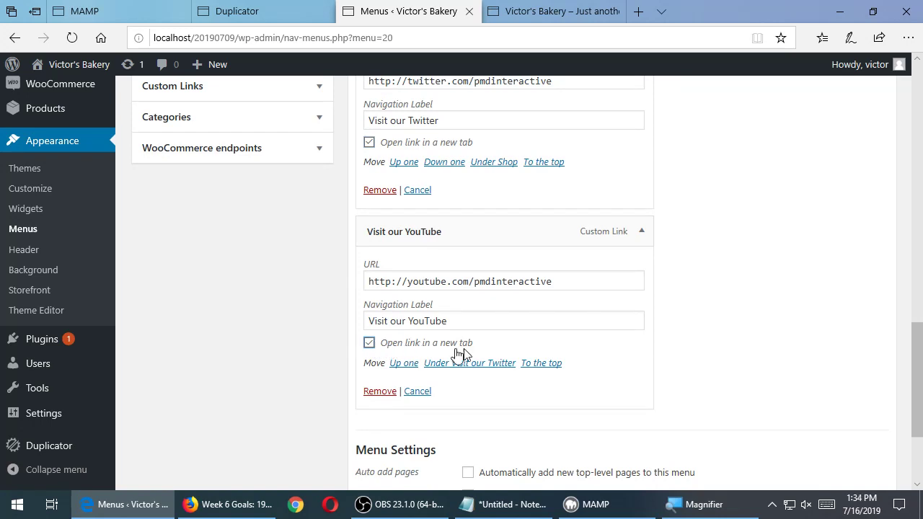
scroll(653, 321, "down", 3)
left_click(857, 411)
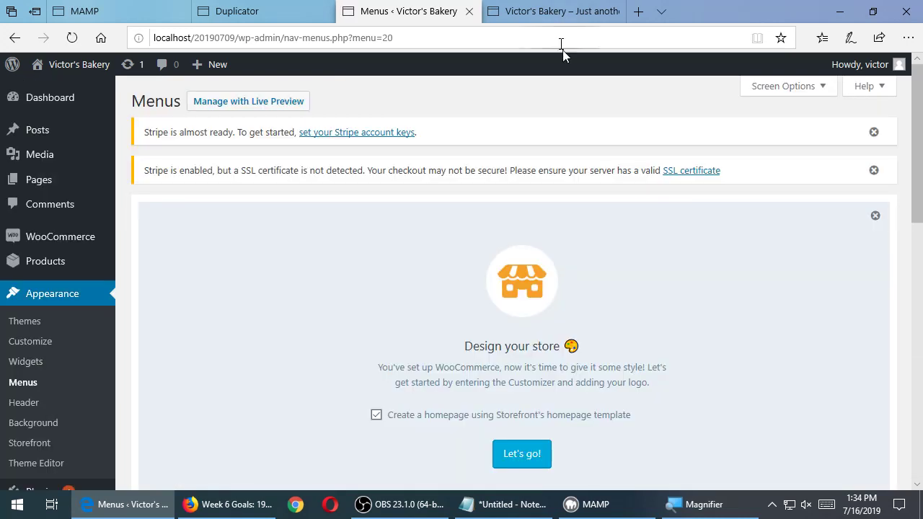
Reload the live site, move it to its own window, and test whether the Twitter and YouTube links open in new tabs
left_click(549, 10)
left_click(69, 39)
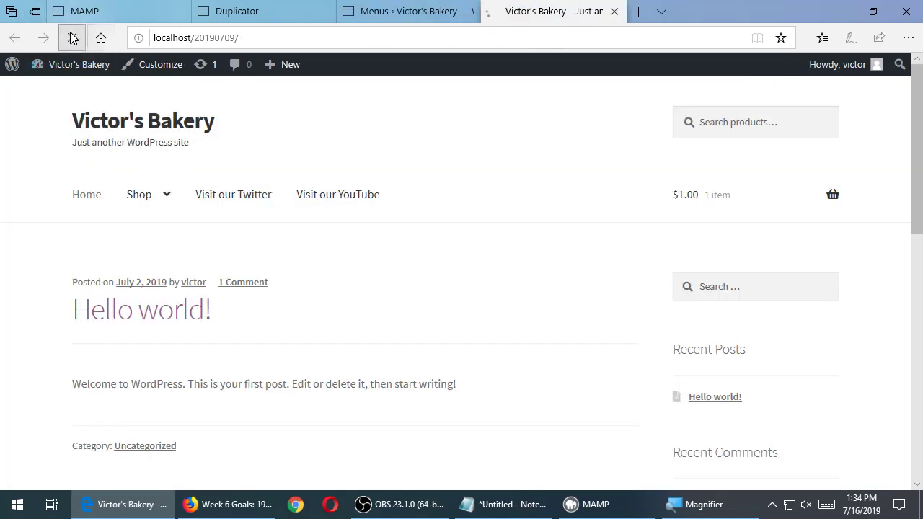
left_click_drag(558, 12, 491, 36)
left_click_drag(599, 45, 502, 6)
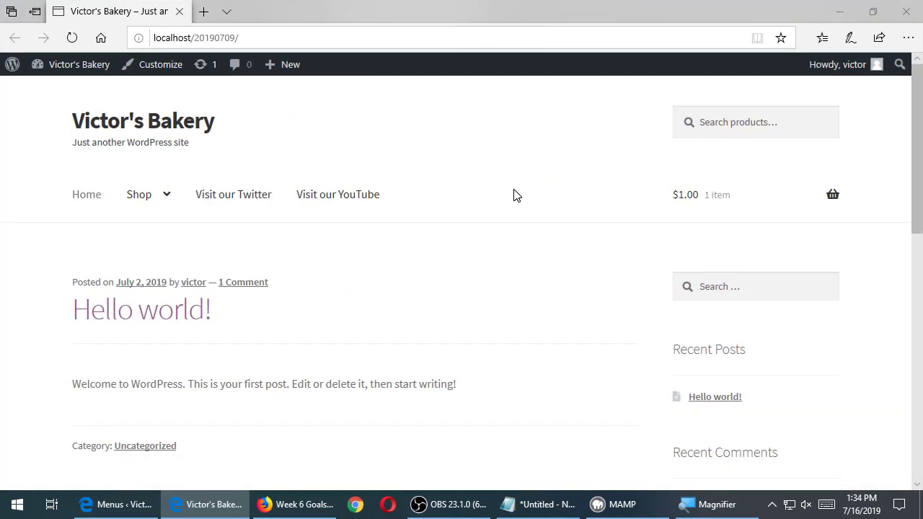
left_click(248, 202)
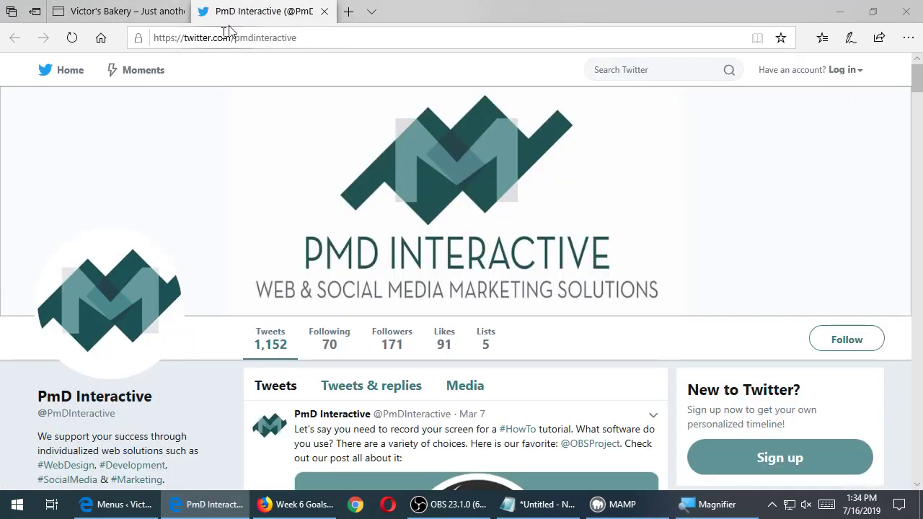
left_click(325, 11)
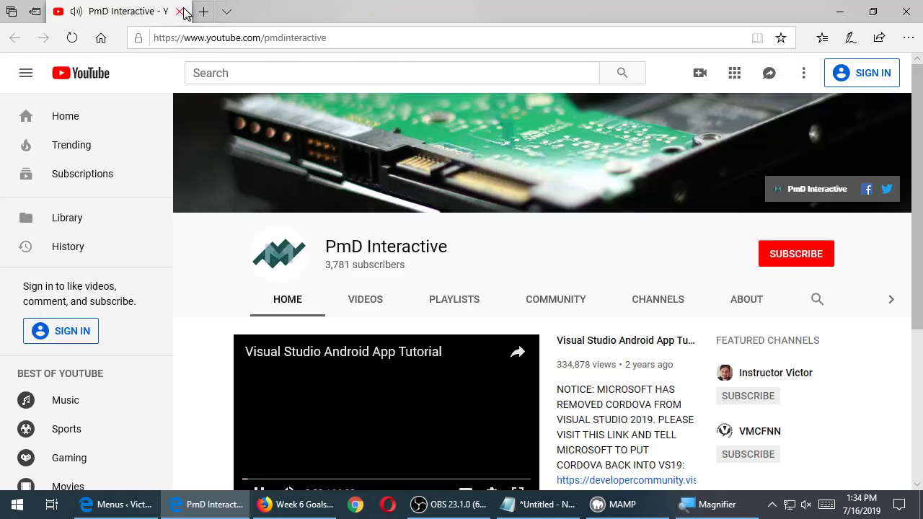
left_click(181, 12)
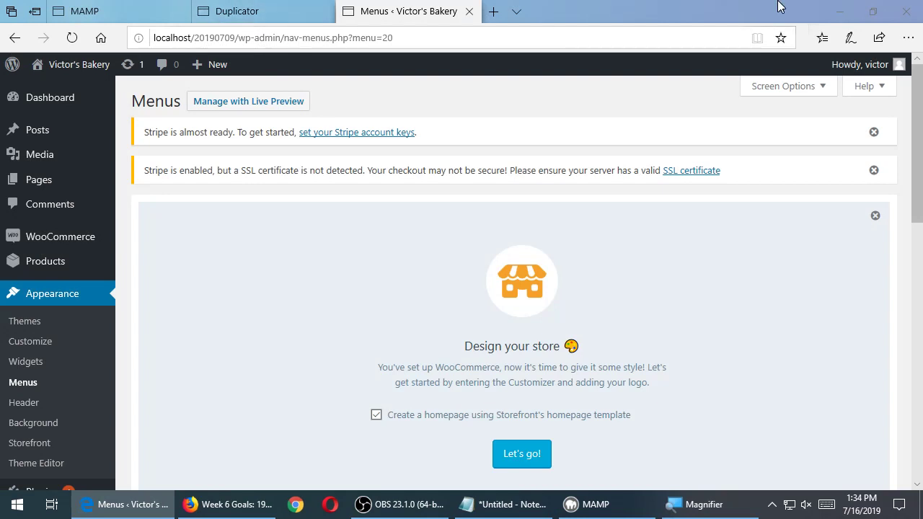
Review the saved new-tab setting of the Visit our Twitter item and the menu page's advanced property options
scroll(729, 227, "down", 6)
scroll(730, 223, "down", 3)
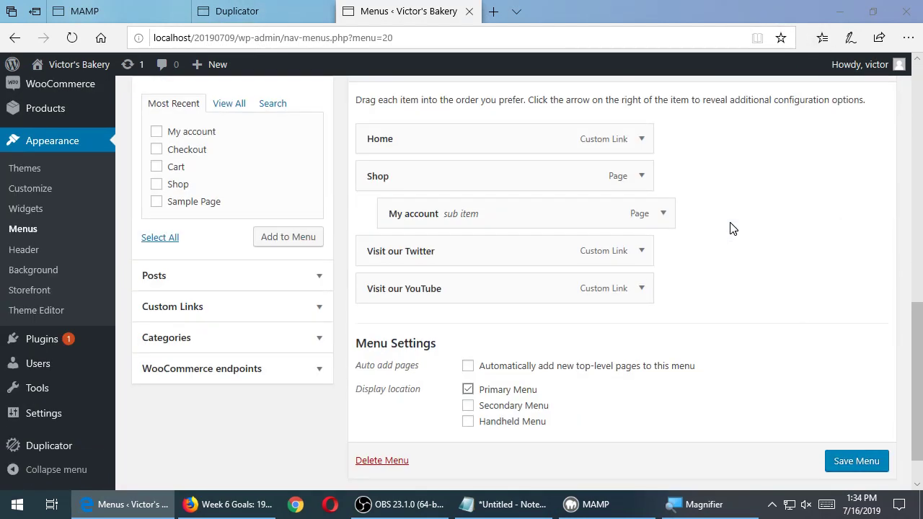
left_click(642, 250)
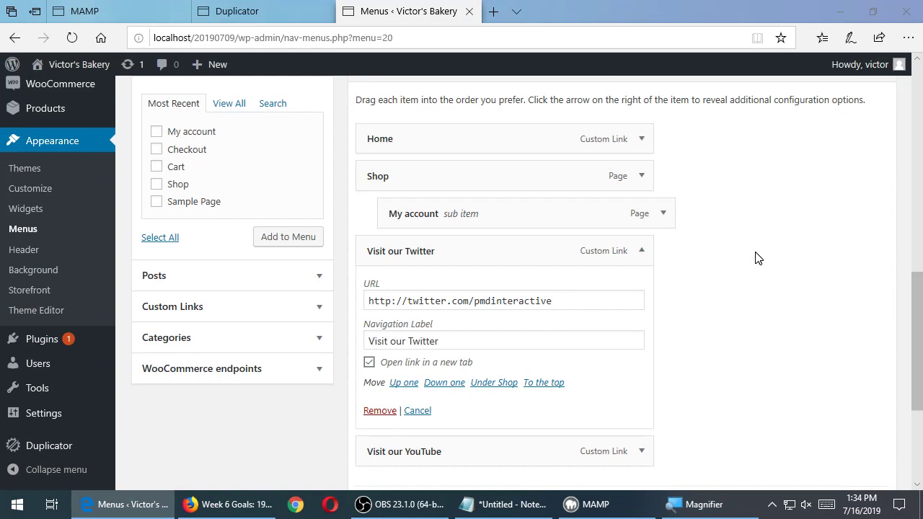
scroll(755, 257, "up", 5)
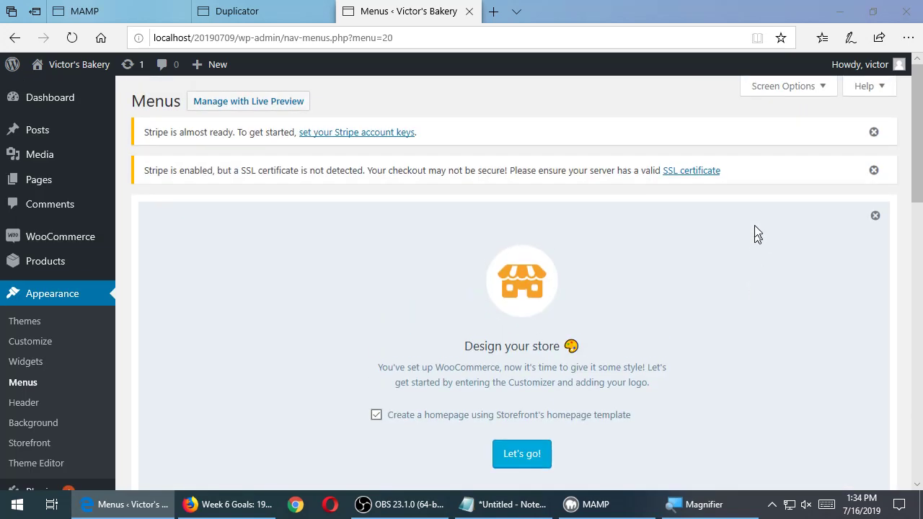
left_click(789, 87)
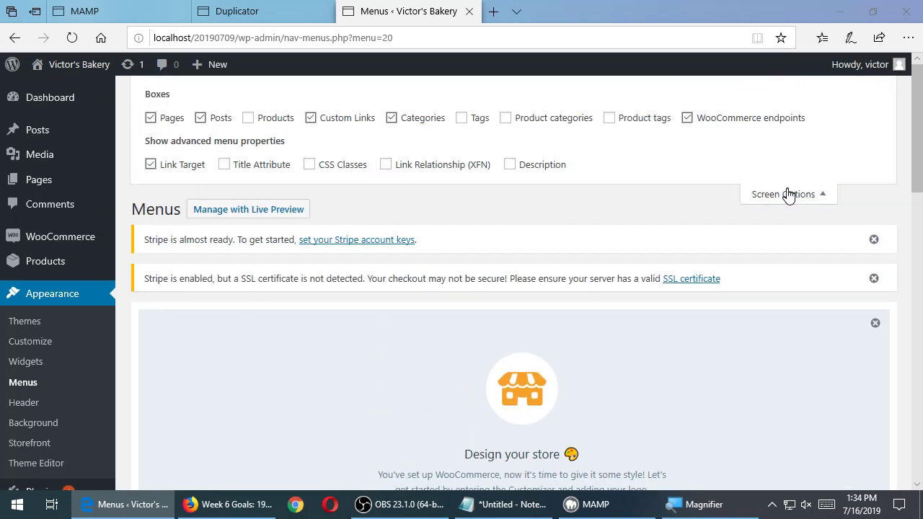
left_click(785, 194)
left_click(788, 87)
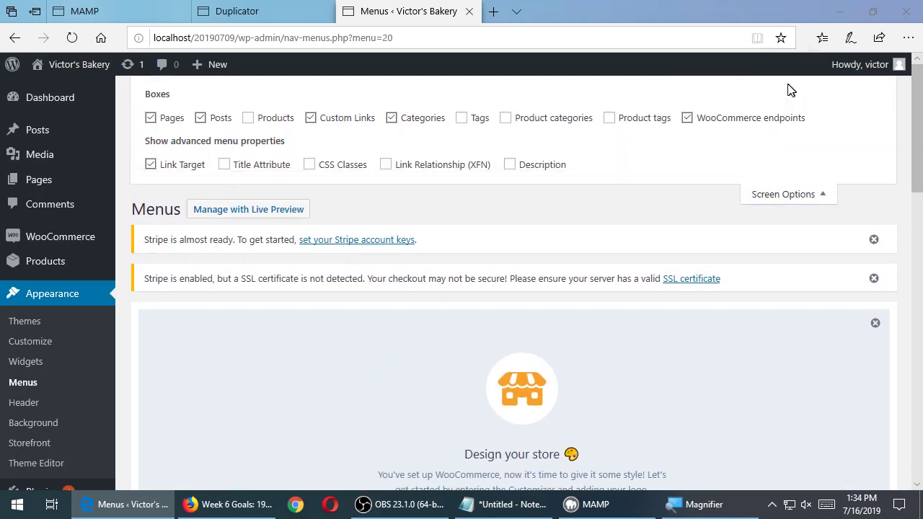
left_click(788, 194)
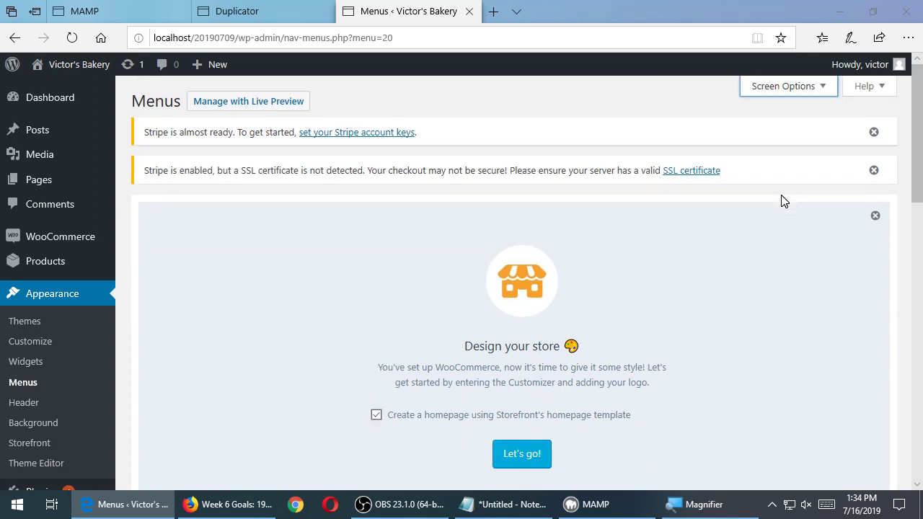
Open the live site in a new tab, compare its navigation with the menu editor, and collapse the Visit our Twitter item
middle_click(72, 64)
left_click(535, 8)
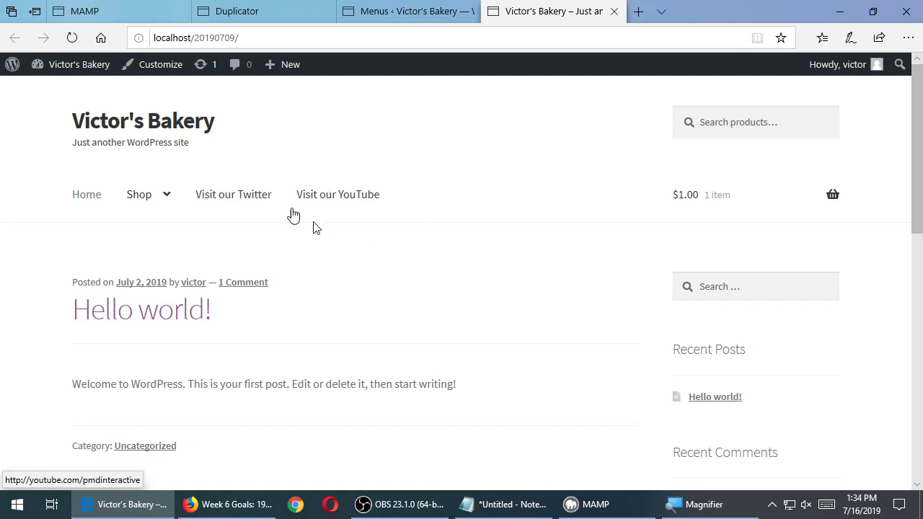
left_click(430, 7)
scroll(424, 214, "down", 12)
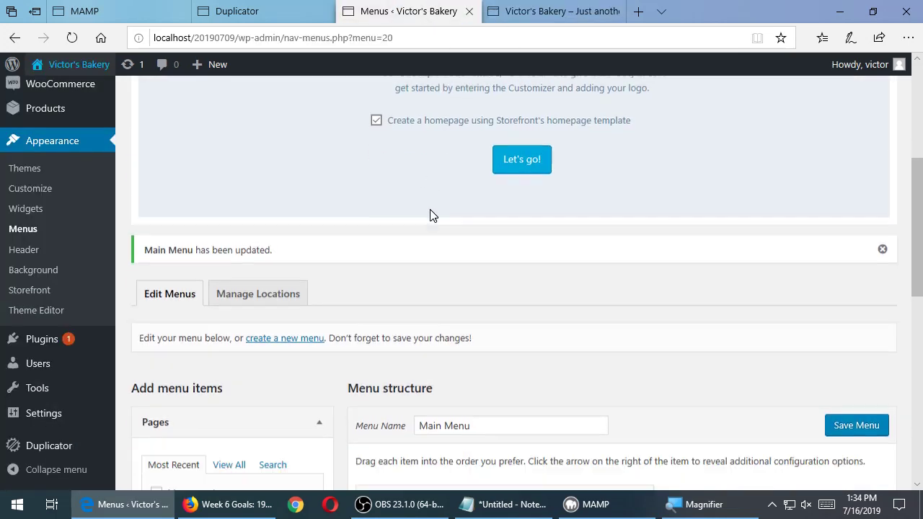
scroll(432, 209, "up", 2)
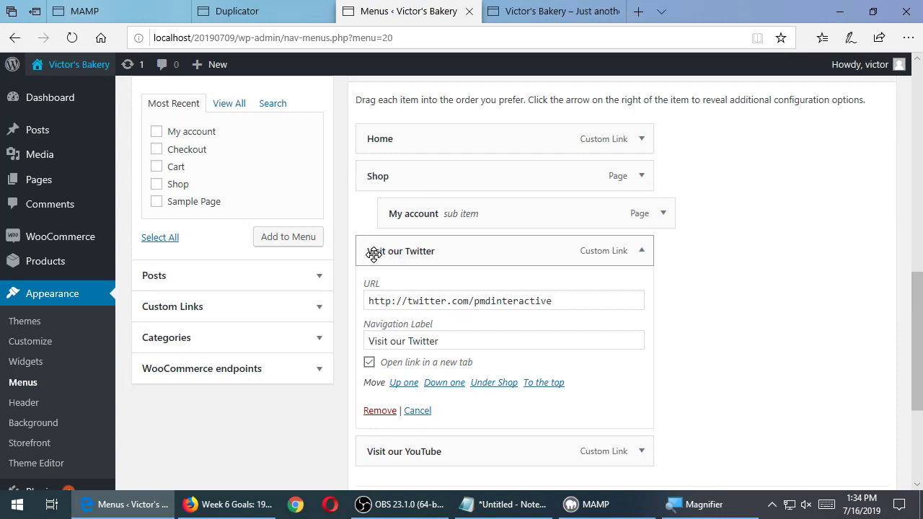
left_click(641, 252)
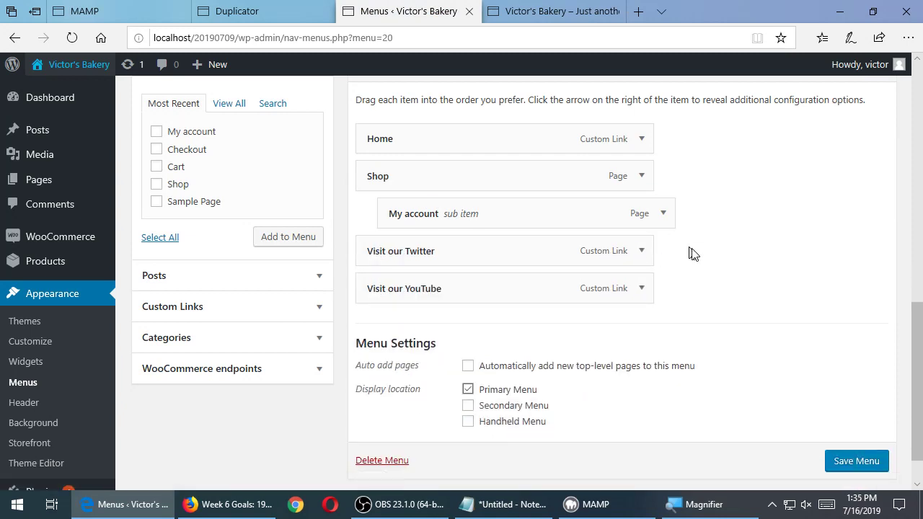
Move the My account item to the top level of the menu and nest it back under Shop
scroll(700, 255, "up", 1)
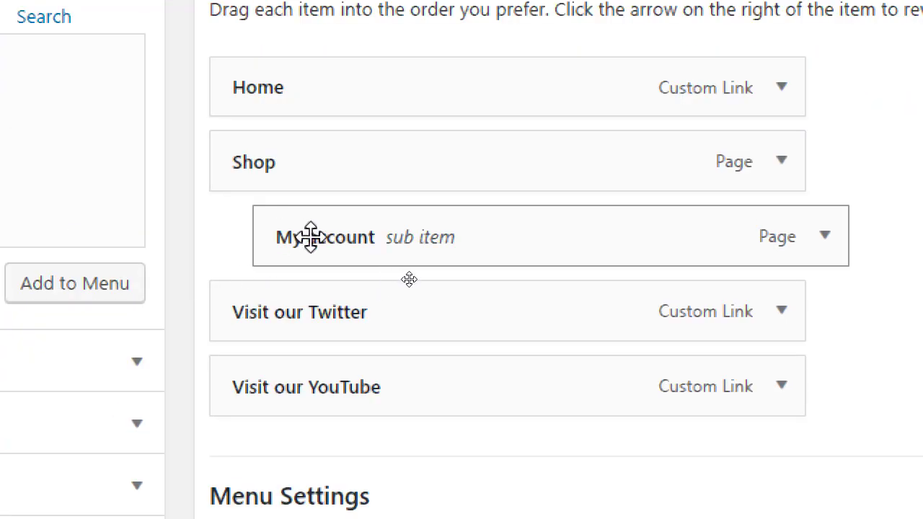
left_click_drag(309, 233, 331, 235)
left_click_drag(447, 244, 202, 247)
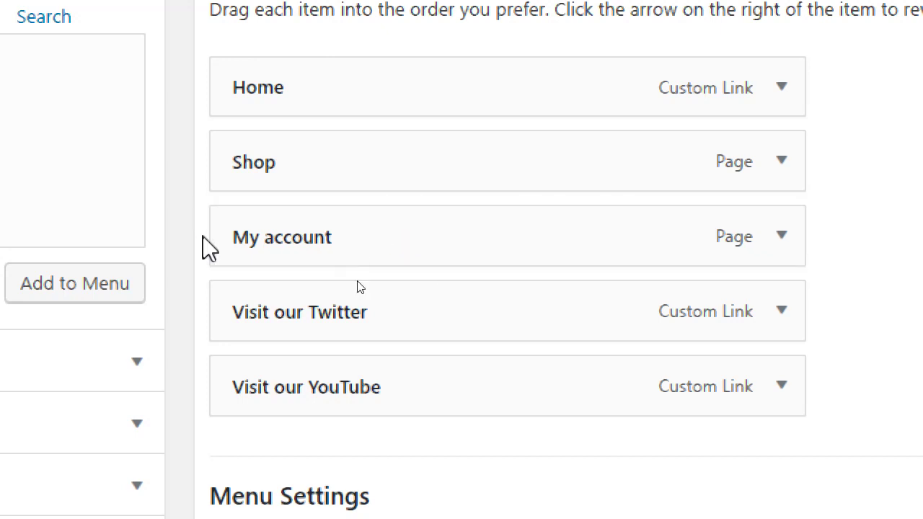
left_click_drag(276, 238, 324, 238)
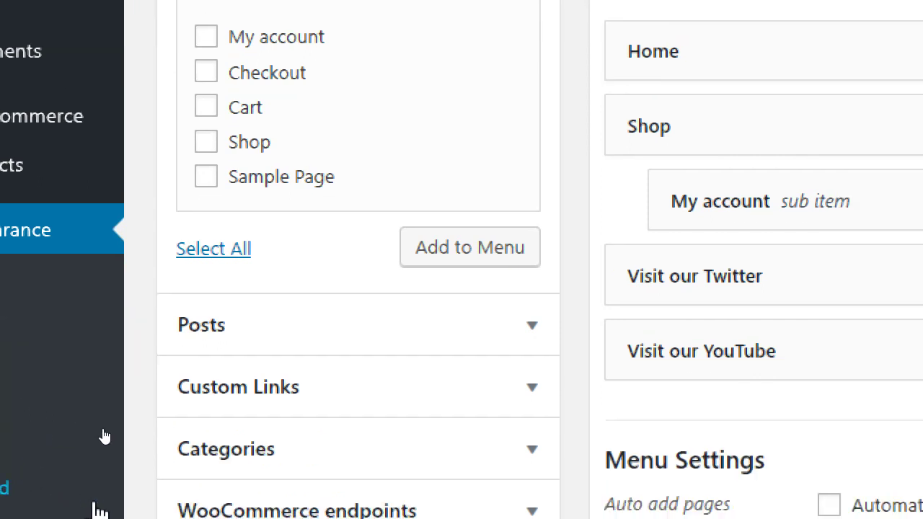
Try to add a custom link with the text "Social Media" and an empty URL to the menu
left_click(323, 508)
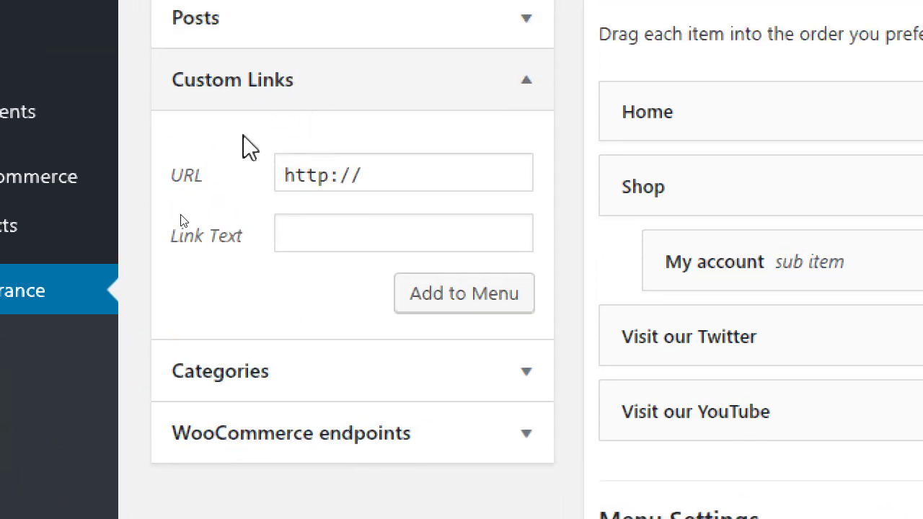
left_click(294, 231)
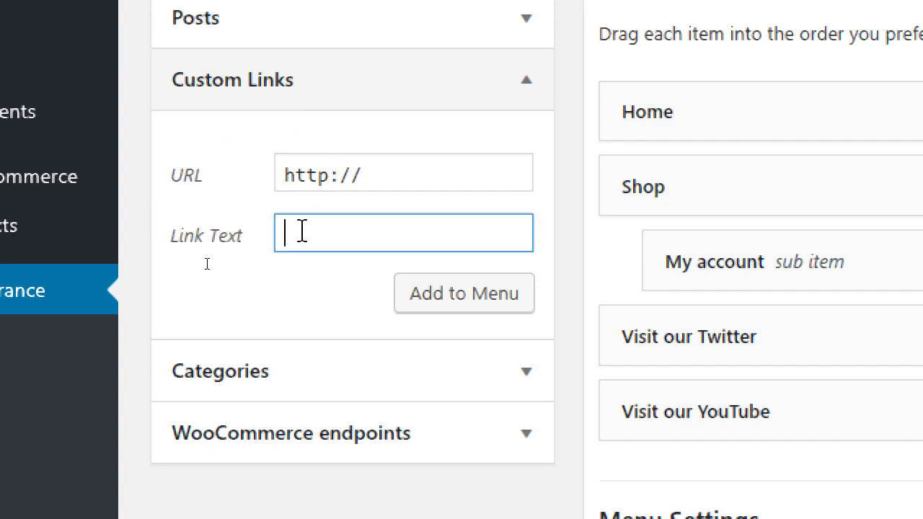
type("Social Media")
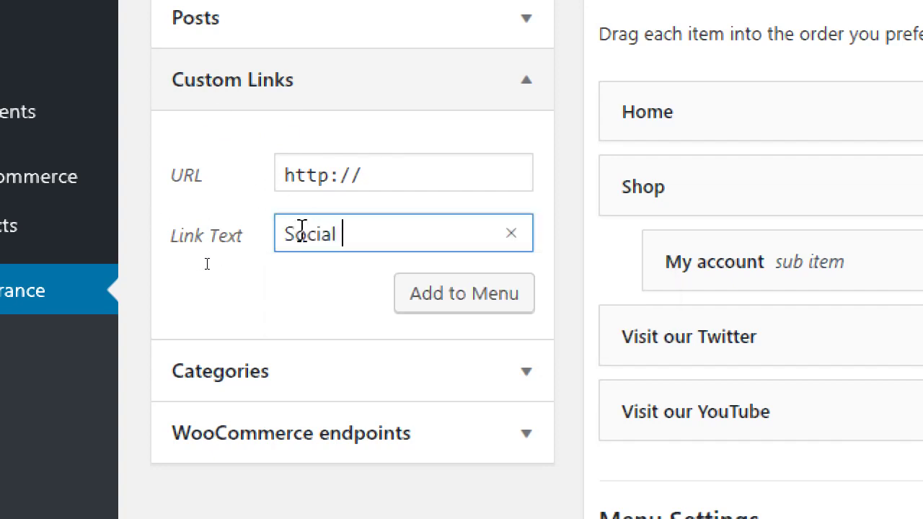
triple_click(411, 177)
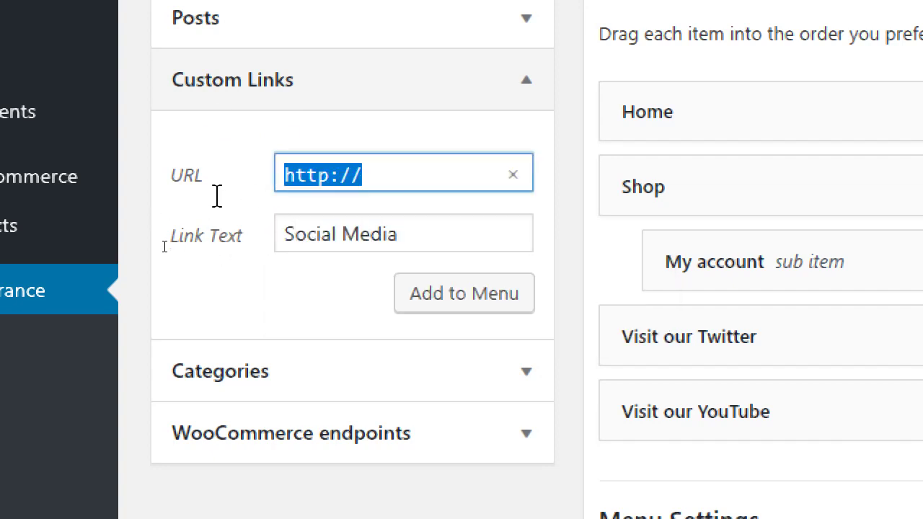
key("BackSpace")
left_click(239, 180)
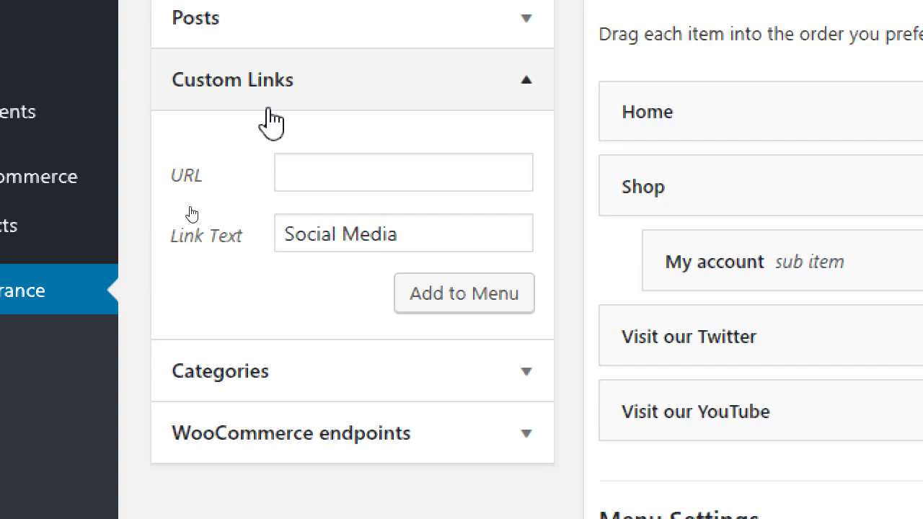
left_click(436, 296)
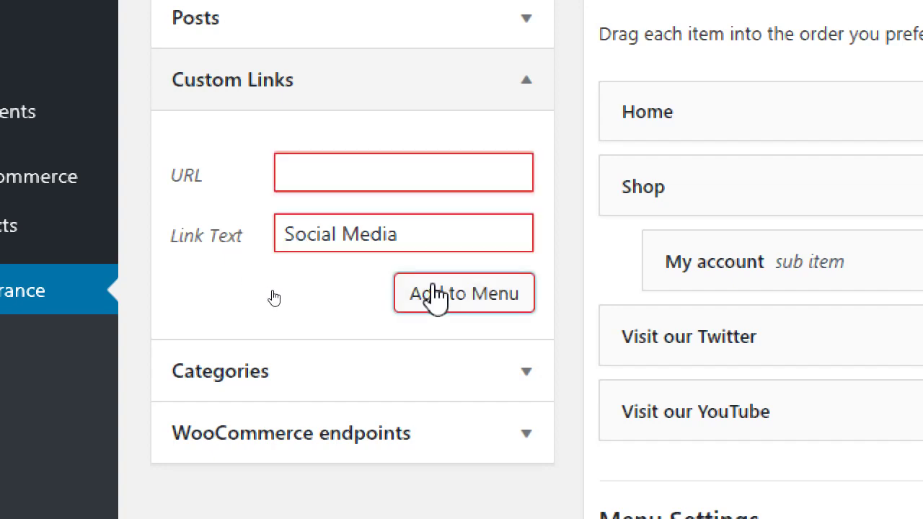
left_click(344, 176)
type("h")
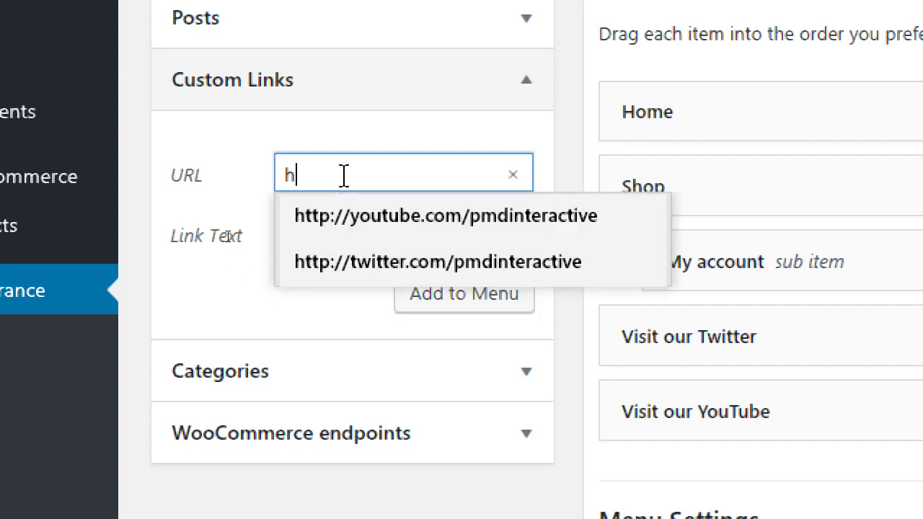
type("ttp:/.")
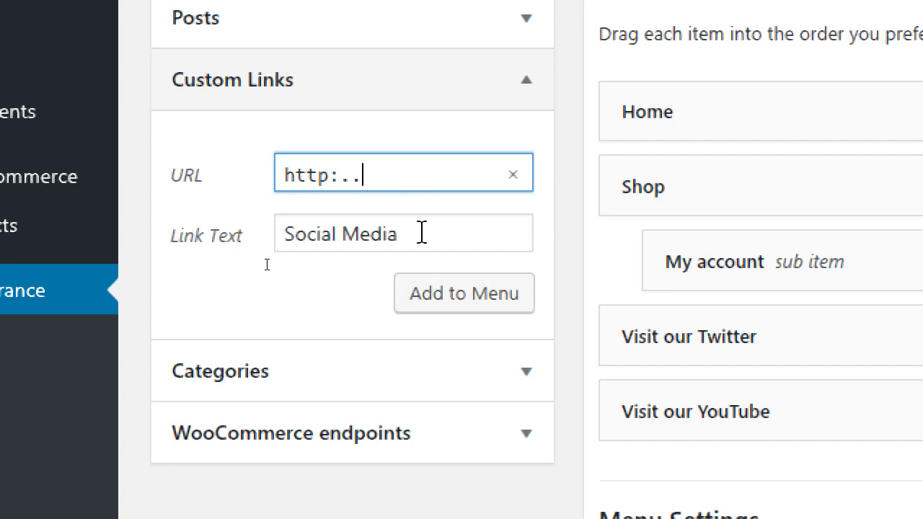
key("BackSpace")
key("BackSpace")
type("//")
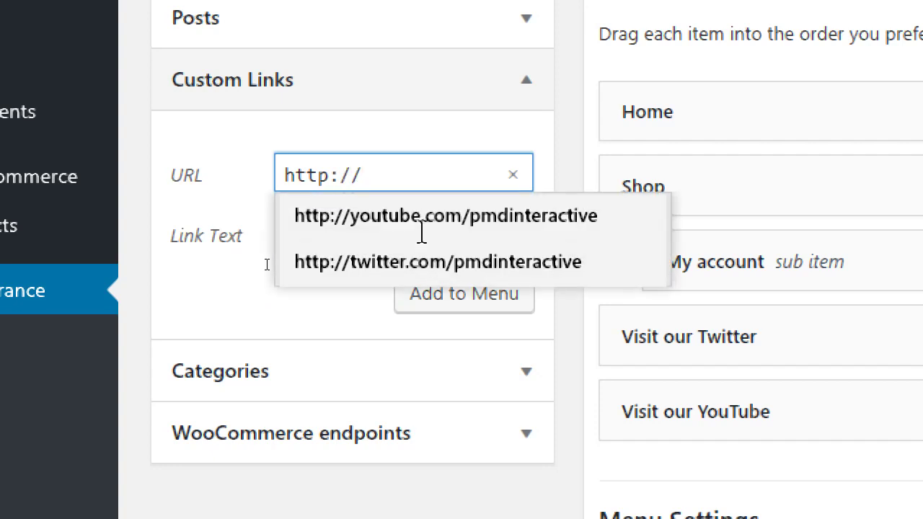
left_click(567, 162)
left_click(513, 303)
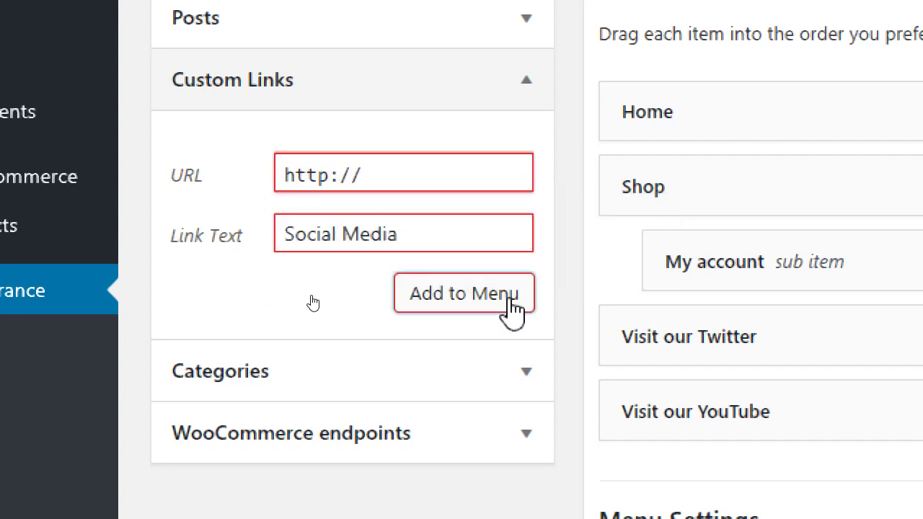
Replace the custom link's URL with "#" and add the Social Media link to the menu
left_click(441, 177)
double_click(441, 178)
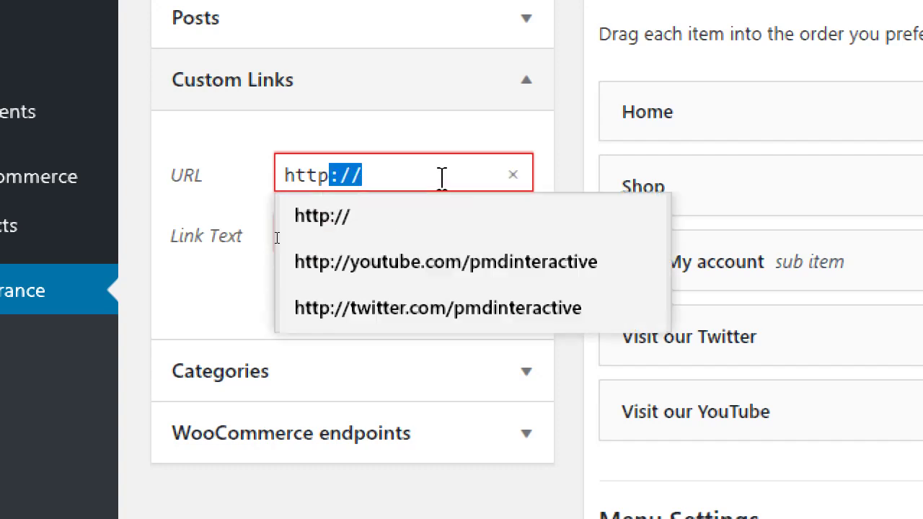
key("BackSpace")
key("BackSpace")
key("BackSpace")
key("BackSpace")
key("BackSpace")
type("#")
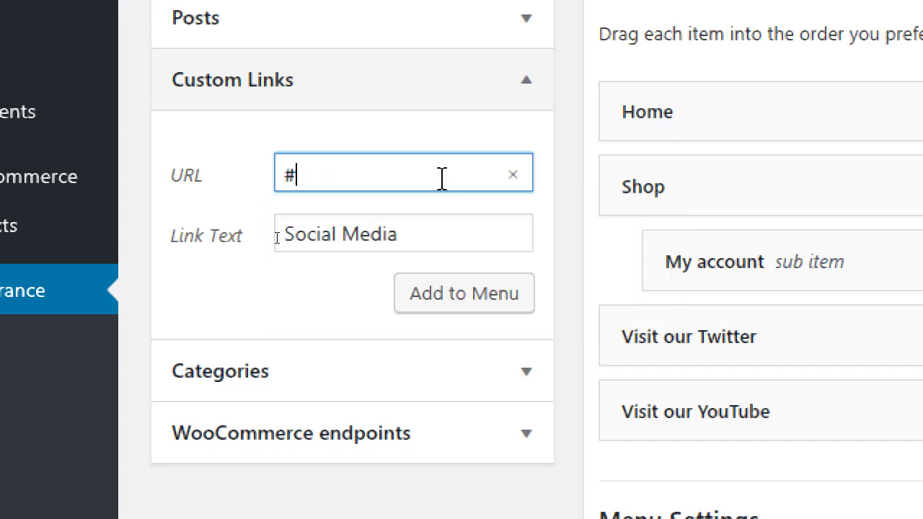
left_click(498, 299)
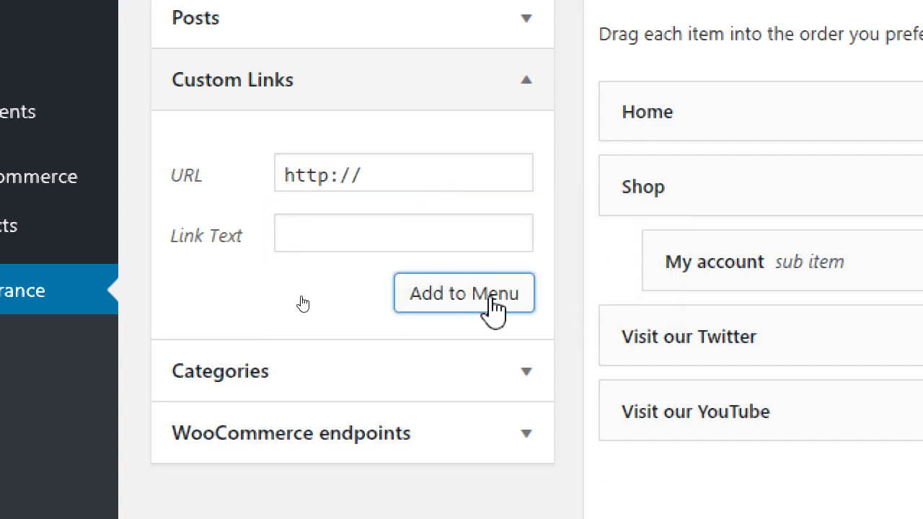
Fill in the custom link form again with the URL "#" and the link text "Social Media"
left_click(165, 169)
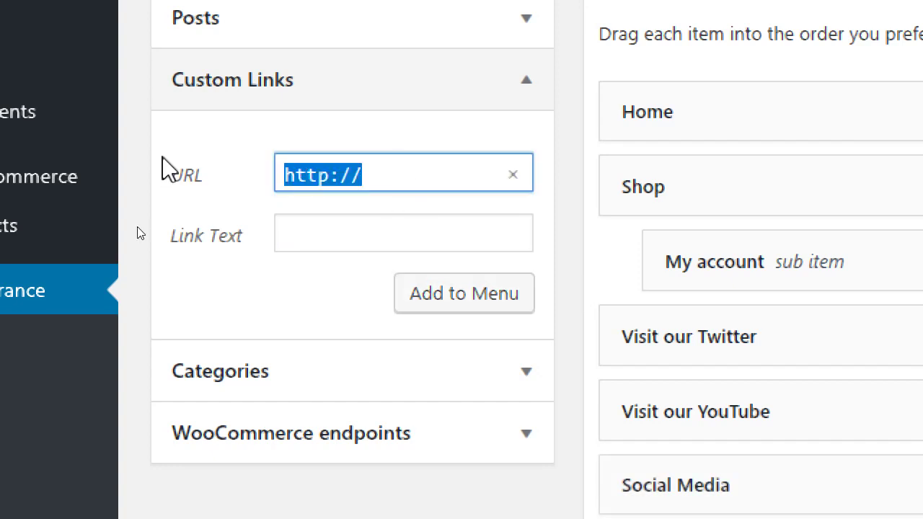
type("#")
key("Tab")
type("So")
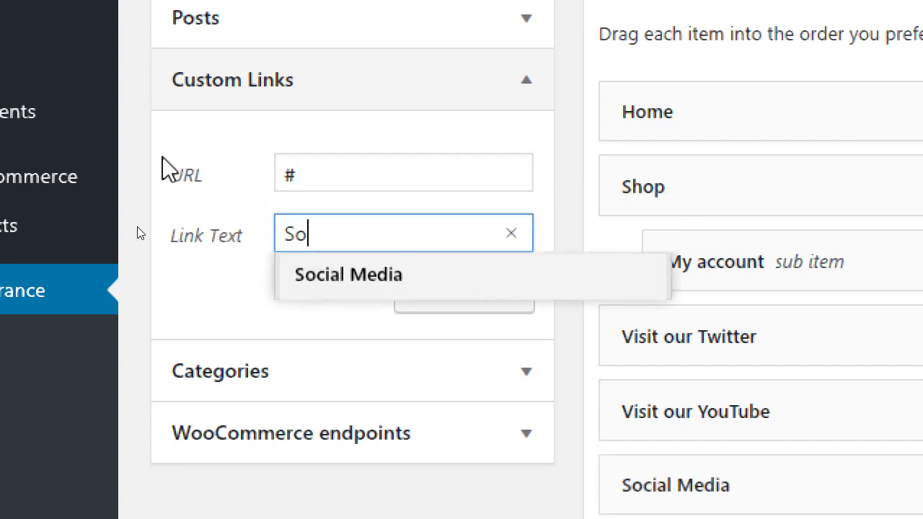
type("cial Media")
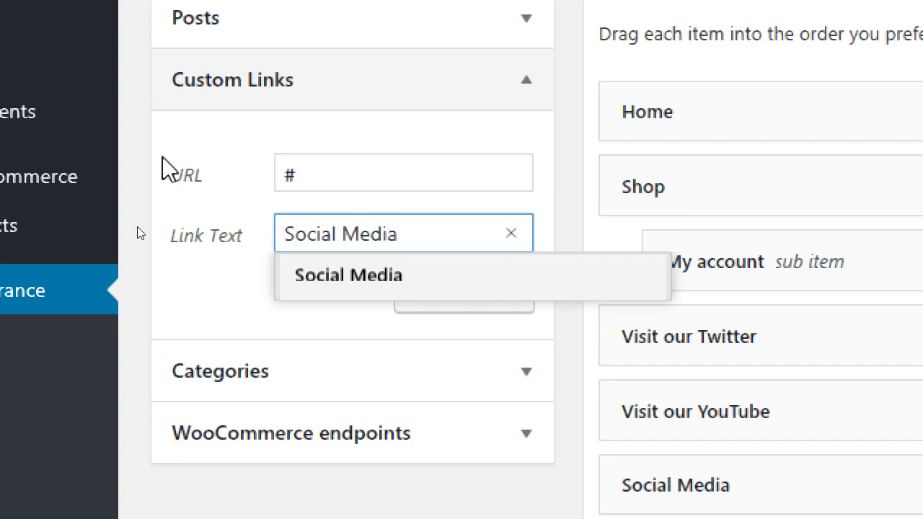
left_click(561, 173)
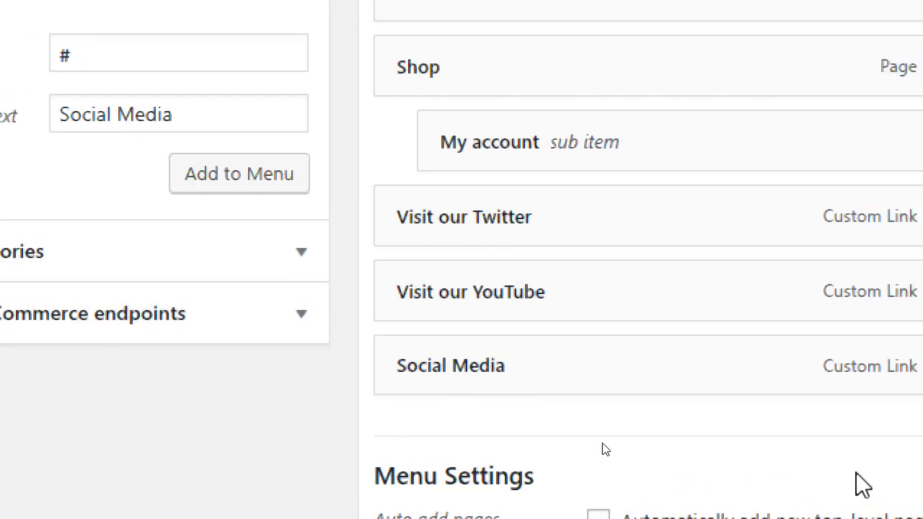
Nest the Visit our Twitter and Visit our YouTube items as sub items under Social Media
left_click_drag(509, 221, 573, 357)
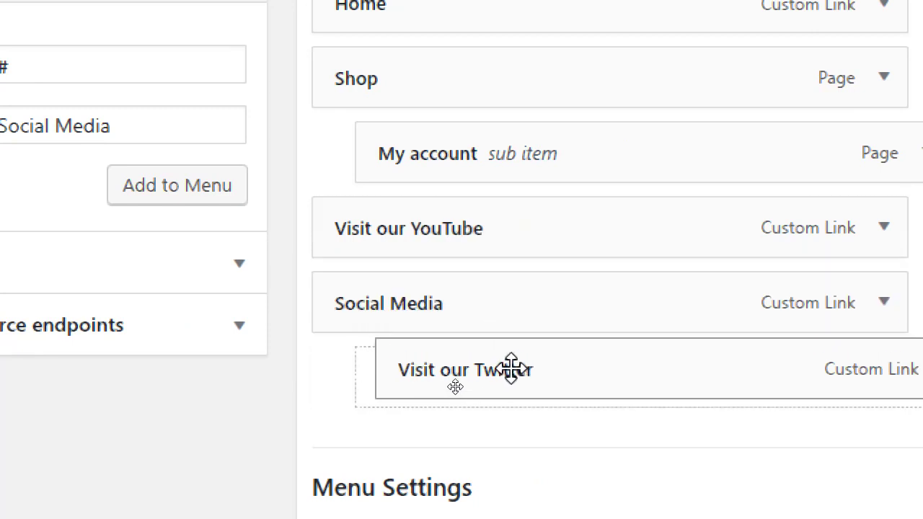
left_click_drag(511, 369, 511, 367)
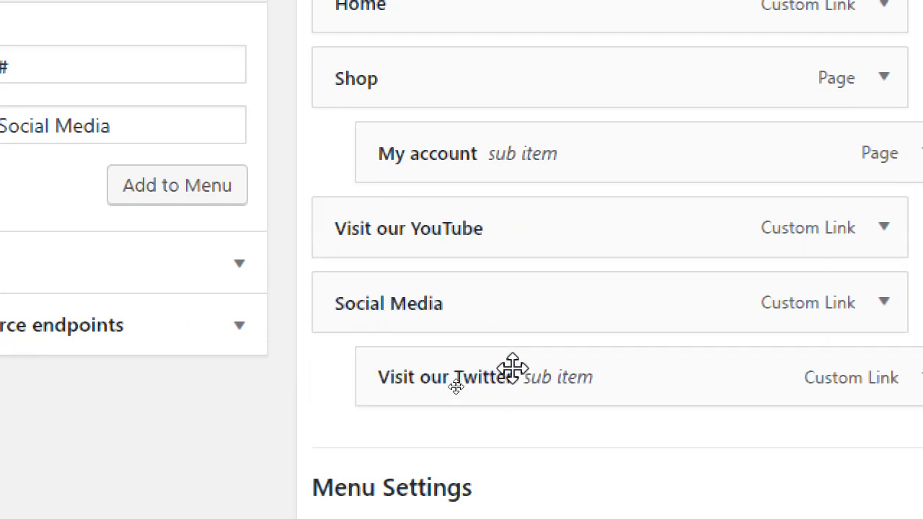
left_click_drag(412, 231, 465, 376)
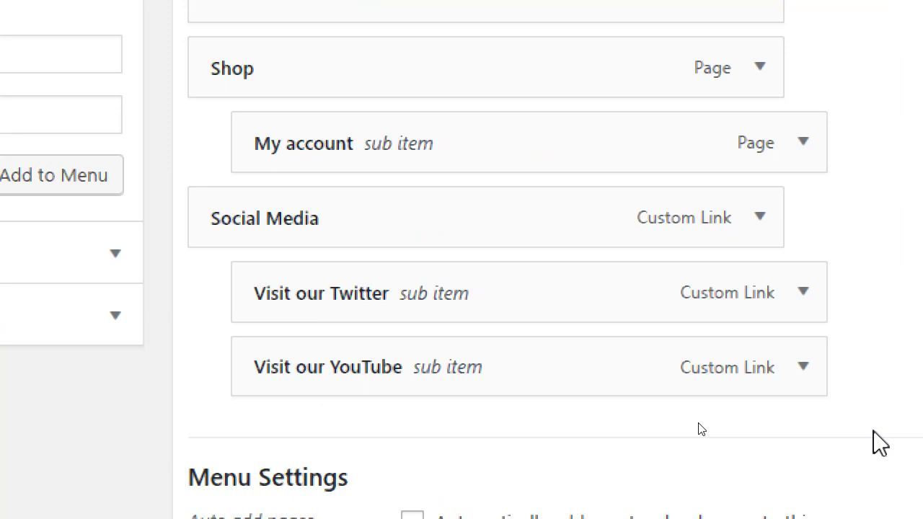
Nest Visit our YouTube, My account, Shop and Home each one level deeper below Visit our Twitter as a staircase
left_click_drag(336, 365, 373, 367)
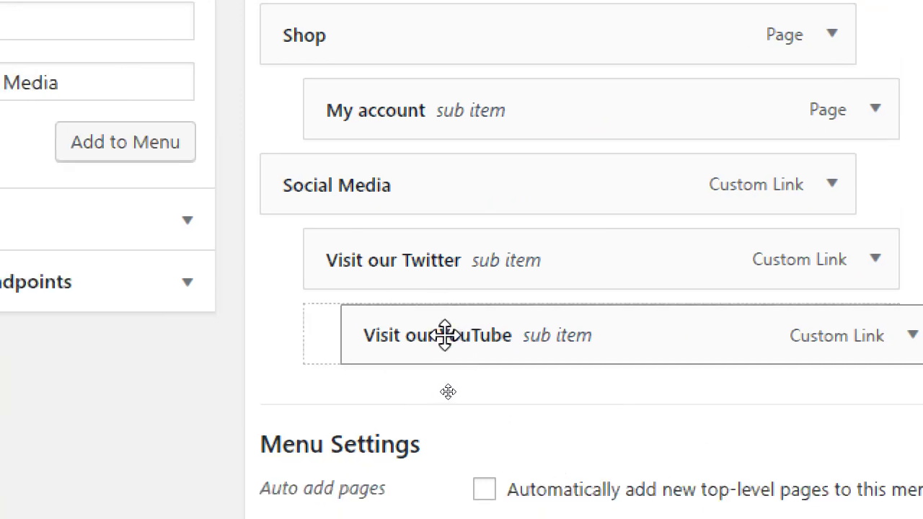
left_click_drag(445, 335, 450, 335)
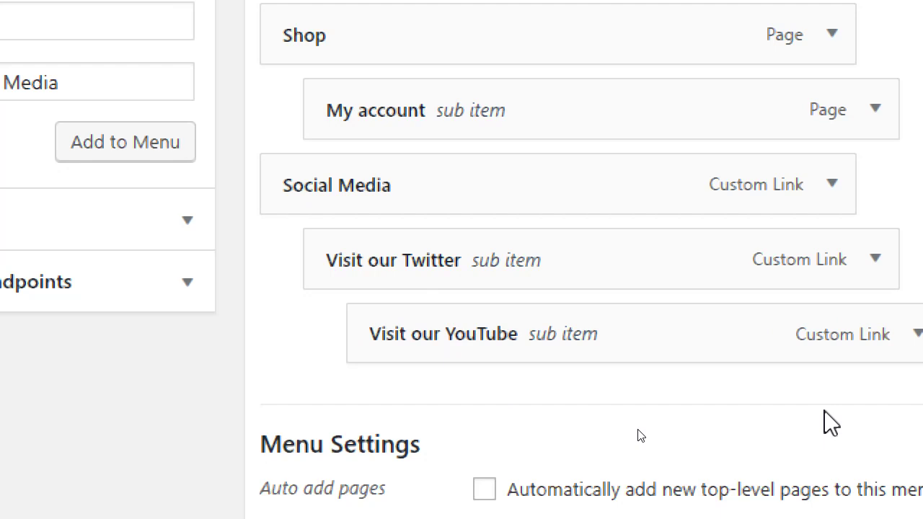
left_click_drag(443, 111, 562, 354)
left_click_drag(443, 50, 634, 365)
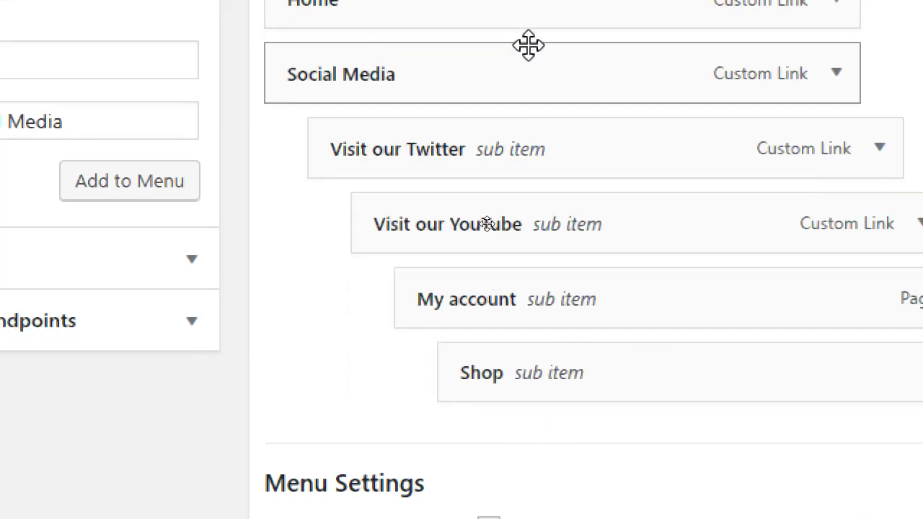
left_click_drag(473, 7, 724, 370)
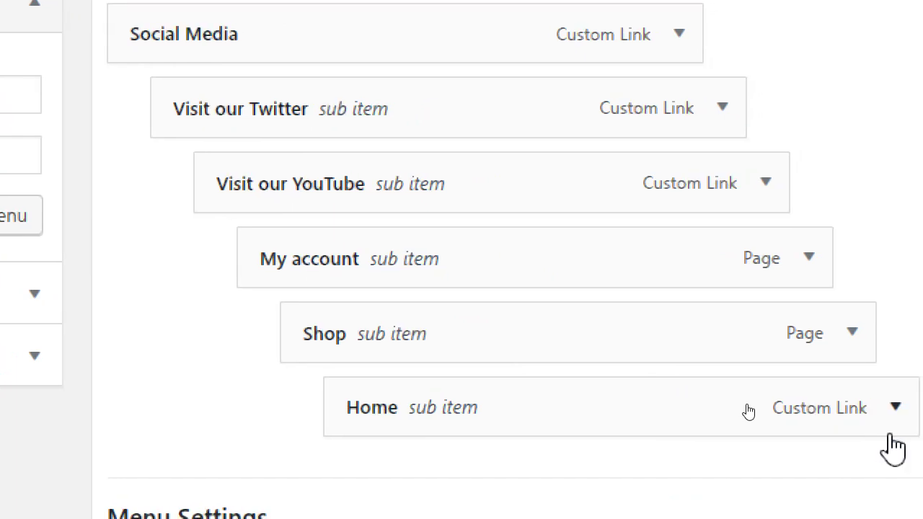
Move Home and Shop back to the top level, My account under Shop, and Visit our YouTube directly under Social Media
left_click_drag(349, 385, 270, 73)
left_click_drag(385, 410, 236, 115)
mouse_move(245, 160)
left_mouse_down()
mouse_move(233, 138)
mouse_move(239, 160)
left_mouse_up()
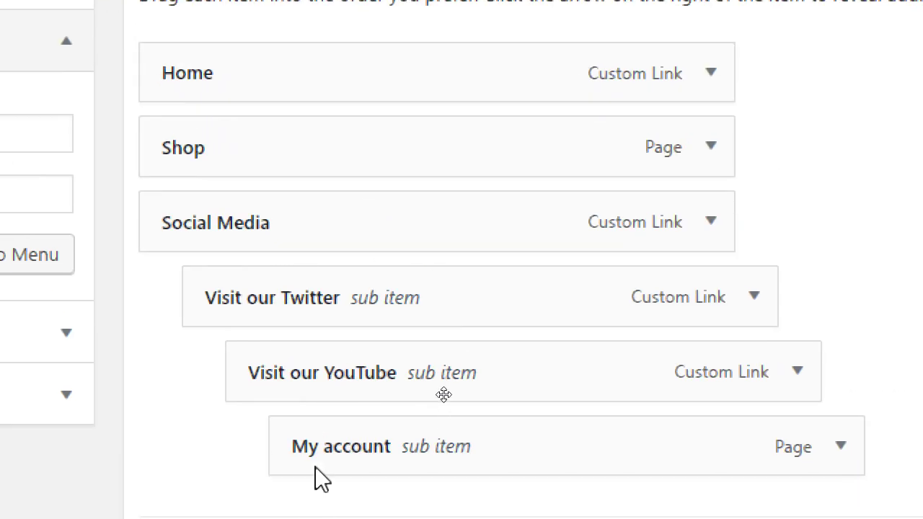
left_click_drag(332, 496, 234, 189)
left_click_drag(298, 437, 260, 437)
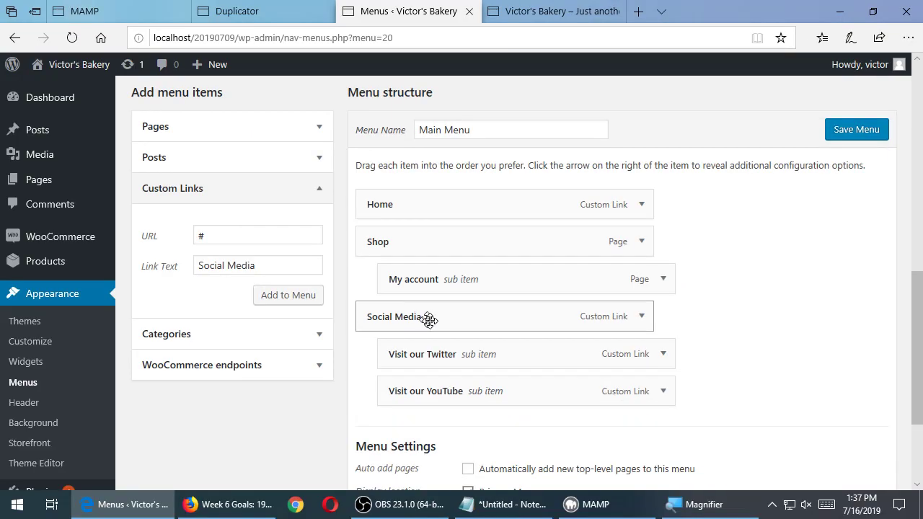
Save the Main Menu, reload the live site to check the Social Media and Shop submenus, and close that tab
left_click(831, 129)
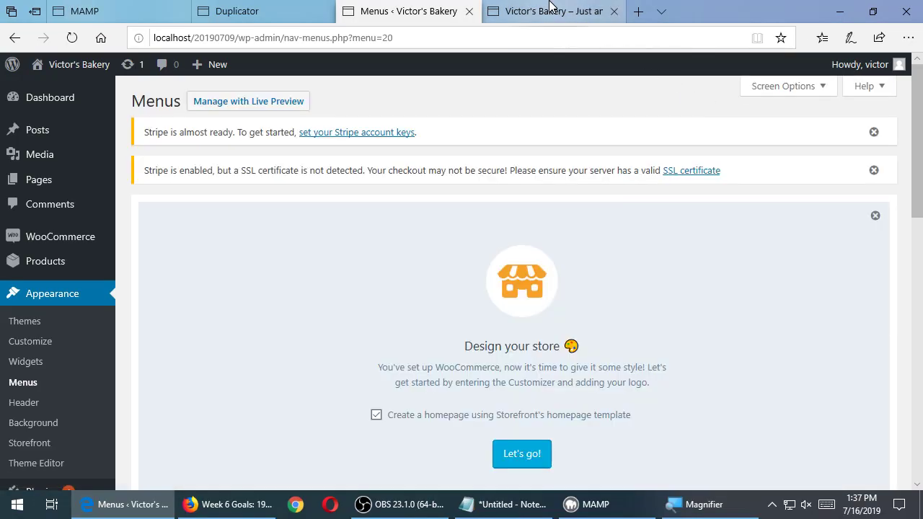
left_click(540, 12)
left_click(72, 37)
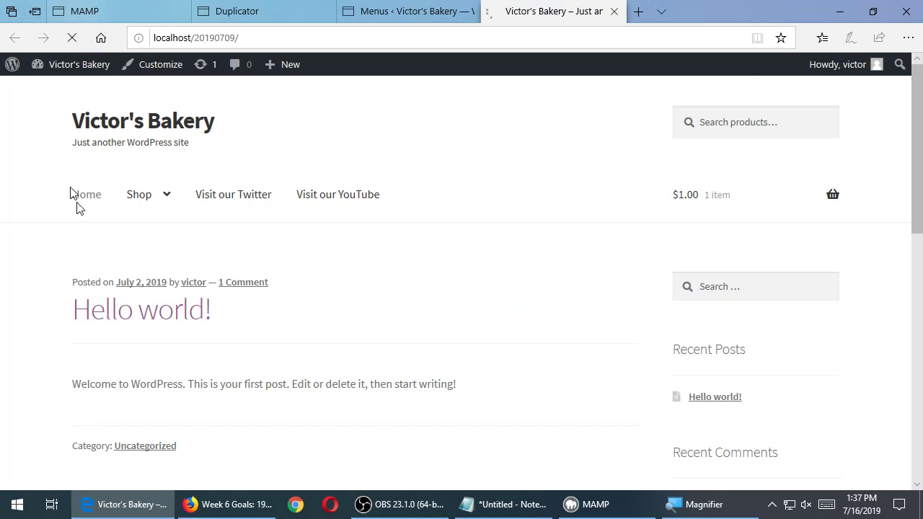
mouse_move(258, 210)
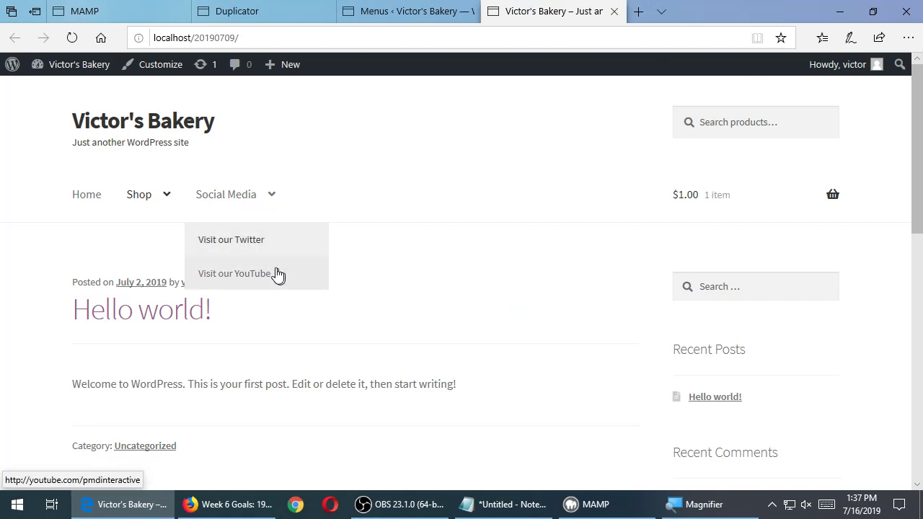
mouse_move(167, 200)
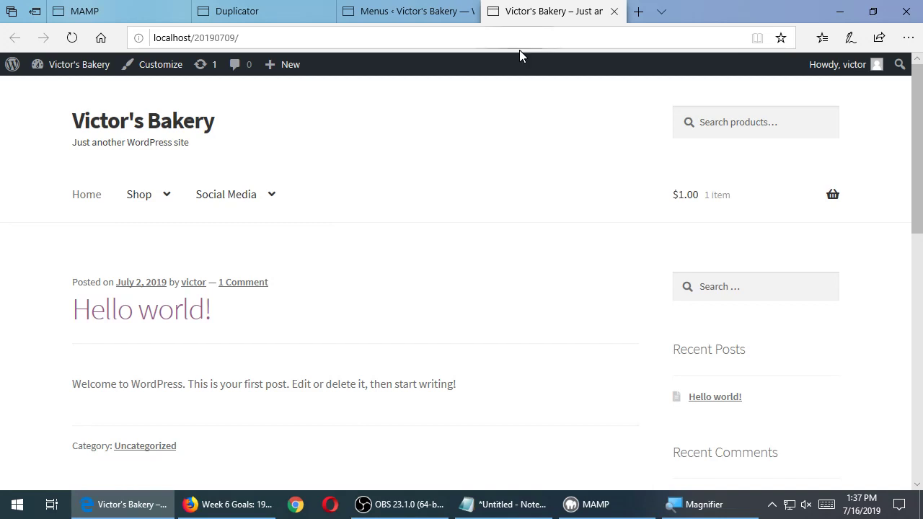
middle_click(521, 9)
Enable the Product categories box in the menu page's screen options and collapse the options
scroll(432, 281, "down", 2)
scroll(432, 280, "down", 5)
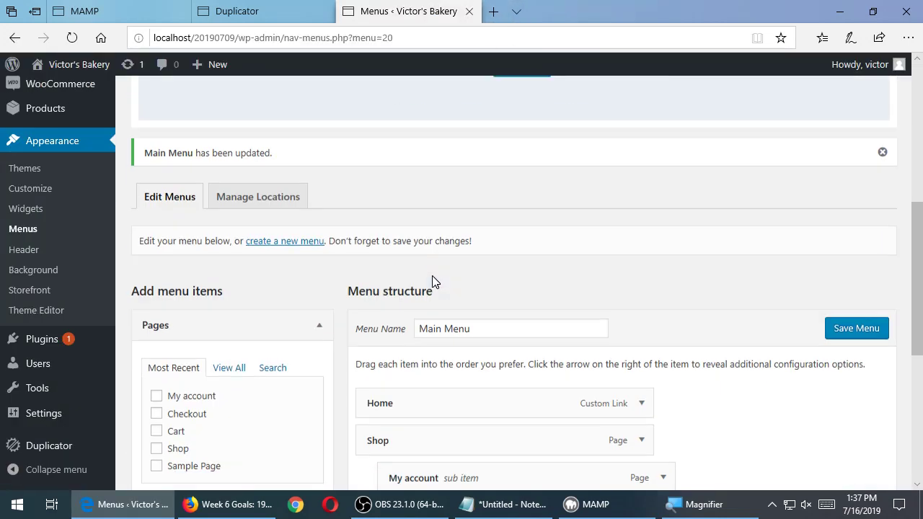
scroll(432, 280, "down", 1)
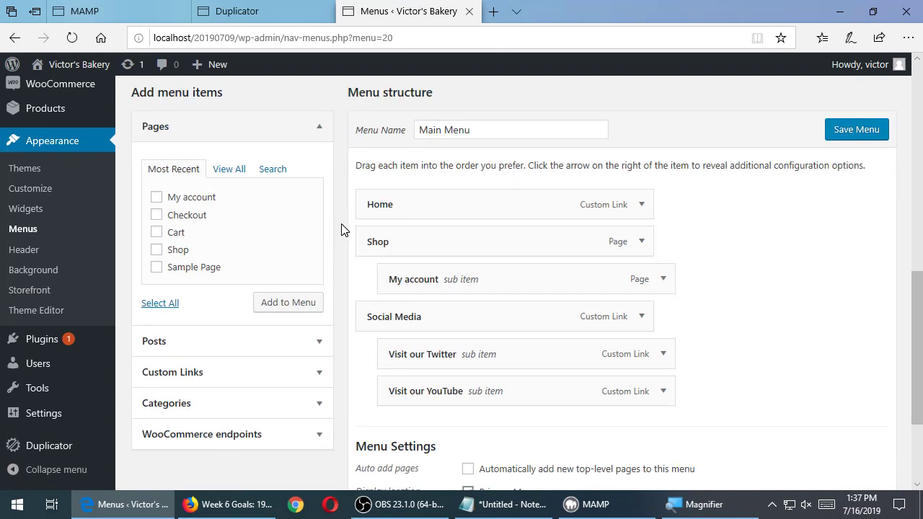
scroll(342, 230, "down", 2)
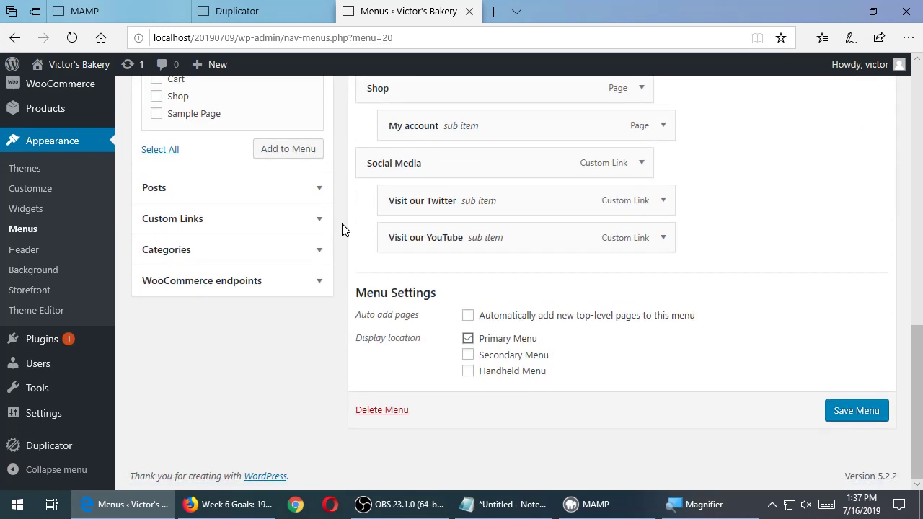
scroll(343, 229, "up", 10)
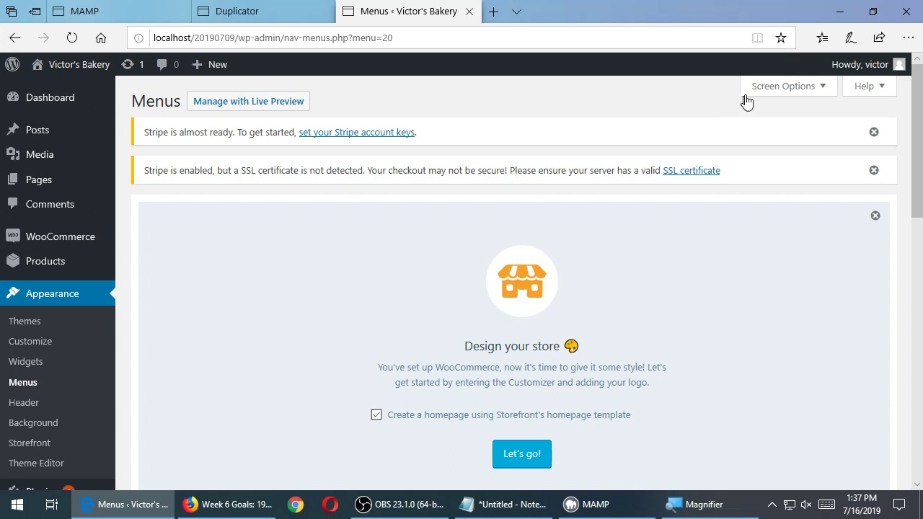
left_click(757, 86)
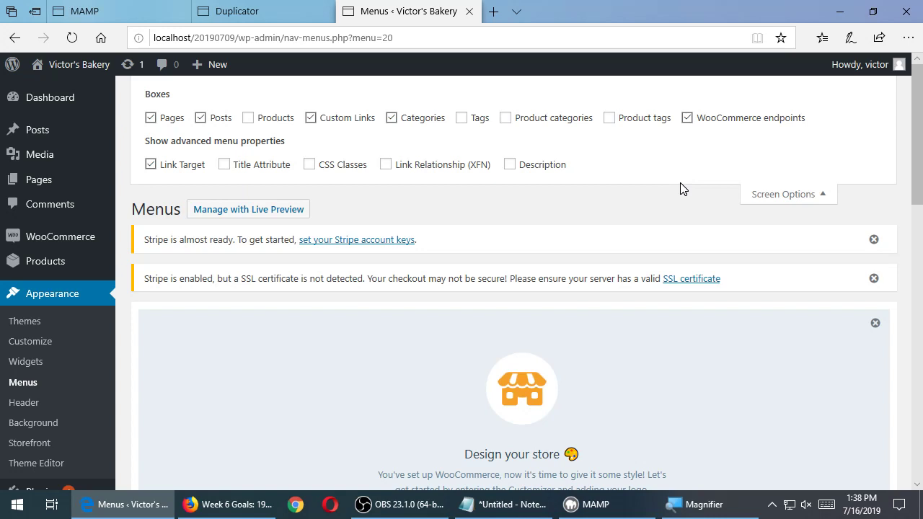
left_click(518, 120)
left_click(745, 198)
Examine the entries in the Categories and Product categories boxes, and collapse Product categories again
scroll(403, 300, "down", 10)
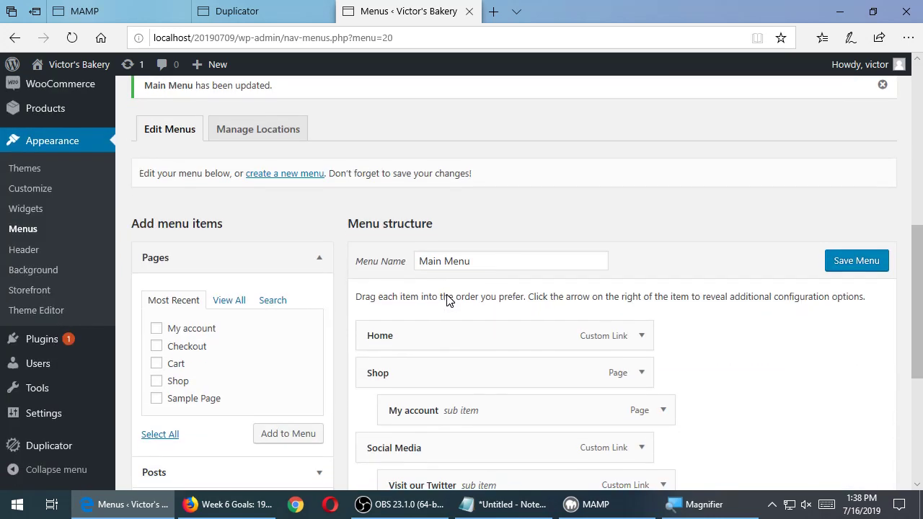
scroll(447, 300, "down", 1)
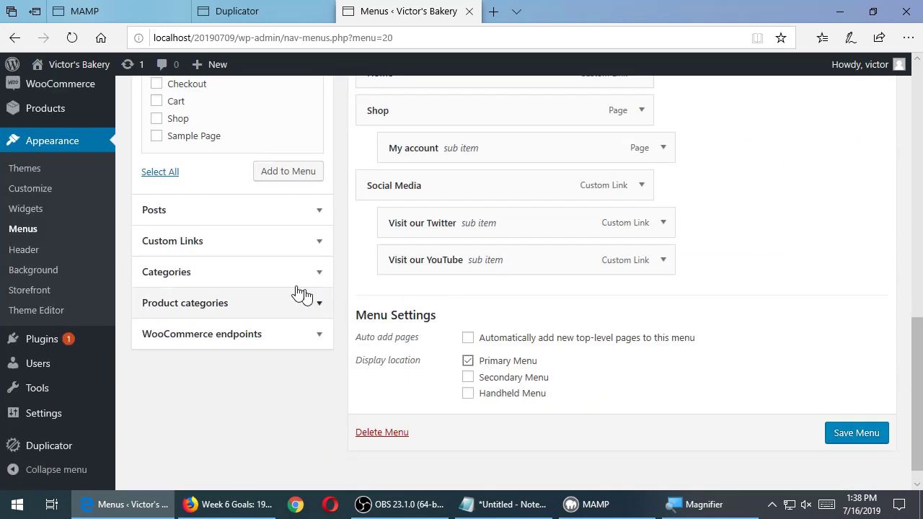
left_click(211, 274)
scroll(215, 277, "up", 1)
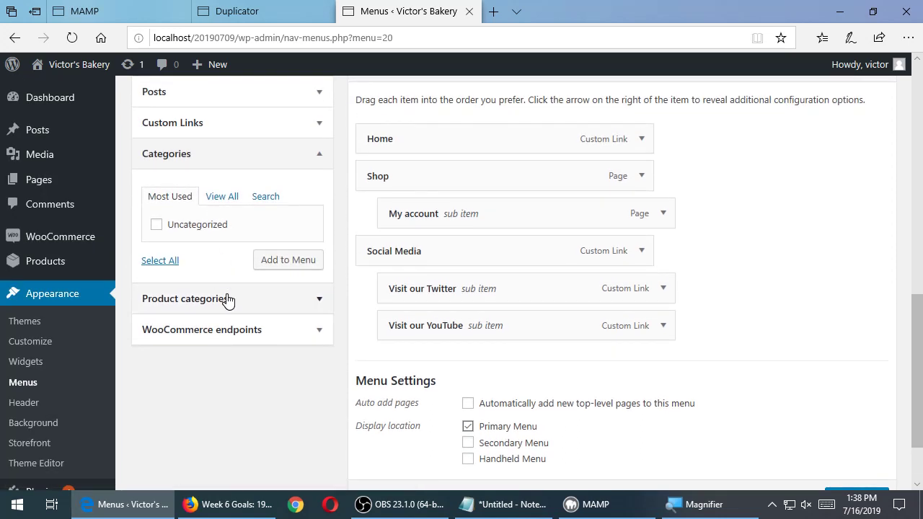
left_click(226, 299)
left_click(218, 189)
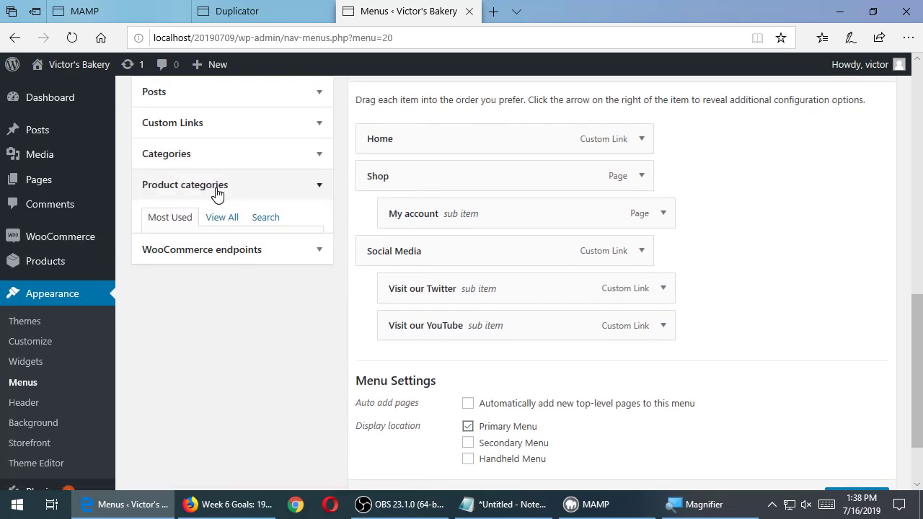
Review the boxes and advanced properties offered in the menu page's screen options, and collapse the options again
scroll(267, 362, "up", 5)
scroll(266, 362, "up", 5)
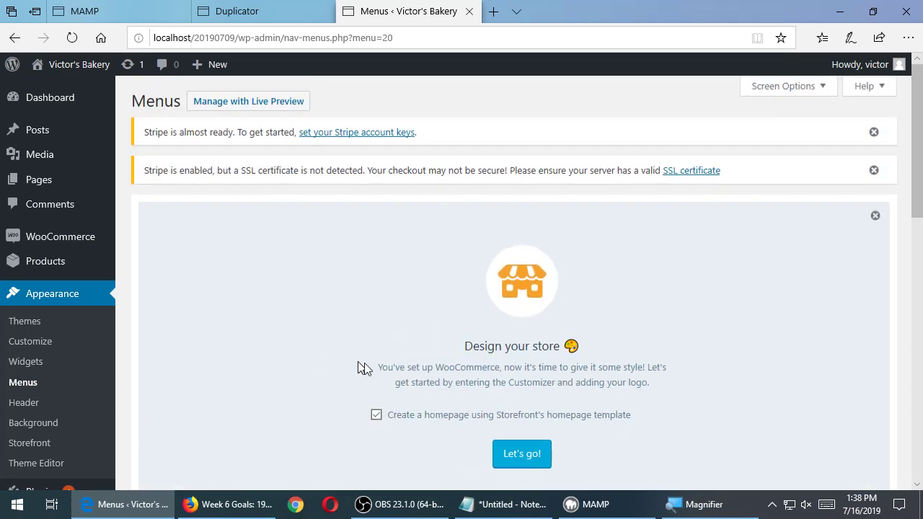
left_click(803, 88)
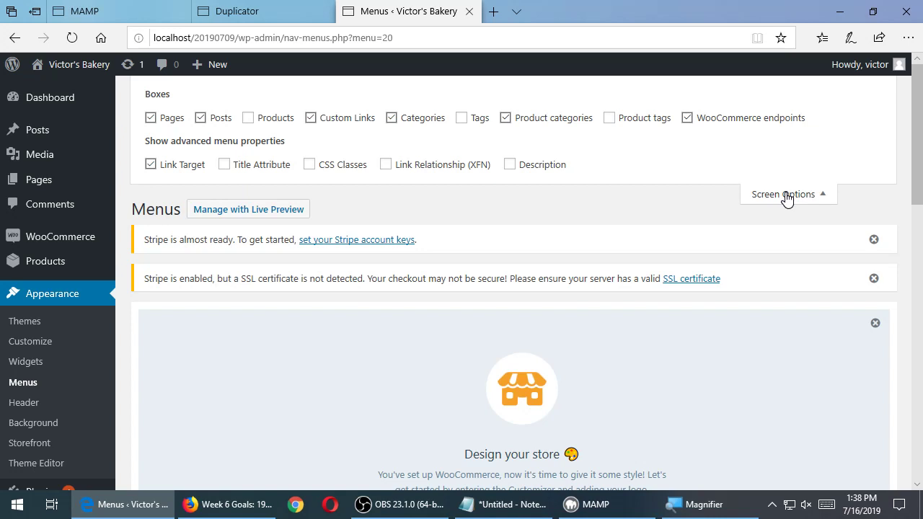
left_click(786, 199)
scroll(786, 199, "down", 9)
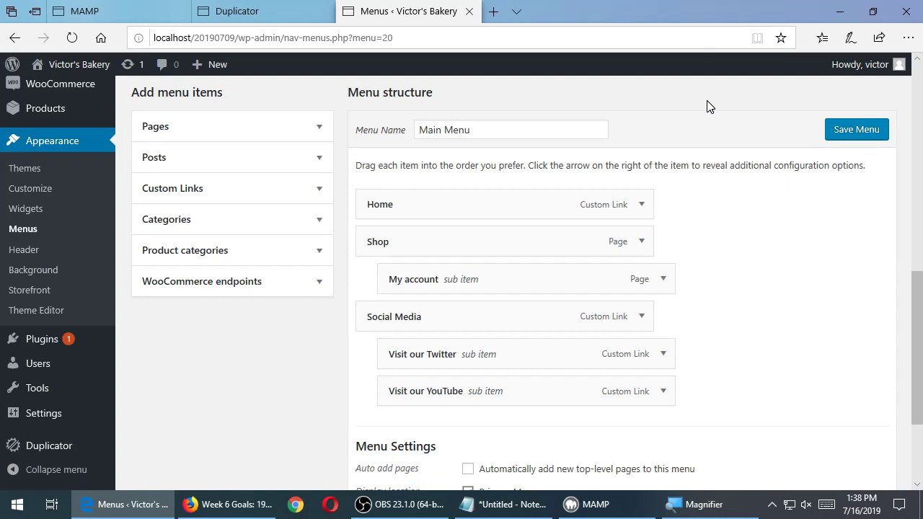
scroll(708, 102, "down", 1)
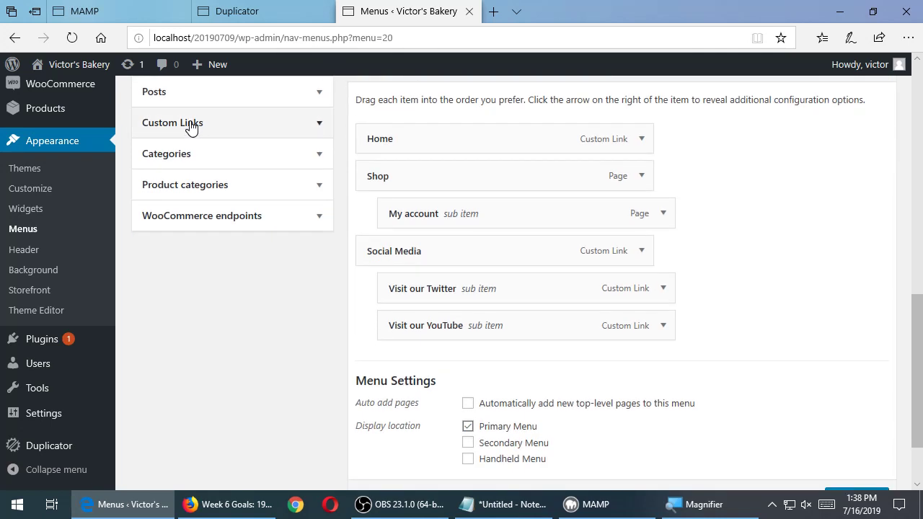
scroll(184, 128, "up", 1)
Open the live bakery site in a new tab, check its header menu, and return to the Menus page
mouse_move(40, 106)
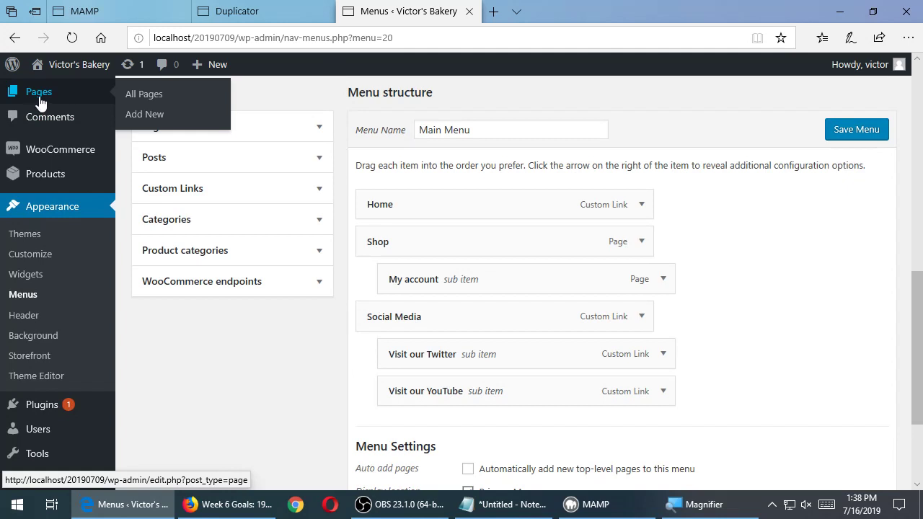
middle_click(48, 89)
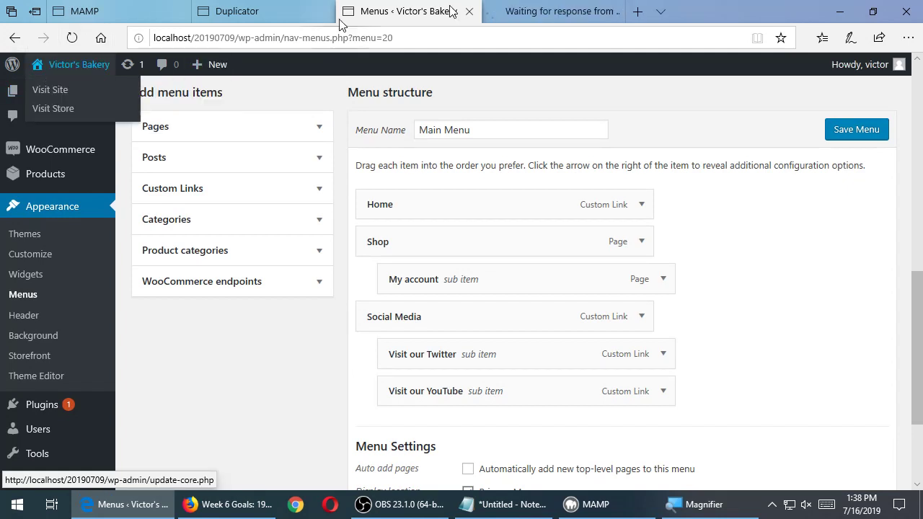
left_click(569, 9)
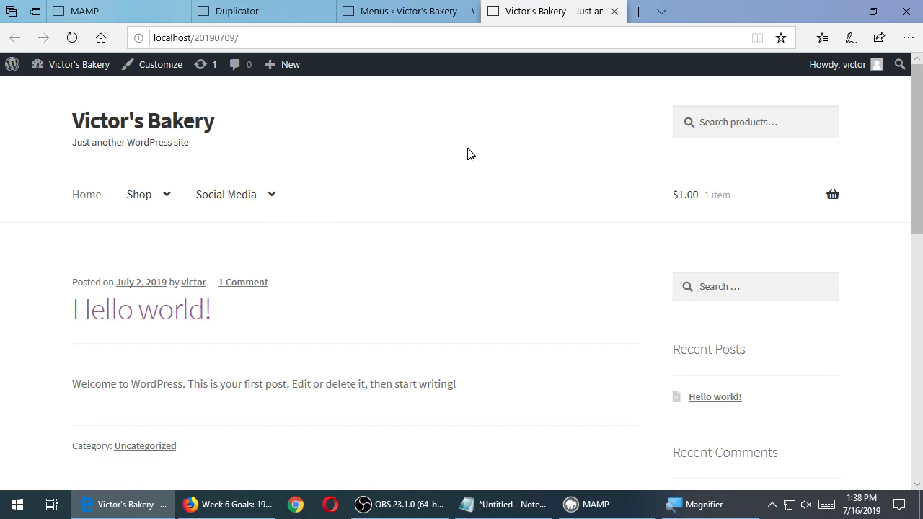
left_click(429, 11)
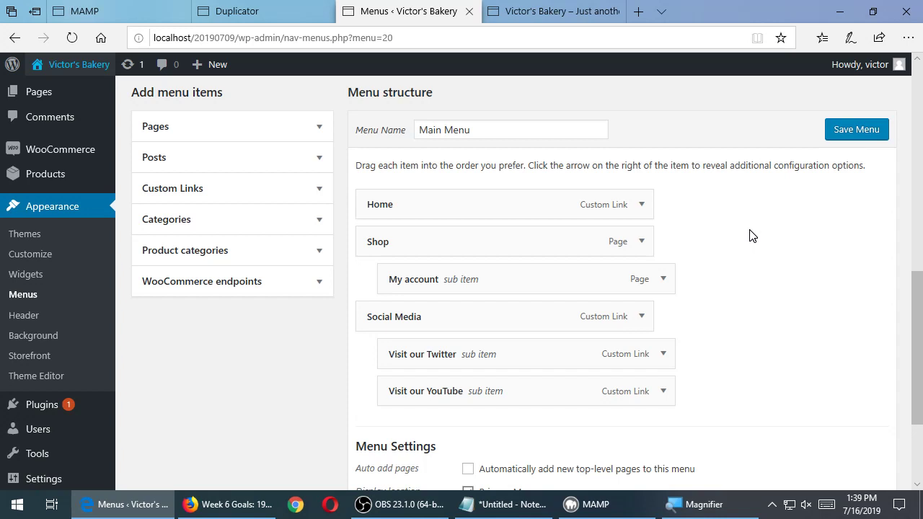
Try the setting that automatically adds new top-level pages to the Main Menu, and disable it again
scroll(761, 278, "down", 1)
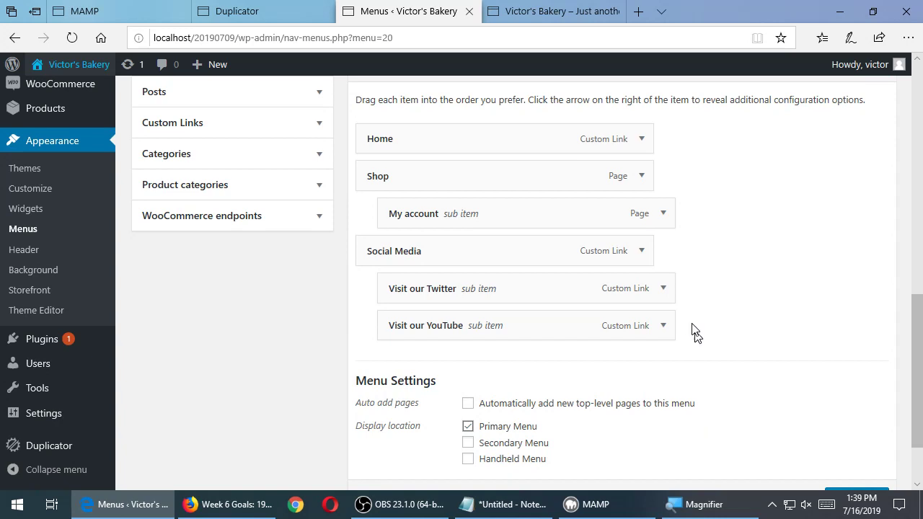
left_click(686, 416)
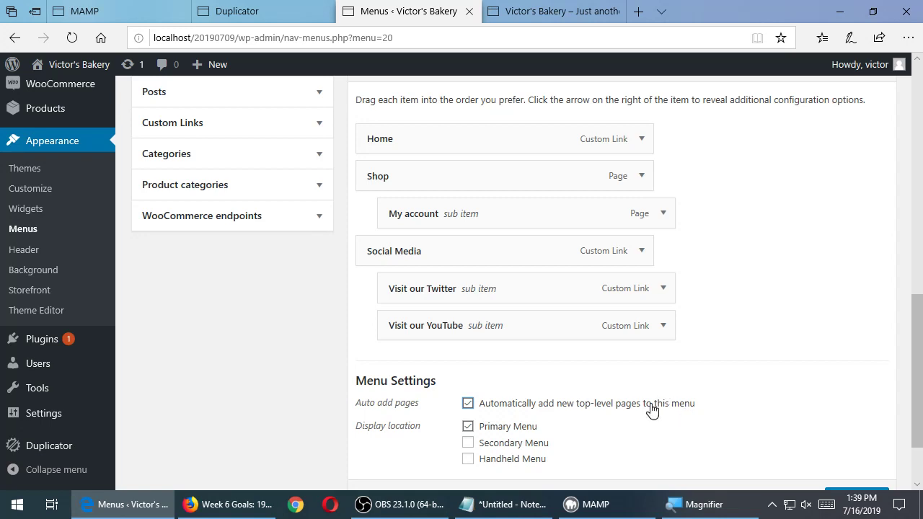
left_click(652, 405)
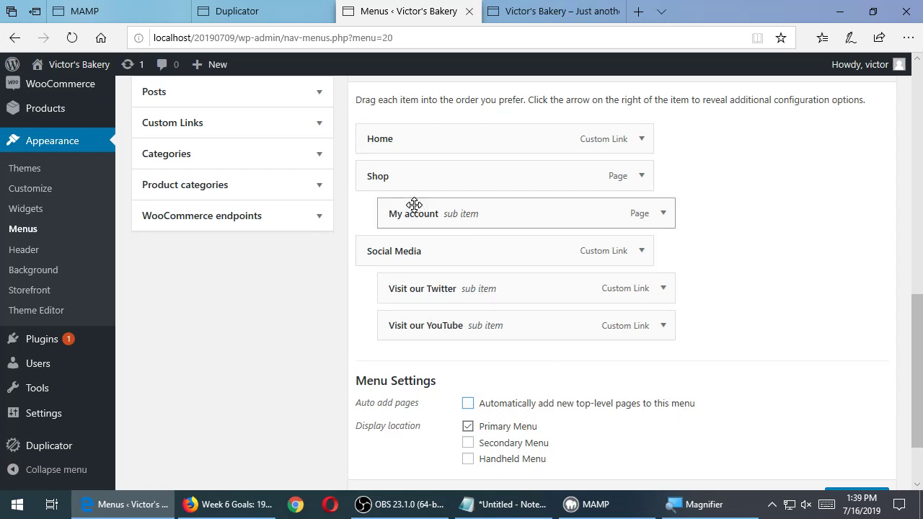
Save the Main Menu with Primary Menu as its display location
scroll(748, 354, "up", 5)
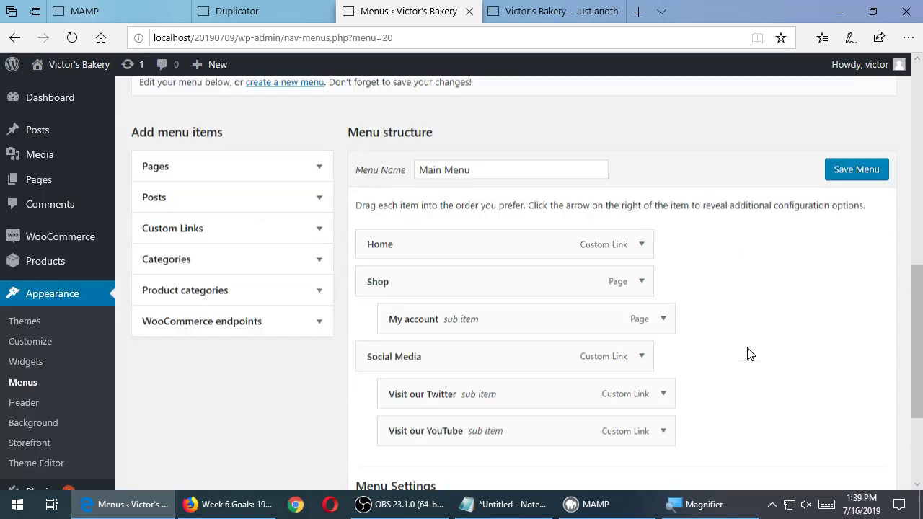
scroll(747, 353, "down", 3)
left_click_drag(571, 346, 535, 346)
scroll(692, 382, "down", 3)
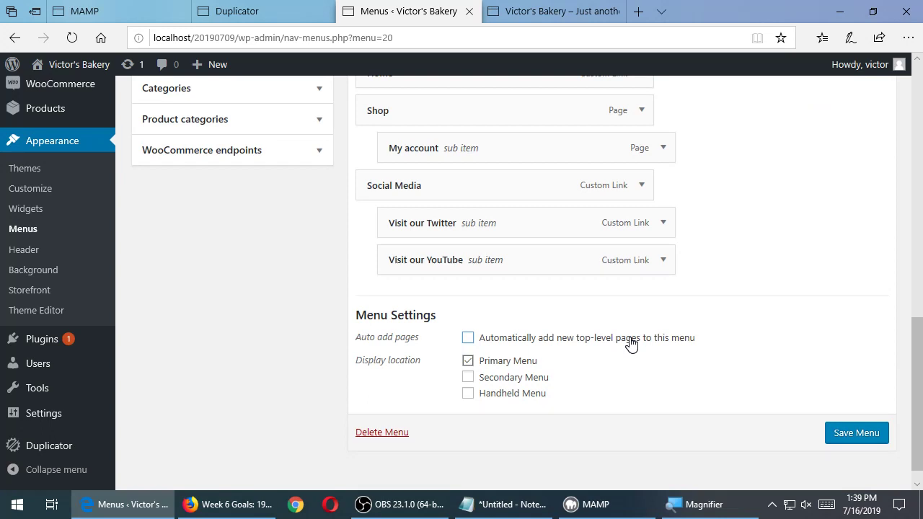
left_click(833, 434)
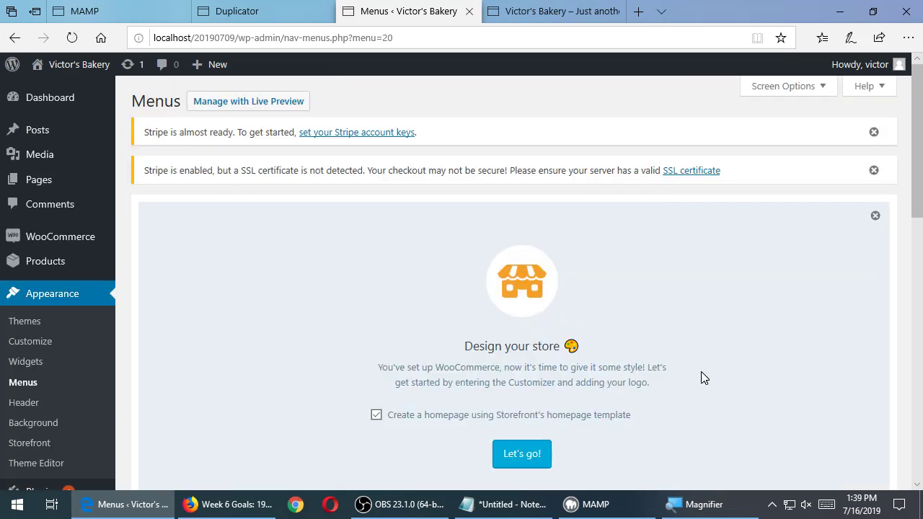
scroll(702, 374, "down", 3)
scroll(703, 371, "up", 3)
Switch to Firefox, read the objectives on the Week 6 Goals page, and return to the WordPress admin in Edge
left_click(227, 504)
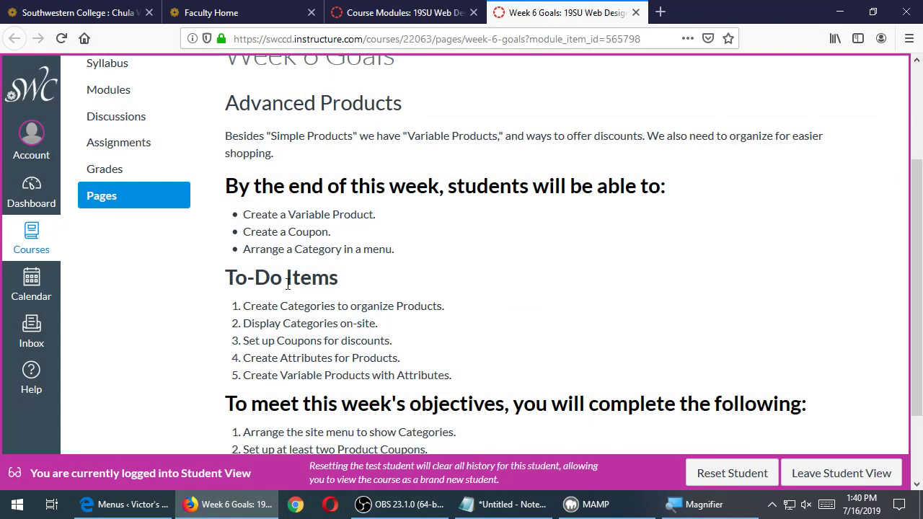
left_click_drag(268, 217, 372, 209)
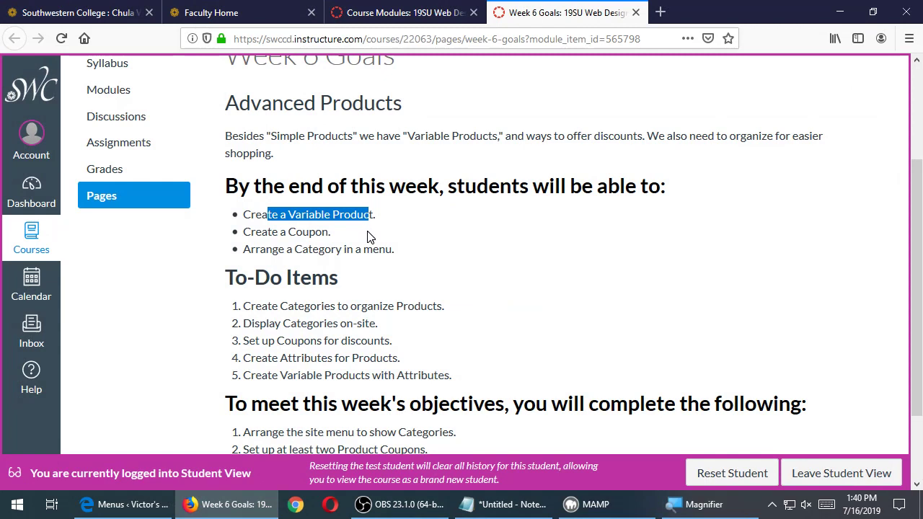
left_click(371, 237)
left_click_drag(268, 246, 416, 250)
left_click(364, 266)
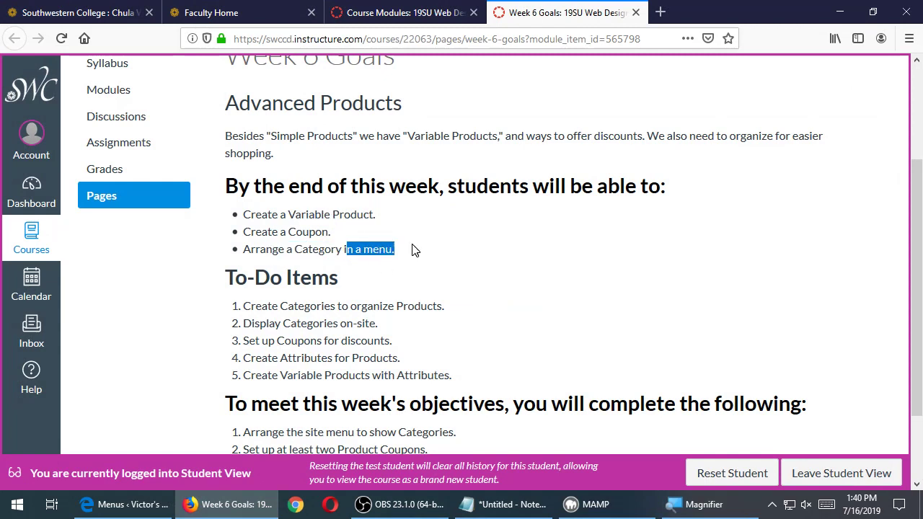
left_click(416, 250)
left_click_drag(295, 229, 646, 226)
left_click(647, 226)
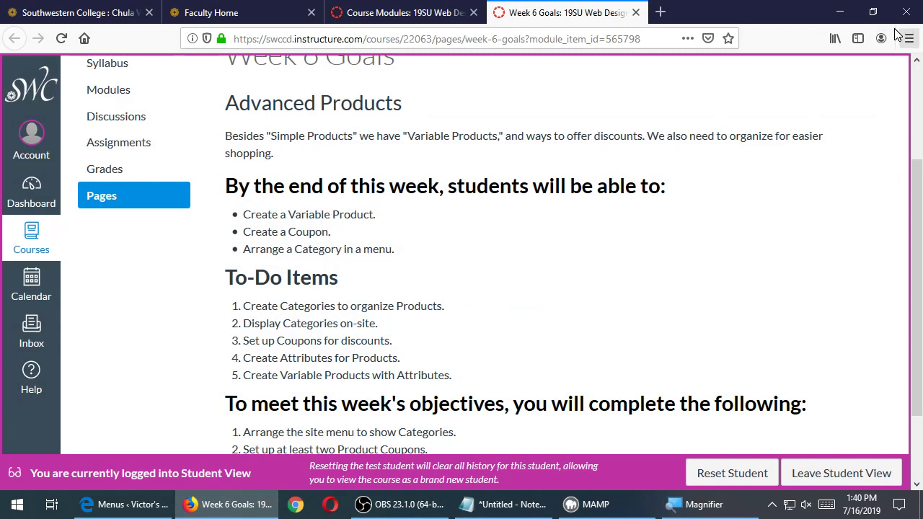
left_click(840, 12)
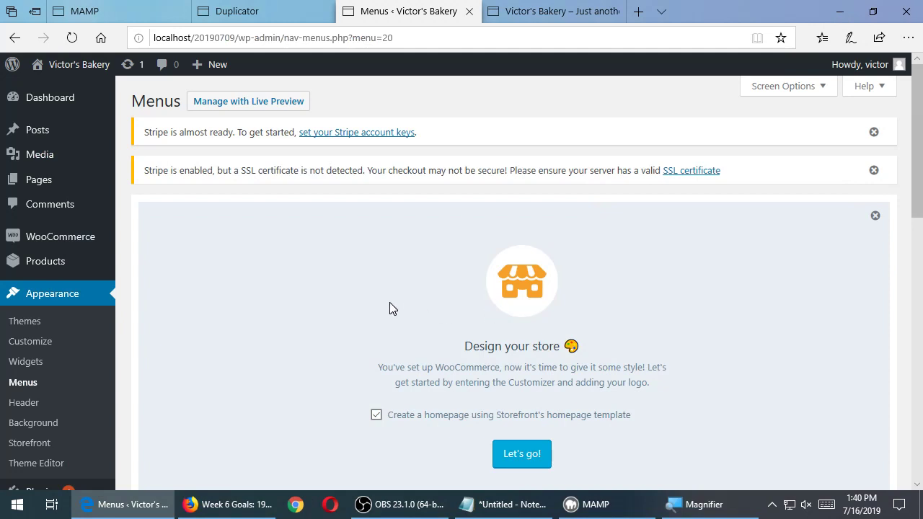
Open the WooCommerce Coupons page and go to its options for creating a coupon
scroll(384, 302, "down", 2)
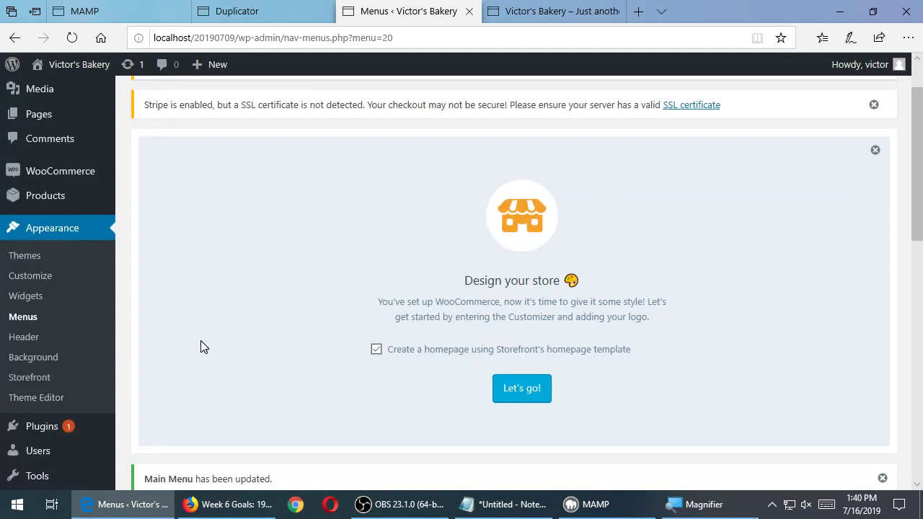
scroll(201, 338, "down", 1)
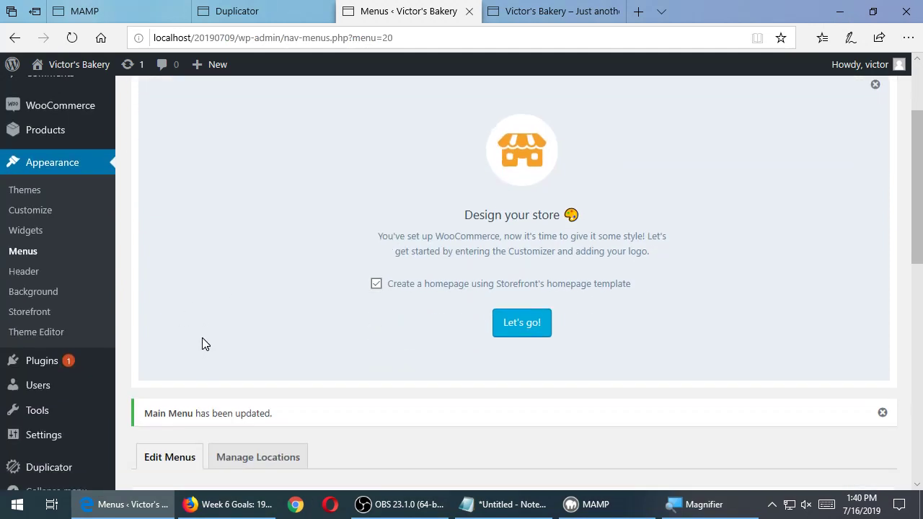
scroll(203, 337, "up", 1)
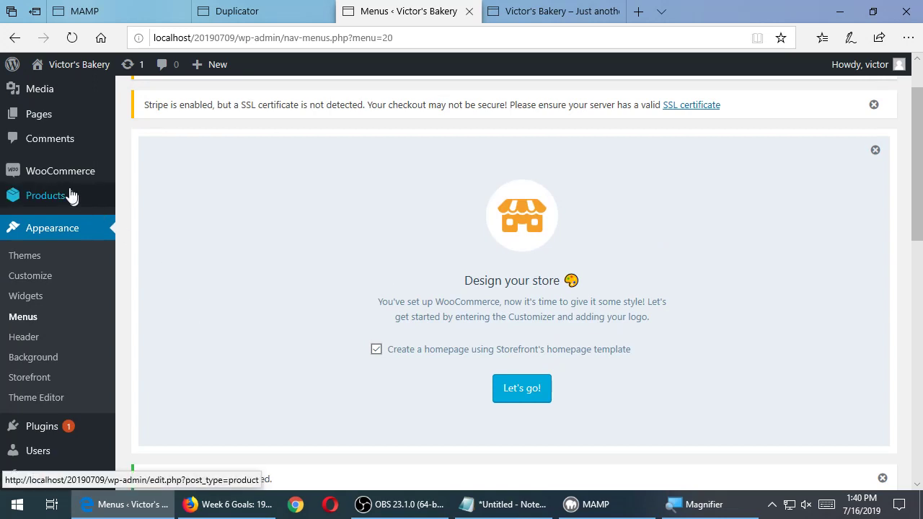
mouse_move(65, 177)
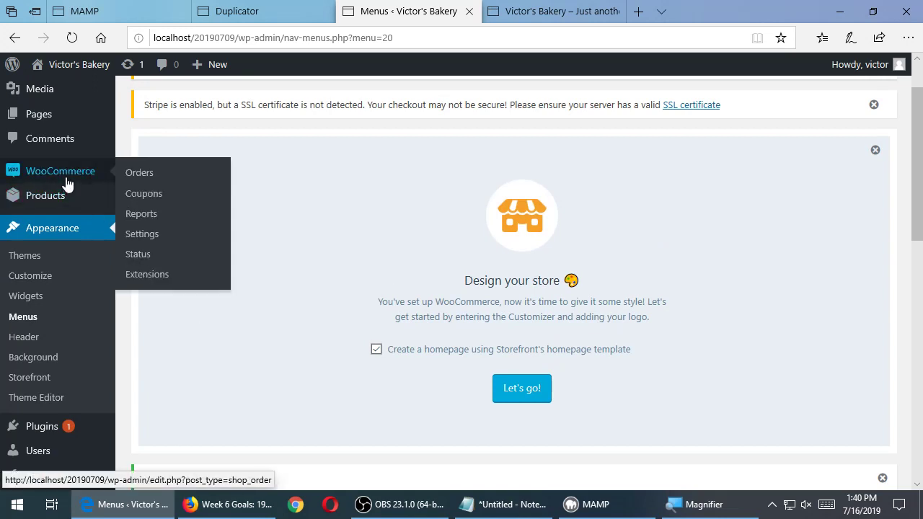
left_click(144, 195)
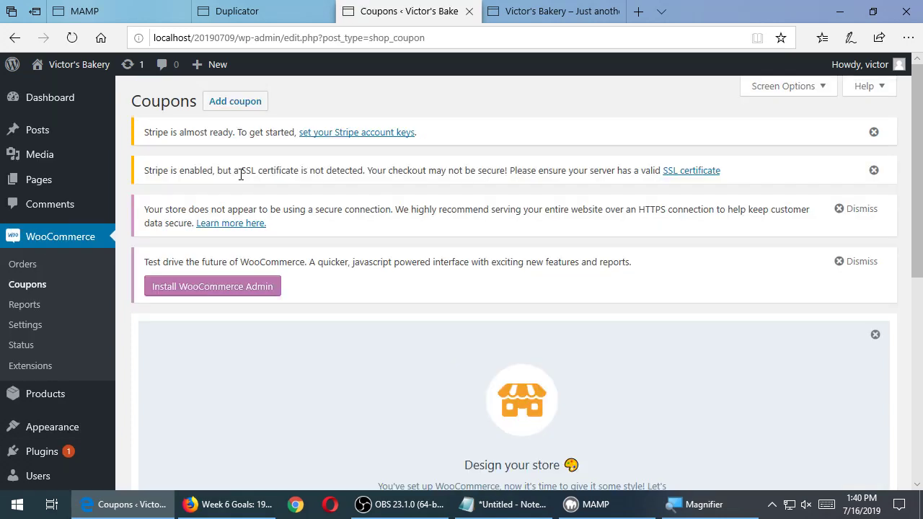
scroll(431, 218, "down", 6)
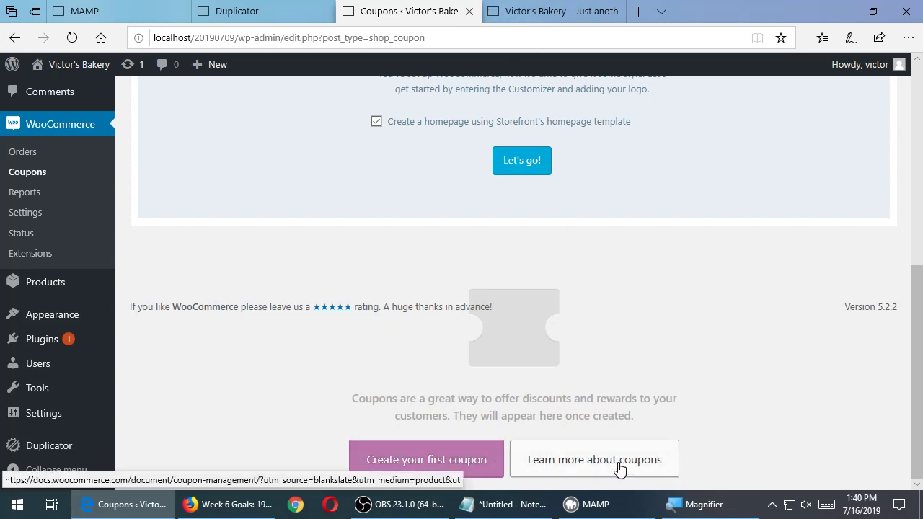
Switch to Firefox, recheck the Week 6 Goals, and view the coupon links on the Week 6 Toolkit page
left_click(566, 9)
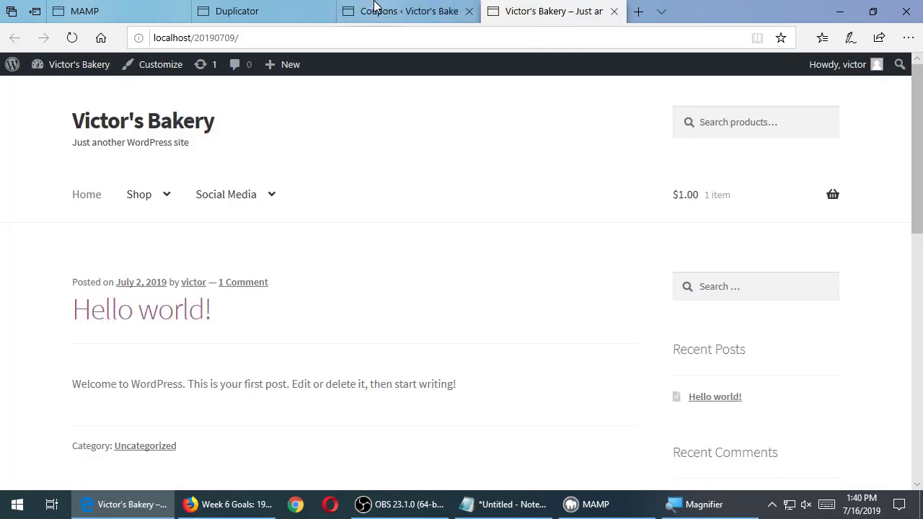
left_click(116, 504)
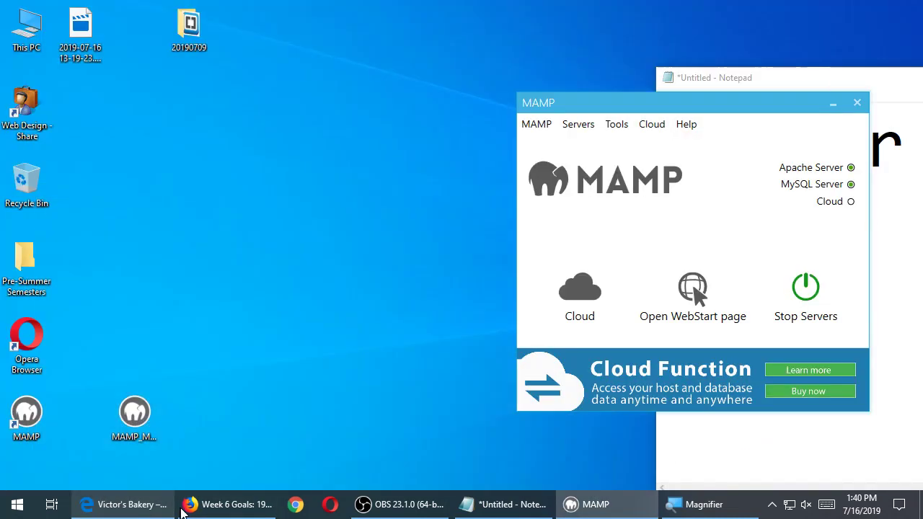
left_click(227, 505)
scroll(342, 283, "down", 2)
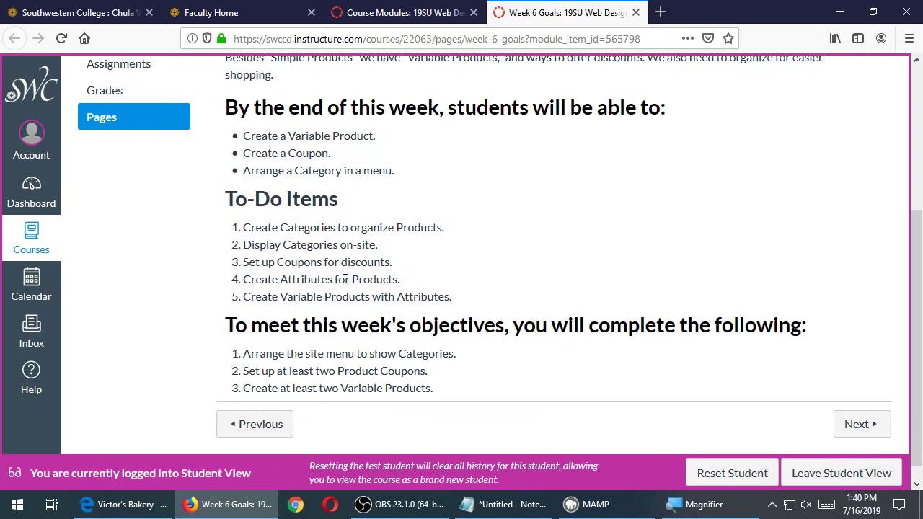
scroll(342, 283, "up", 4)
left_click(405, 16)
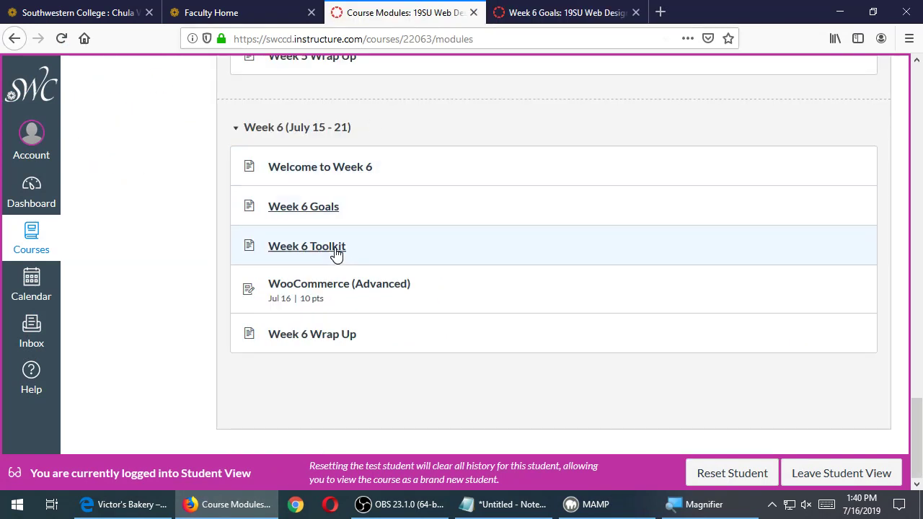
middle_click(330, 246)
left_click(497, 13)
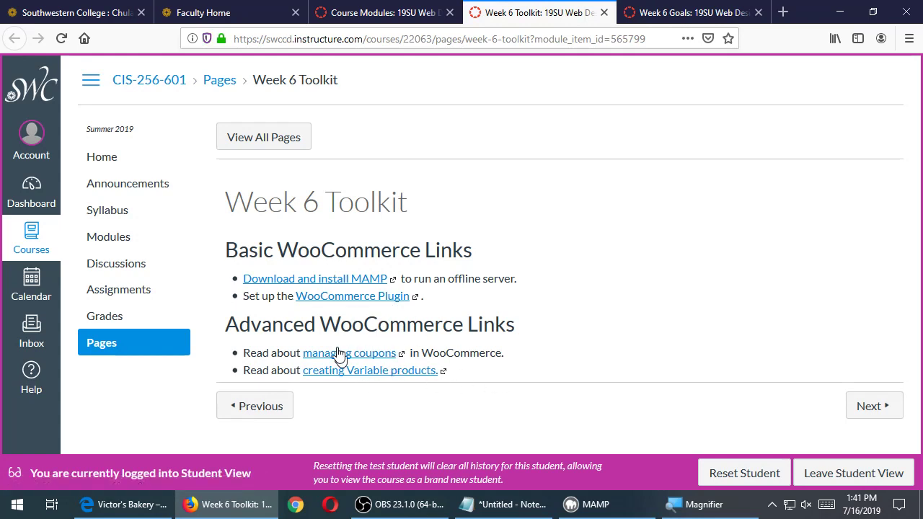
left_click(839, 12)
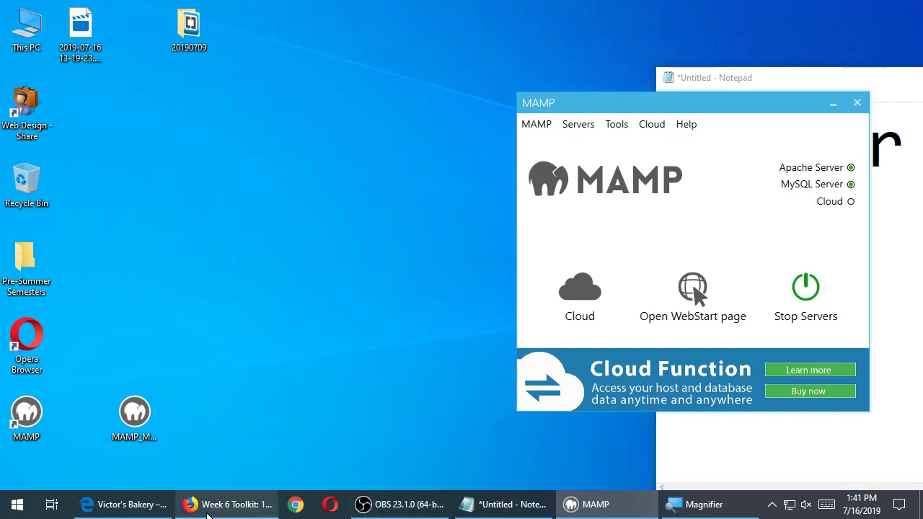
Return to the Coupons page in Edge, start creating the first coupon, and activate its description field
left_click(127, 504)
left_click(407, 10)
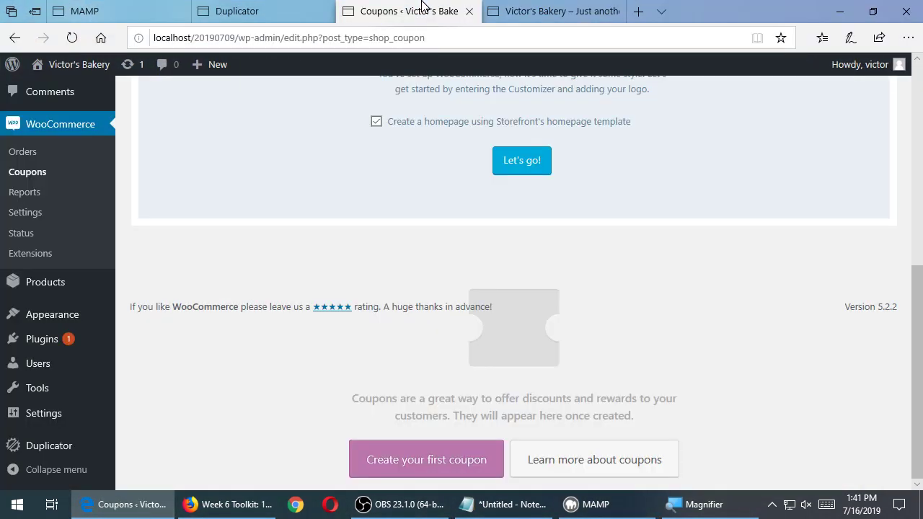
left_click(451, 472)
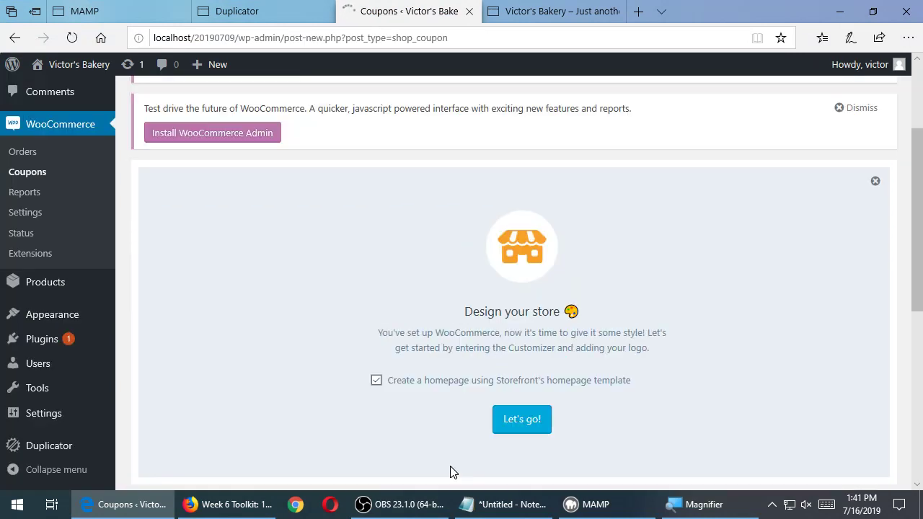
scroll(403, 432, "down", 5)
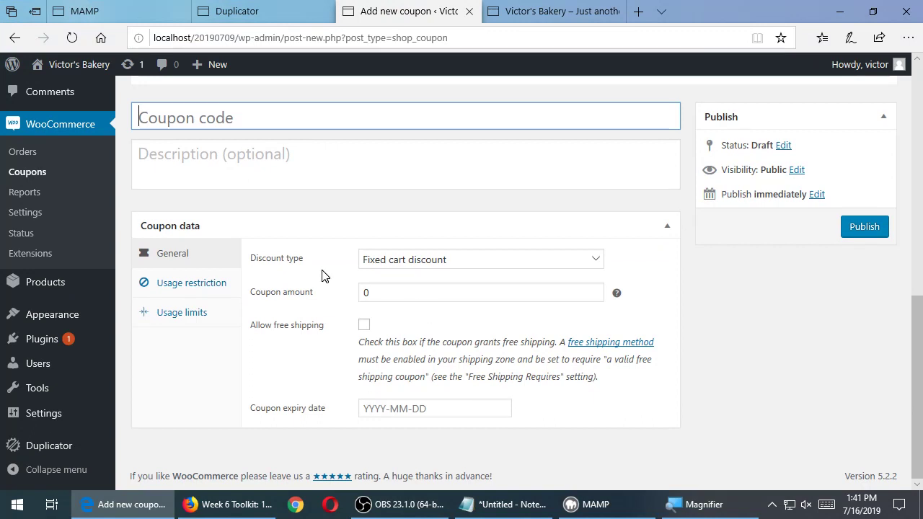
left_click(186, 155)
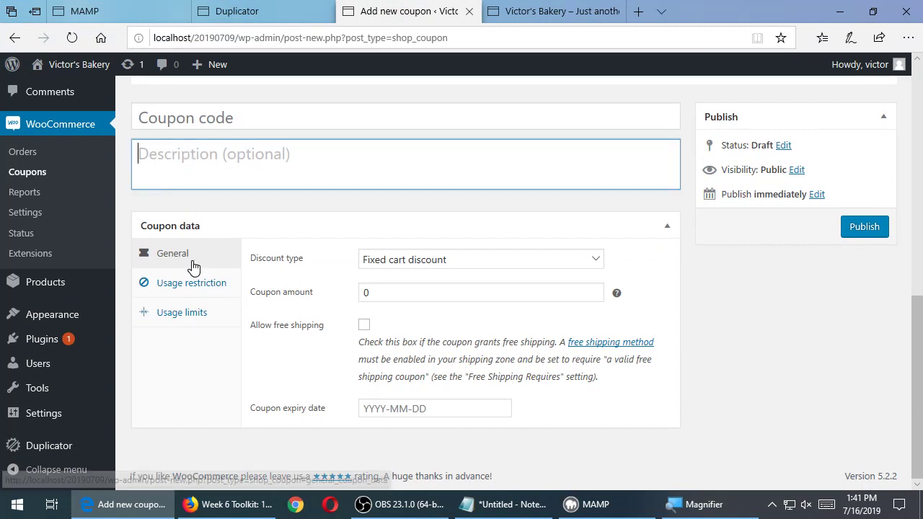
Enter SAVE10 as the coupon code and set a fixed cart discount with a coupon amount of 10
left_click(234, 122)
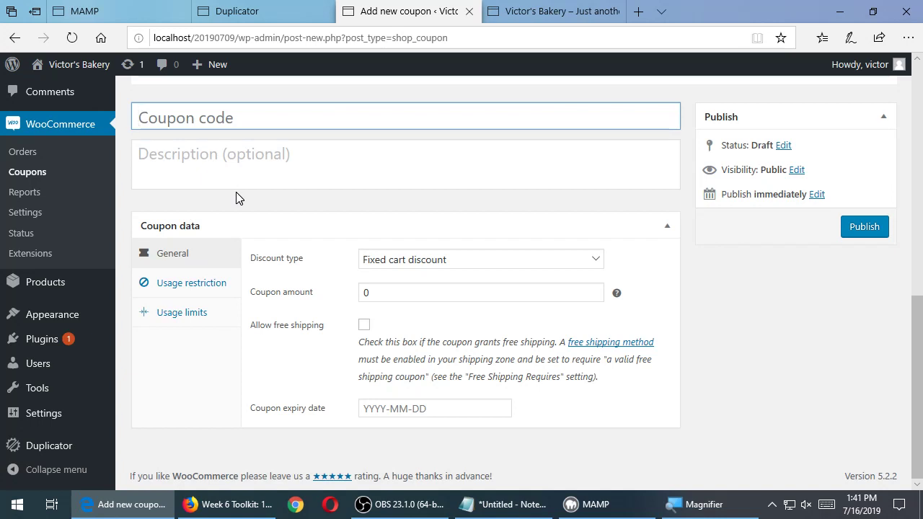
type("SAVE10")
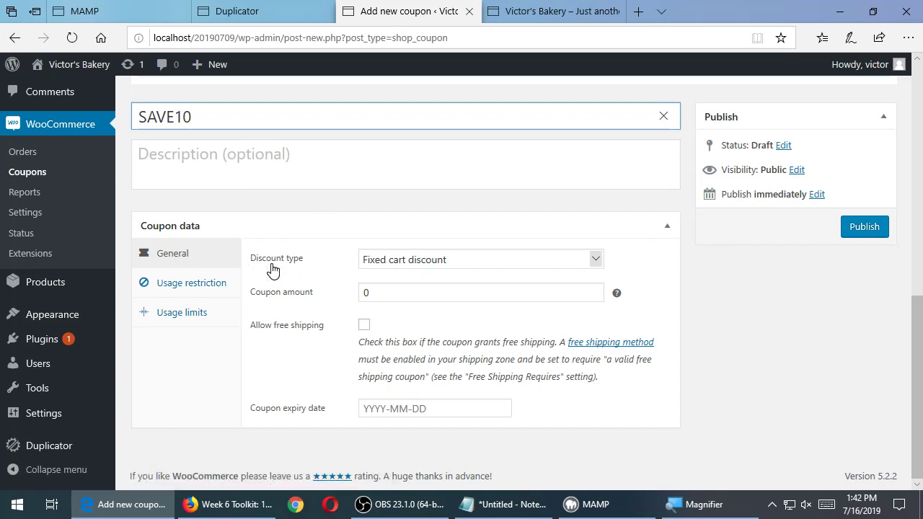
left_click(395, 261)
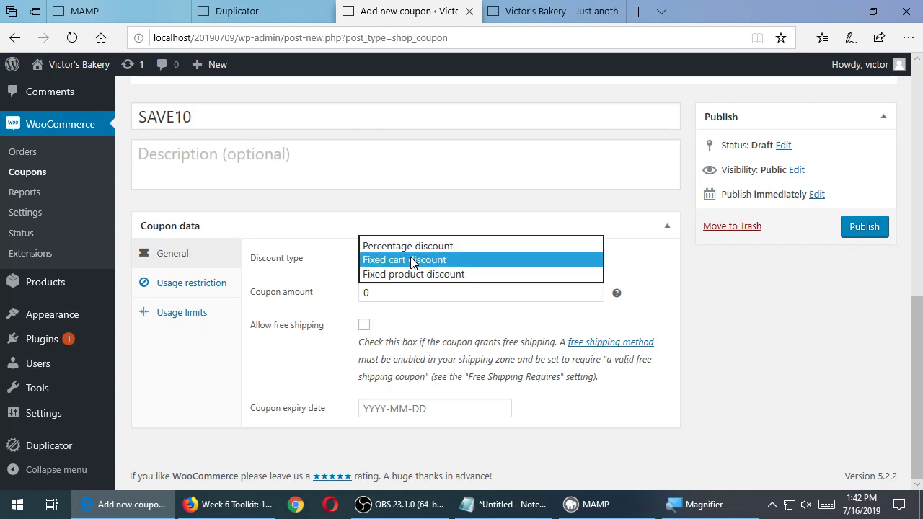
left_click(411, 261)
double_click(390, 289)
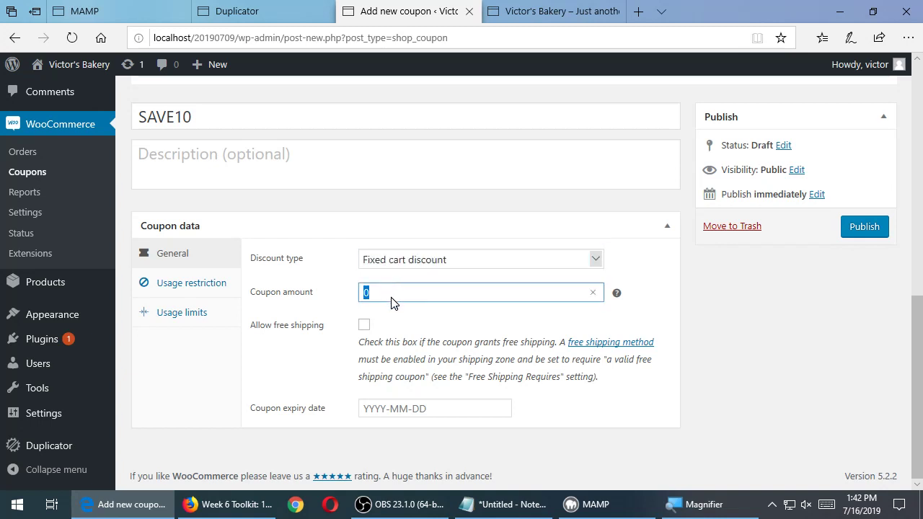
type("10")
Try the percentage discount type for the coupon and switch back to fixed cart discount
left_click(435, 261)
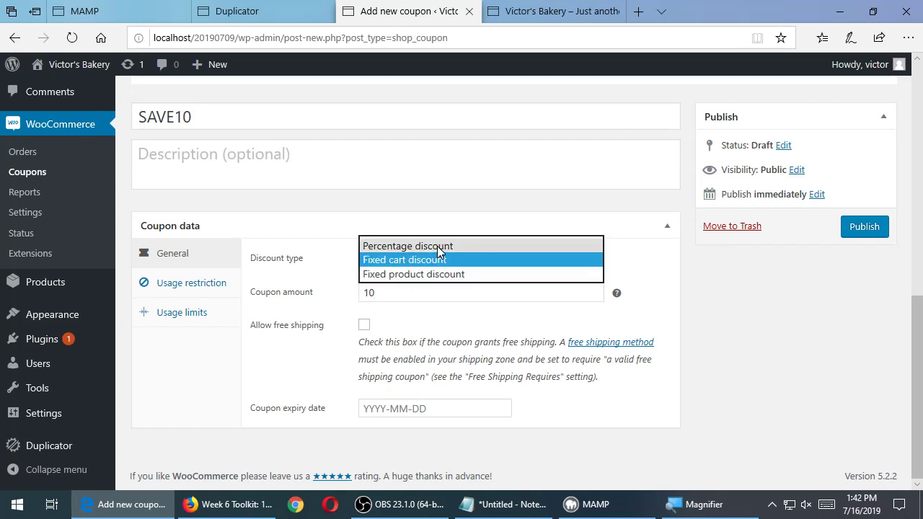
left_click(436, 245)
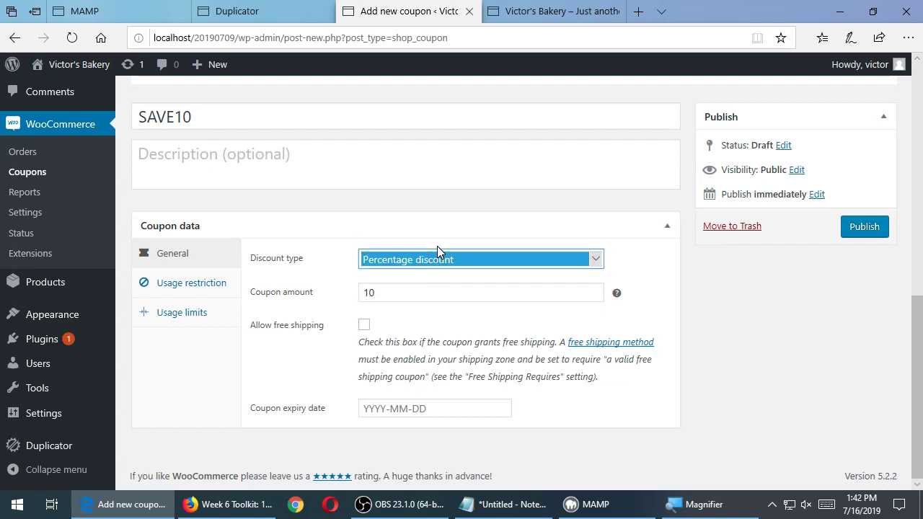
left_click(403, 265)
left_click(399, 273)
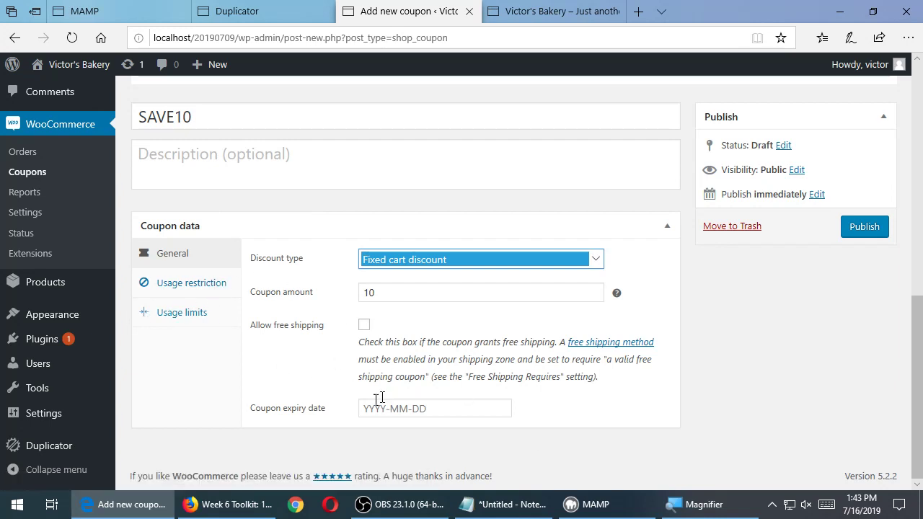
Set the coupon expiry date to 2019-07-31
left_click(405, 408)
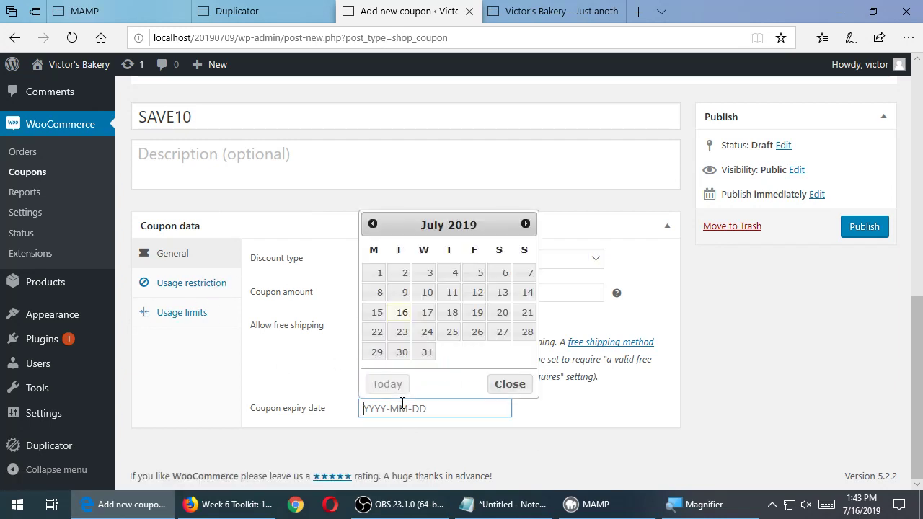
left_click(427, 352)
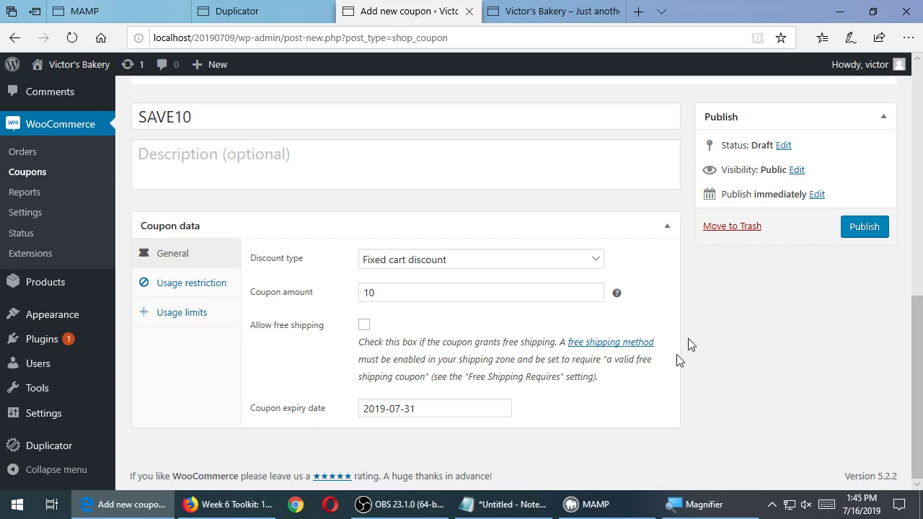
Examine the coupon's usage restriction settings, from the spending limits to the allowed emails, and recheck the general settings
left_click(169, 287)
scroll(646, 406, "down", 1)
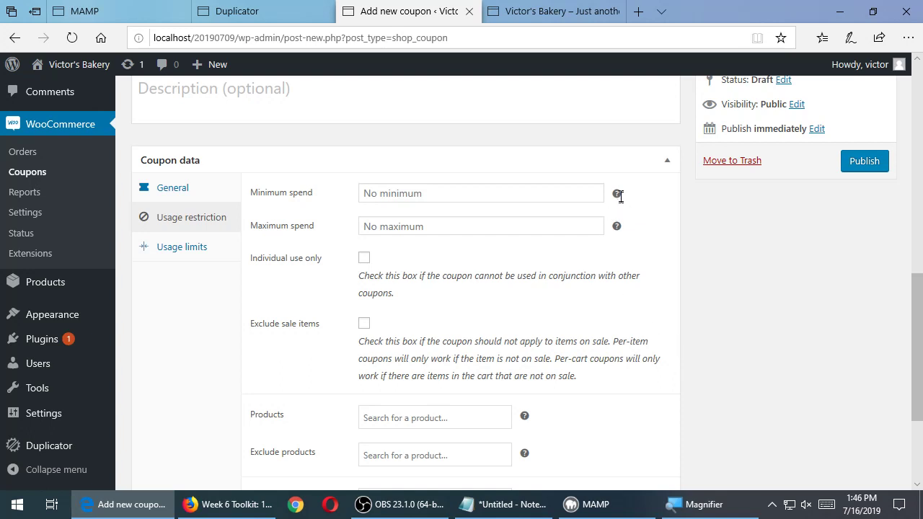
mouse_move(618, 193)
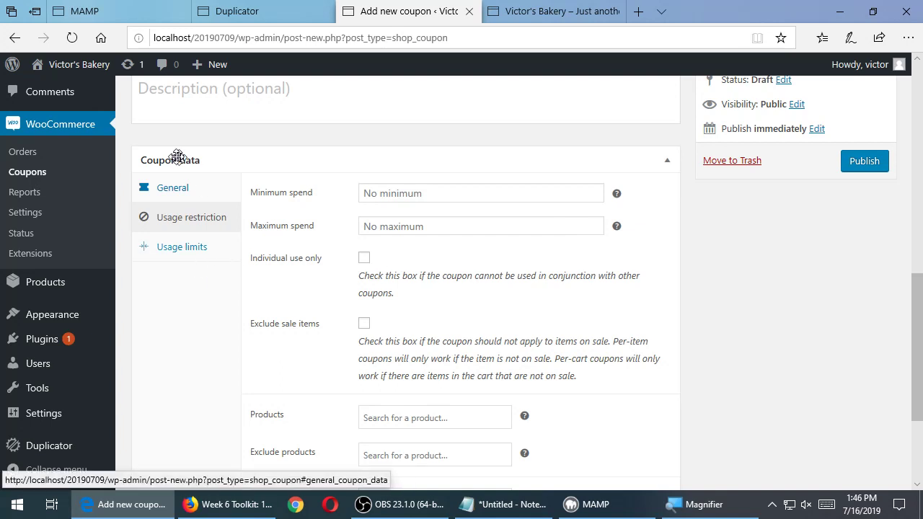
left_click(181, 187)
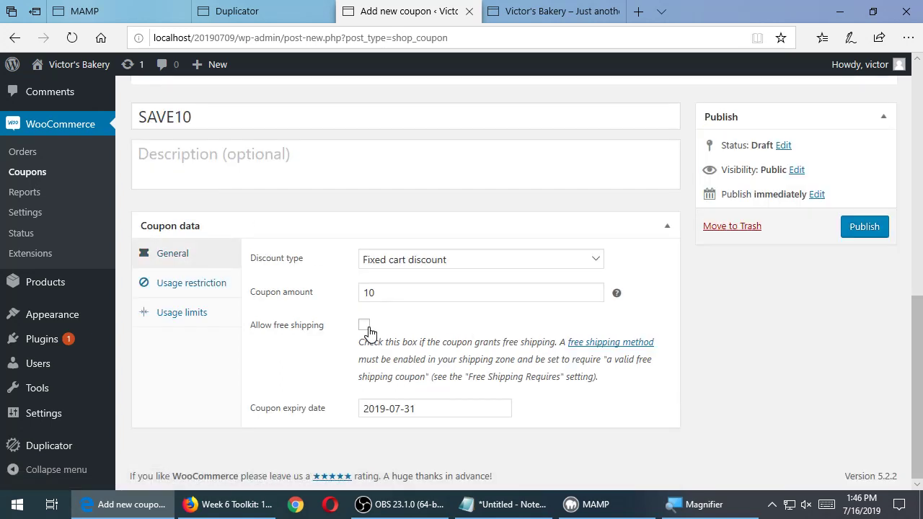
left_click(219, 297)
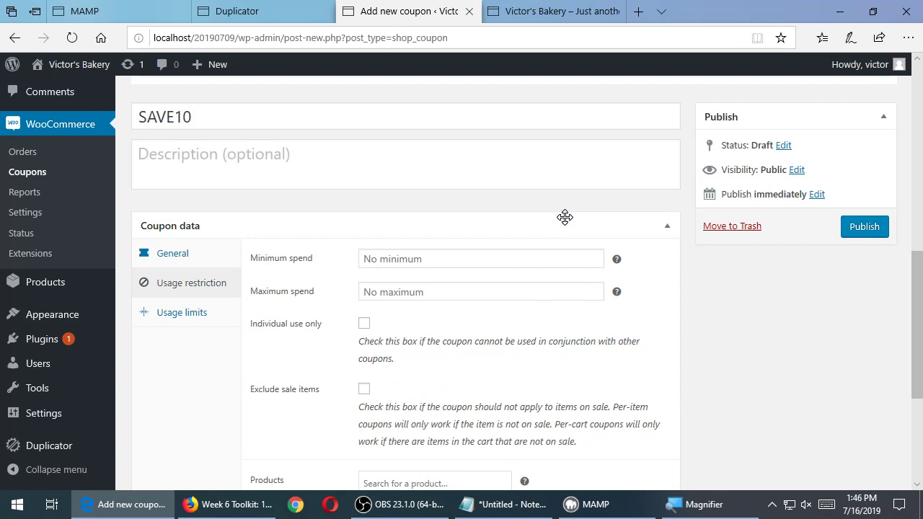
scroll(679, 345, "down", 1)
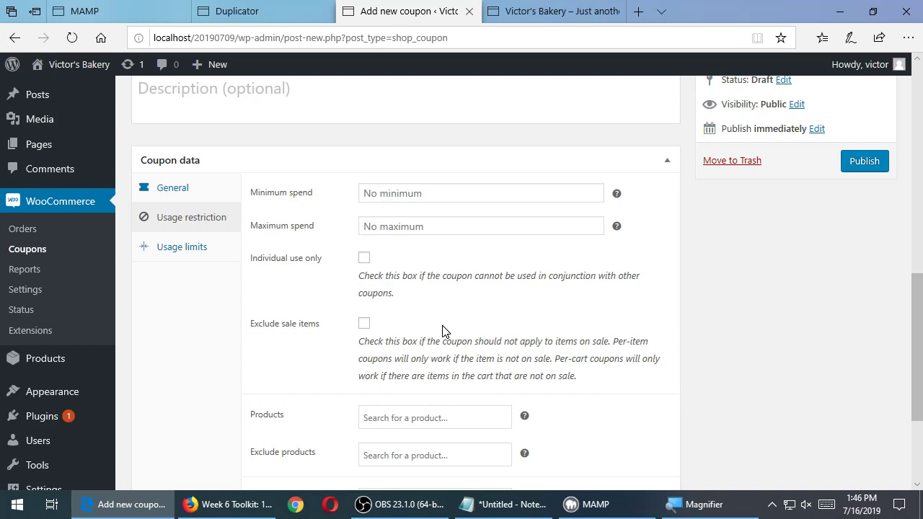
scroll(480, 326, "down", 3)
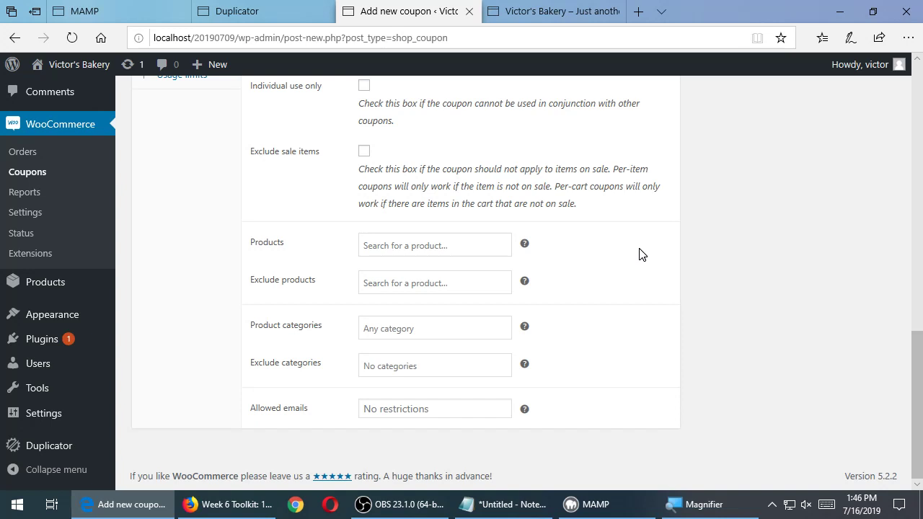
Try limiting the coupon to the Chocolate Chip Cookie product and remove that restriction
left_click(466, 246)
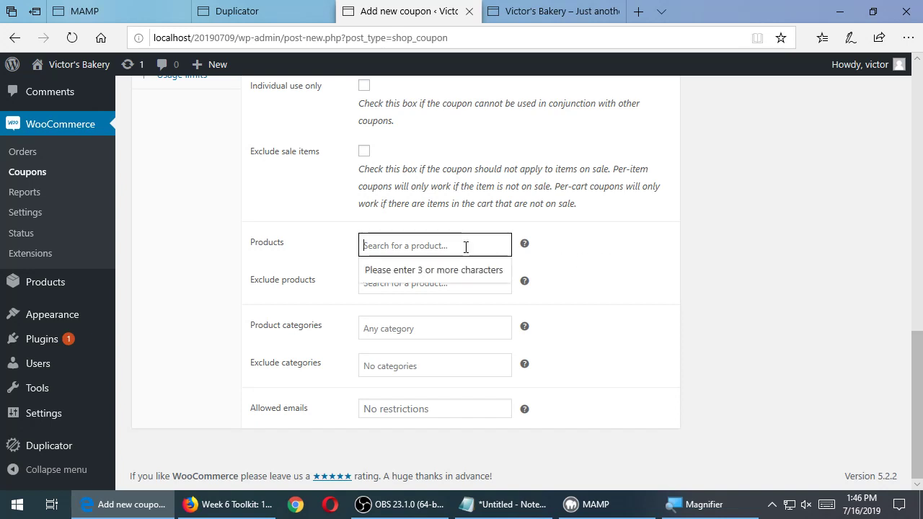
type("coo")
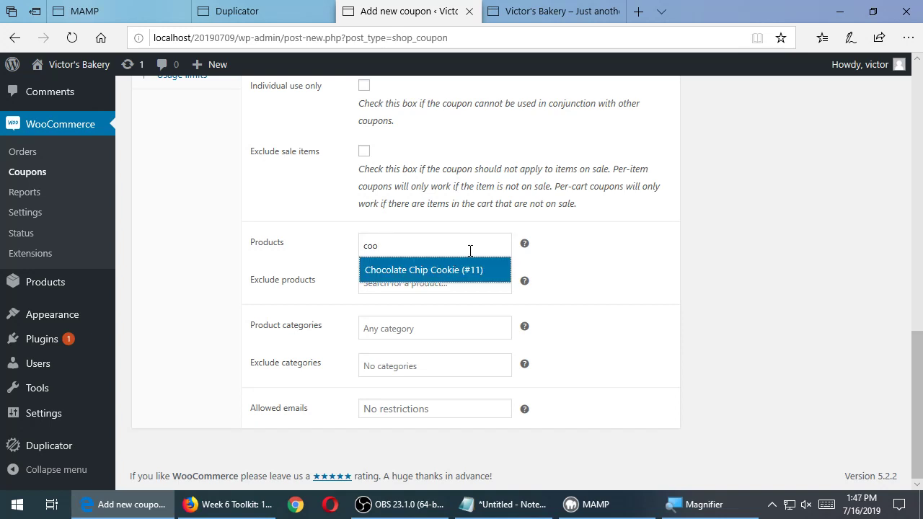
left_click(449, 270)
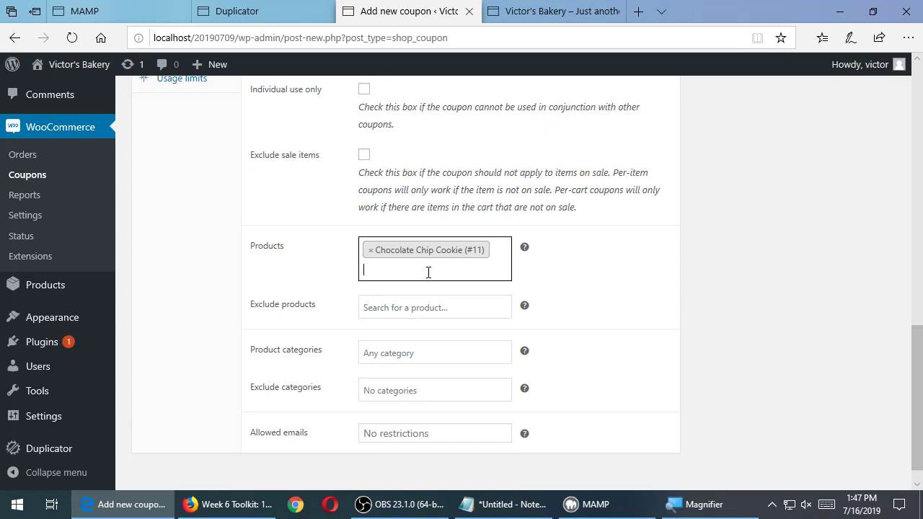
left_click(370, 250)
left_click(661, 277)
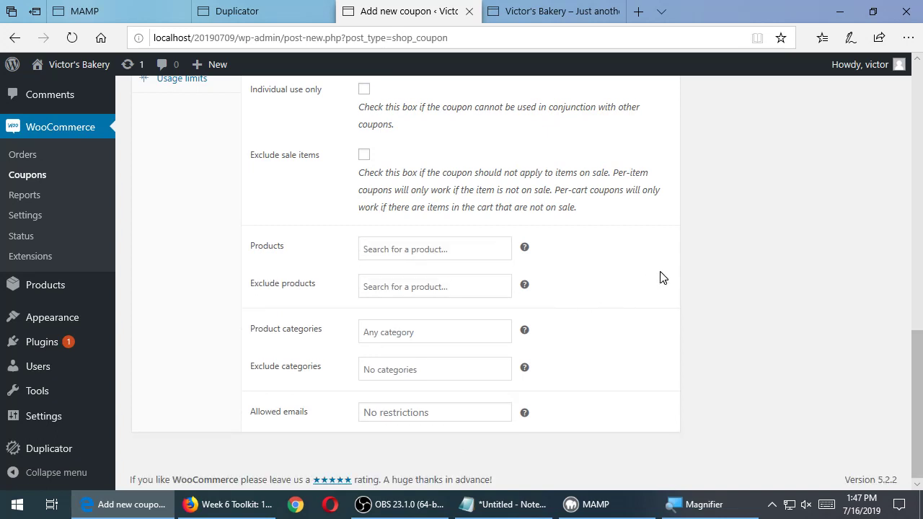
Look at product exclusion, try limiting the coupon to the Low-Sugar Cookies category, and remove that category
left_click(447, 286)
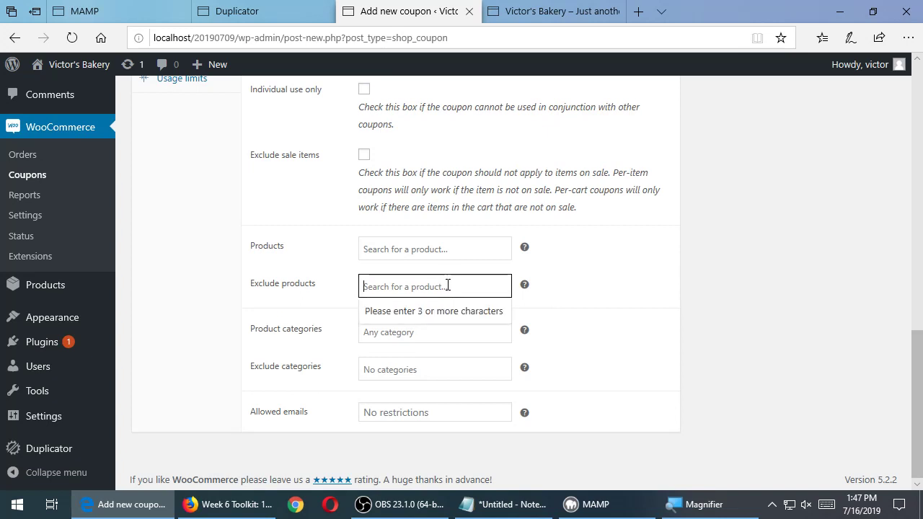
left_click(666, 288)
left_click(452, 332)
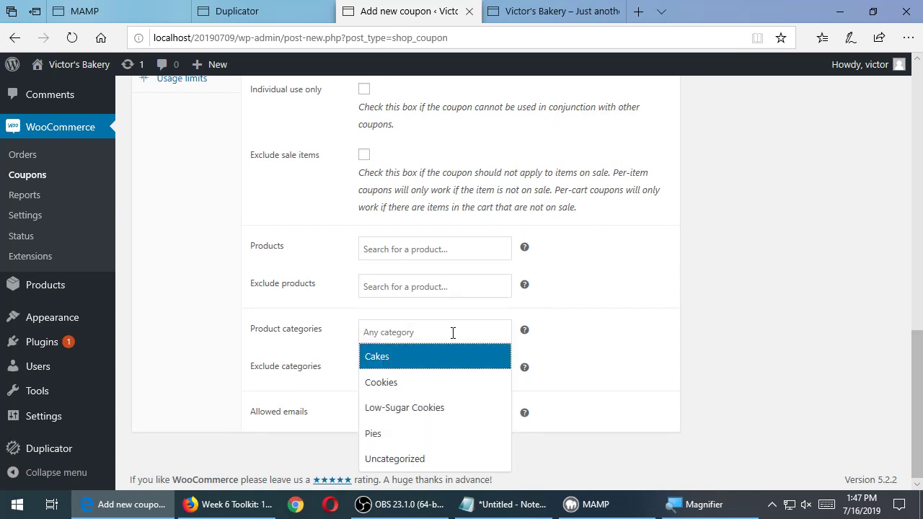
left_click(441, 421)
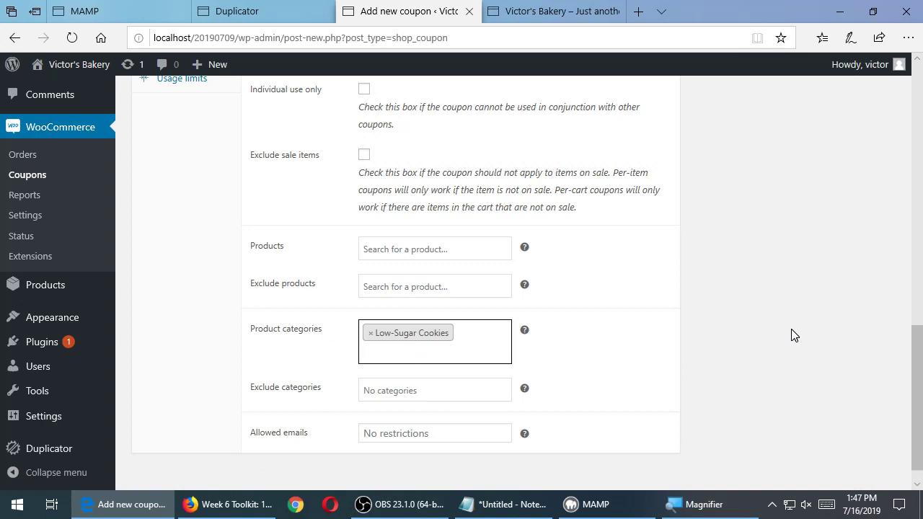
left_click(372, 335)
left_click(607, 341)
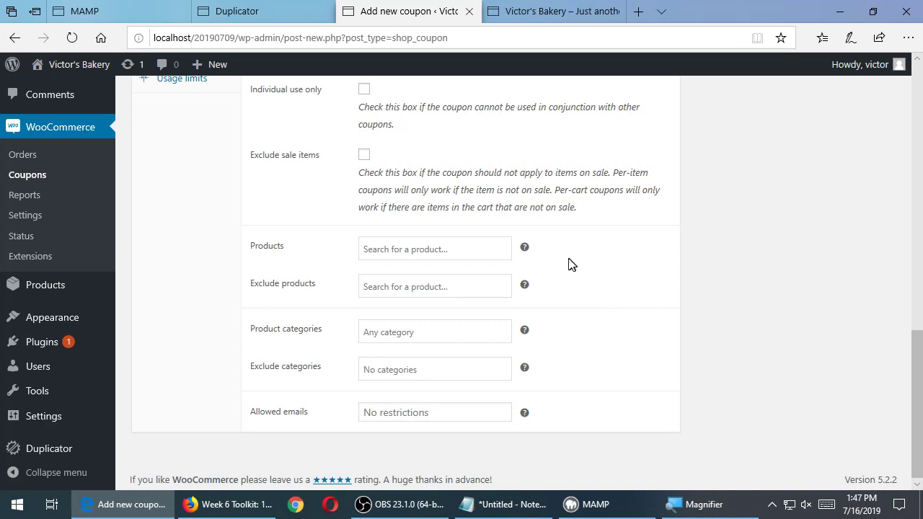
Read the help for the coupon's product and email restrictions, and examine its usage limits per coupon and per user
mouse_move(526, 247)
mouse_move(524, 412)
scroll(739, 290, "up", 2)
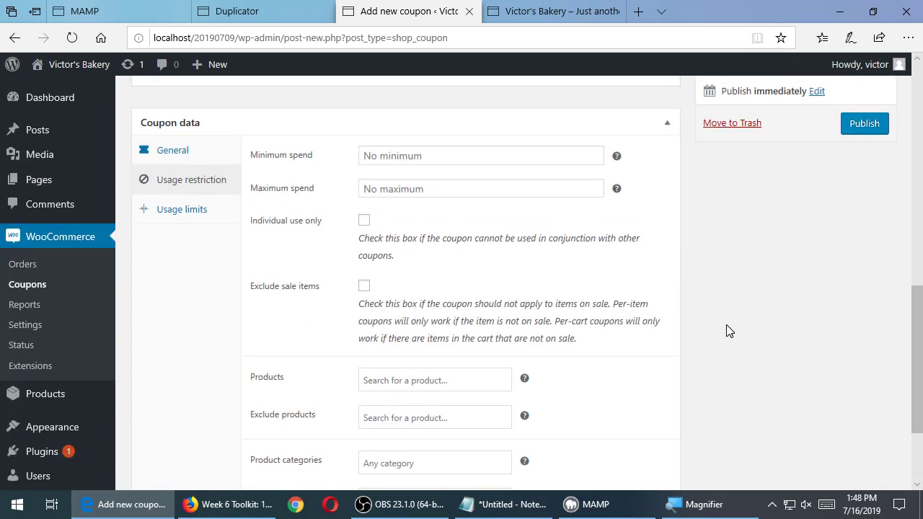
left_click(181, 210)
left_click(193, 346)
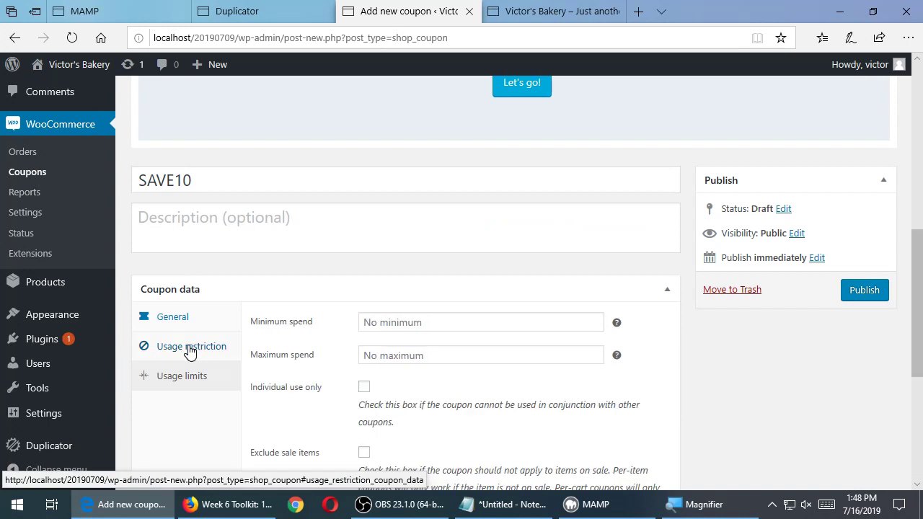
scroll(329, 334, "down", 3)
scroll(333, 332, "down", 1)
scroll(317, 328, "up", 3)
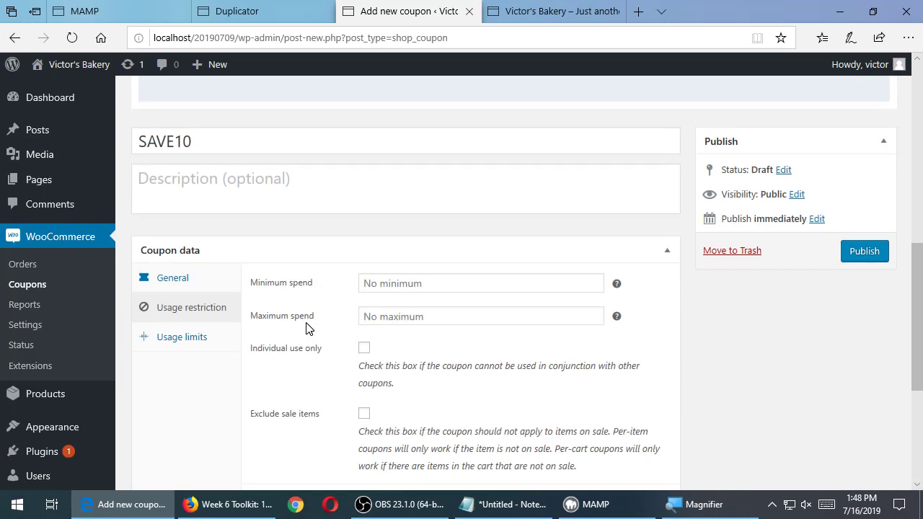
left_click(182, 337)
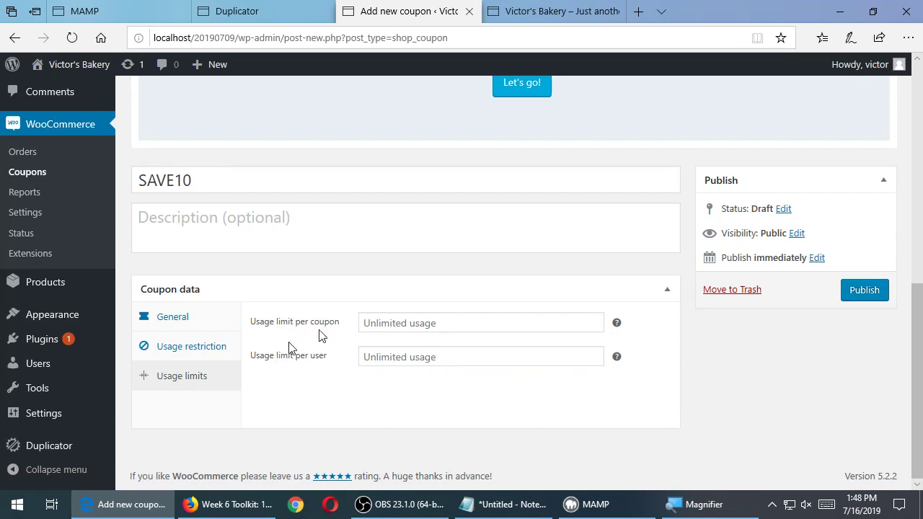
mouse_move(618, 323)
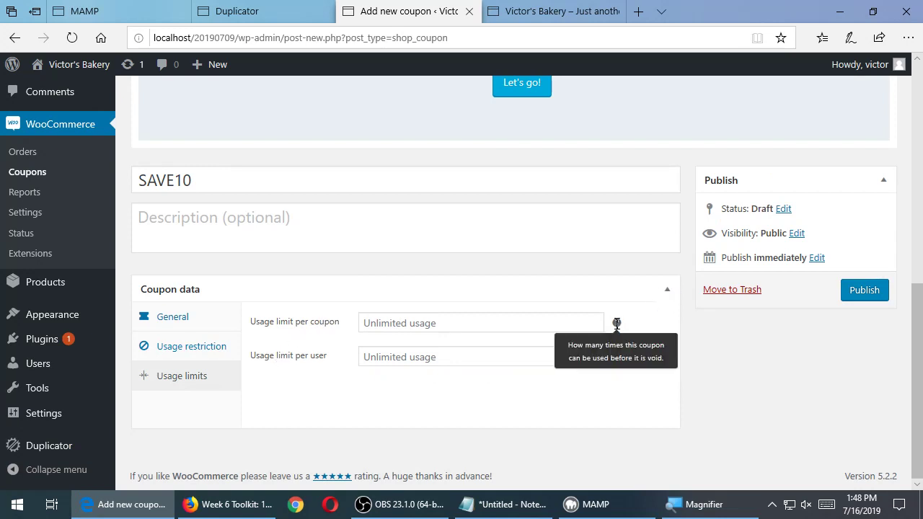
Try a usage limit of 7 per coupon, clear it, and check the help for the per-user limit
left_click(491, 320)
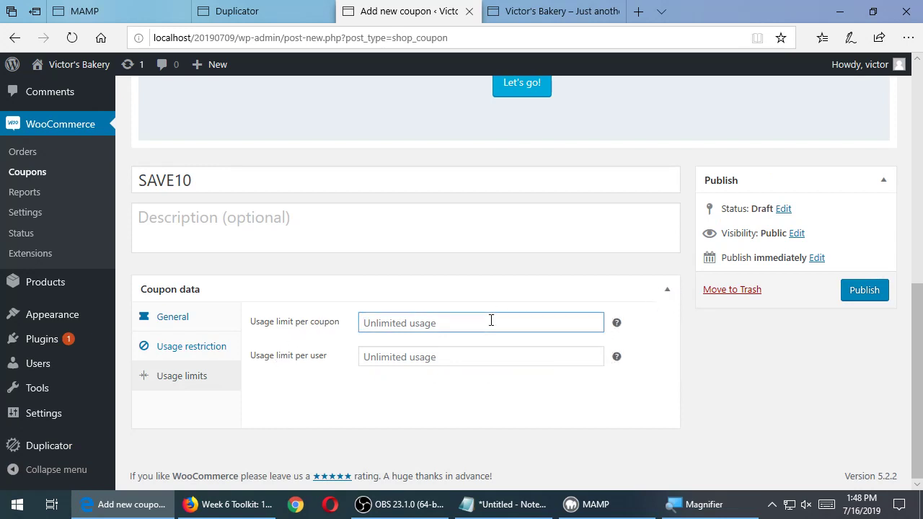
type("7")
key("BackSpace")
mouse_move(617, 358)
Describe the coupon as "Give a customer 10 dollars off of a certain" and publish it
left_click(238, 229)
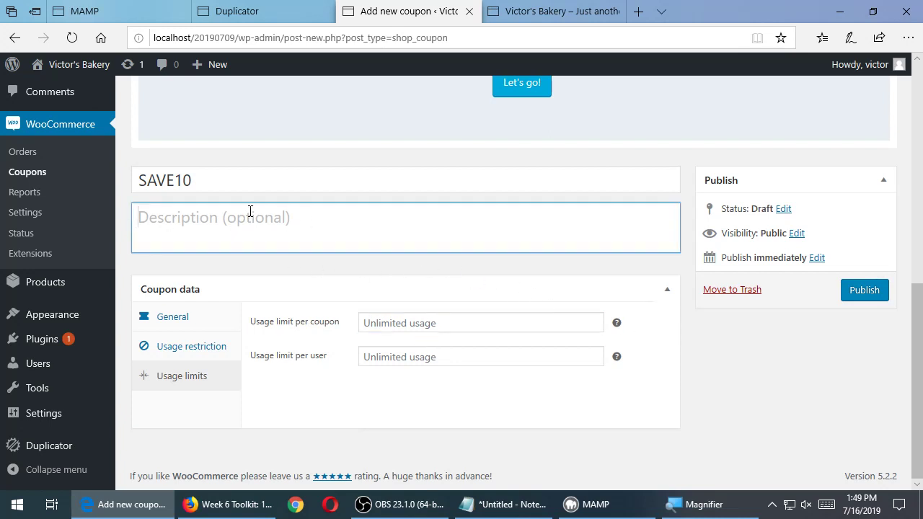
type("hgfhgfhgf")
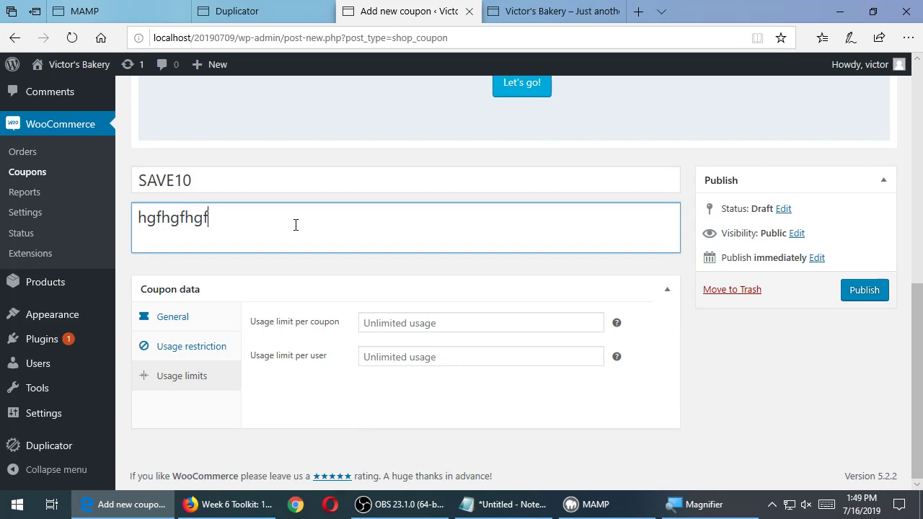
key("BackSpace")
key("ctrl+BackSpace")
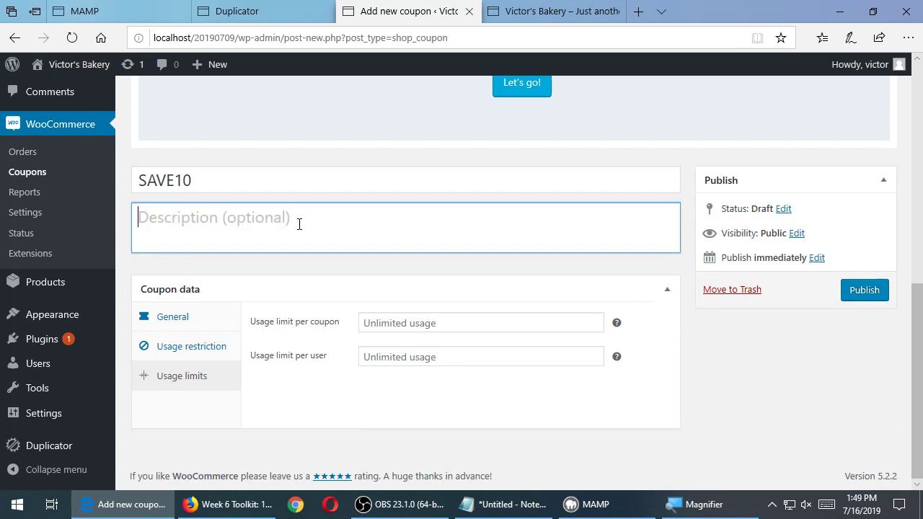
type("Give a customer 1")
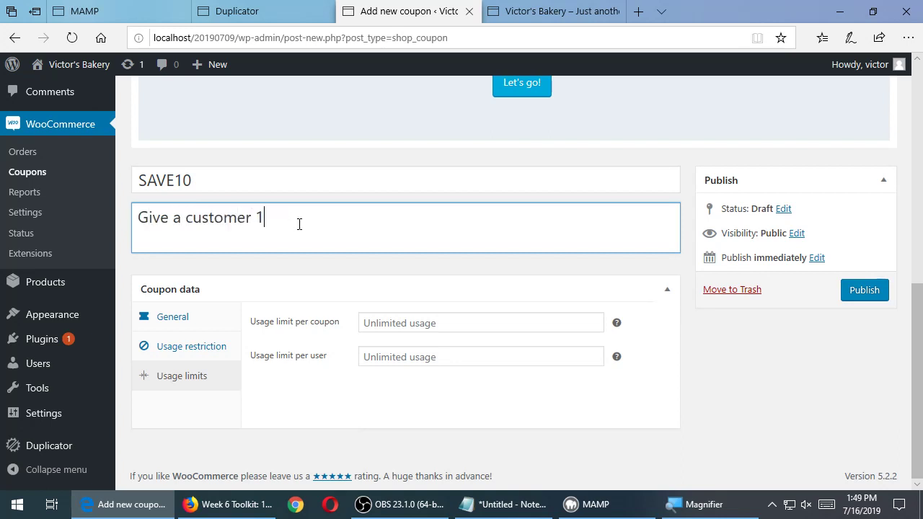
type("0%")
key("BackSpace")
type("dollars off of a cert")
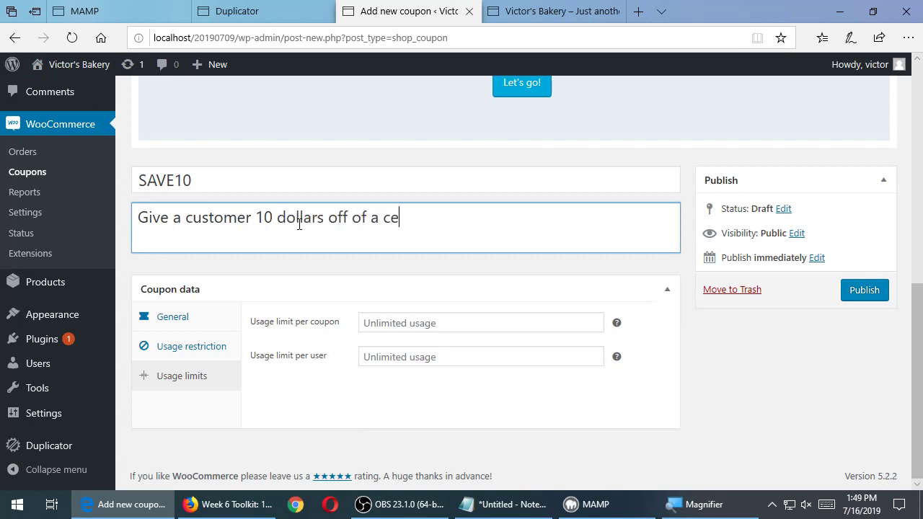
type("ain")
left_click(853, 291)
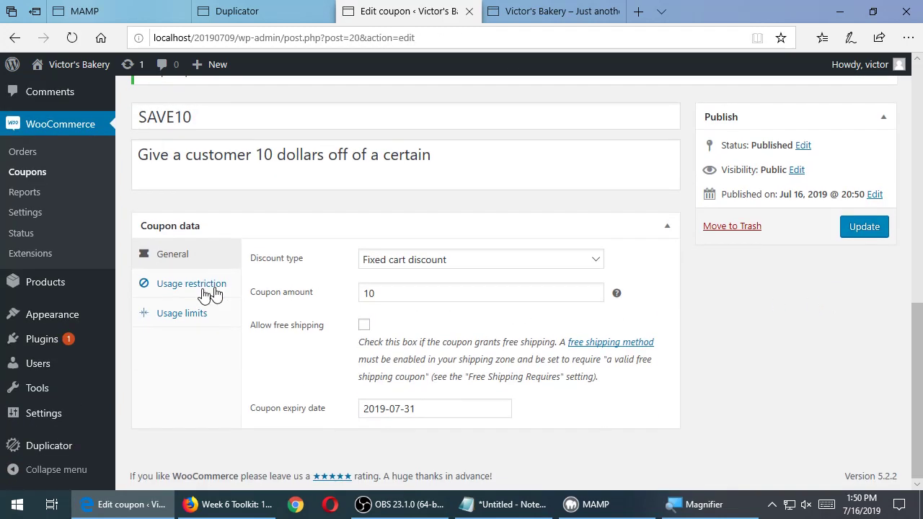
Return to the WooCommerce coupons list and examine the published coupon's type, amount, usage limit and expiry date
left_click(21, 174)
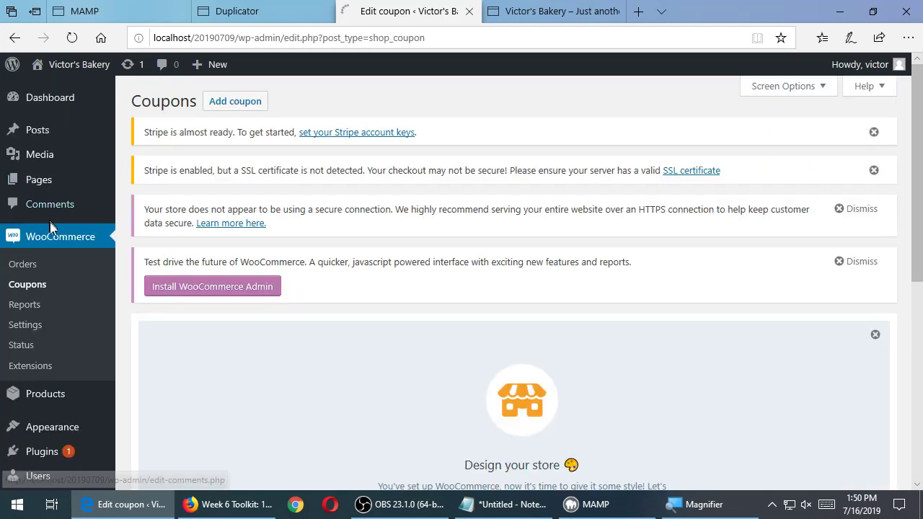
scroll(51, 230, "down", 5)
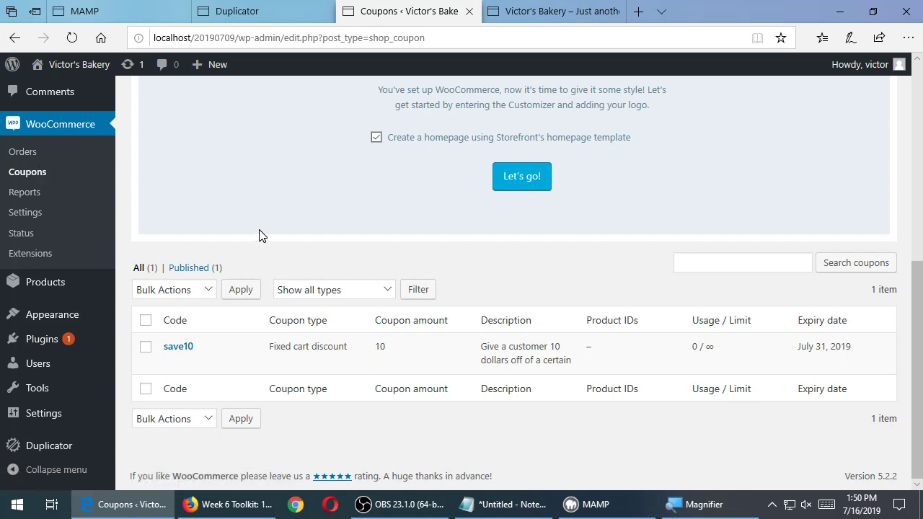
scroll(263, 233, "up", 5)
scroll(267, 229, "down", 6)
scroll(278, 223, "up", 6)
scroll(281, 223, "down", 6)
Open the bakery's storefront in a separate browser tab and go to its shopping cart
middle_click(93, 66)
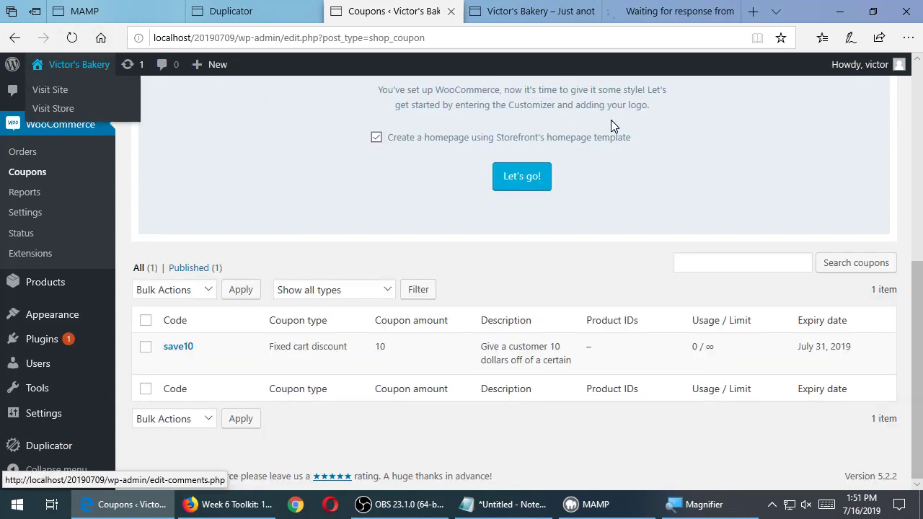
left_click(670, 11)
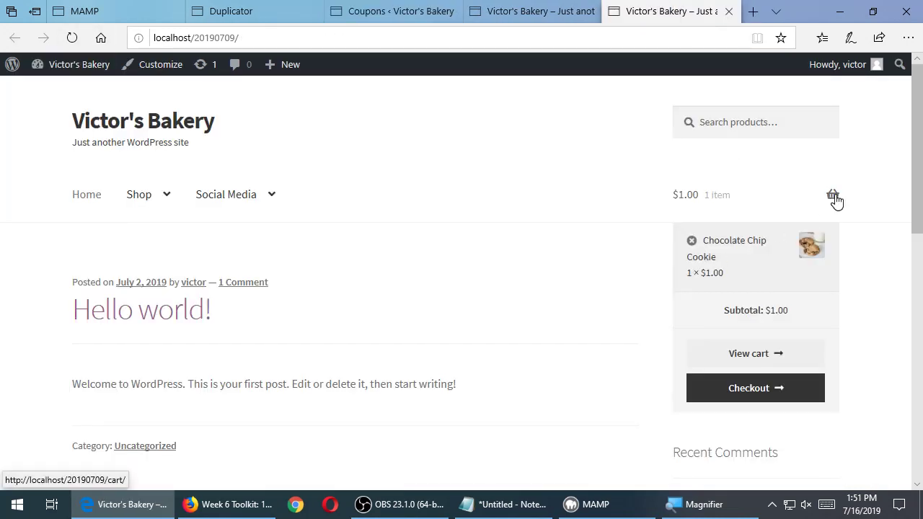
left_click(834, 198)
scroll(568, 307, "down", 5)
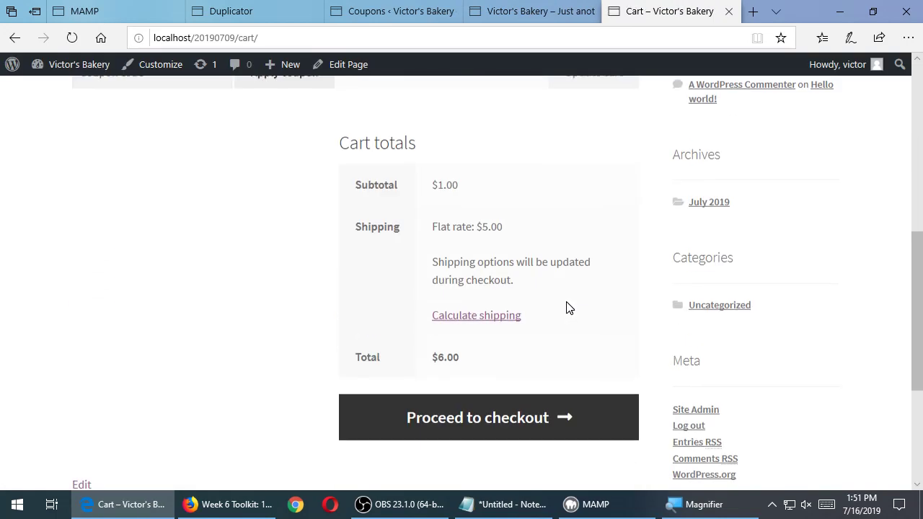
scroll(268, 342, "up", 3)
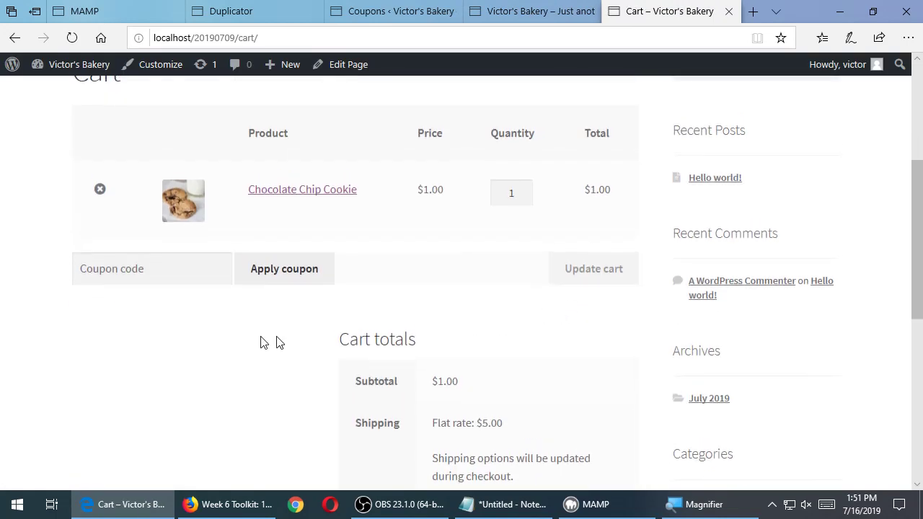
Apply the coupon code save10 to the cart
left_click(126, 271)
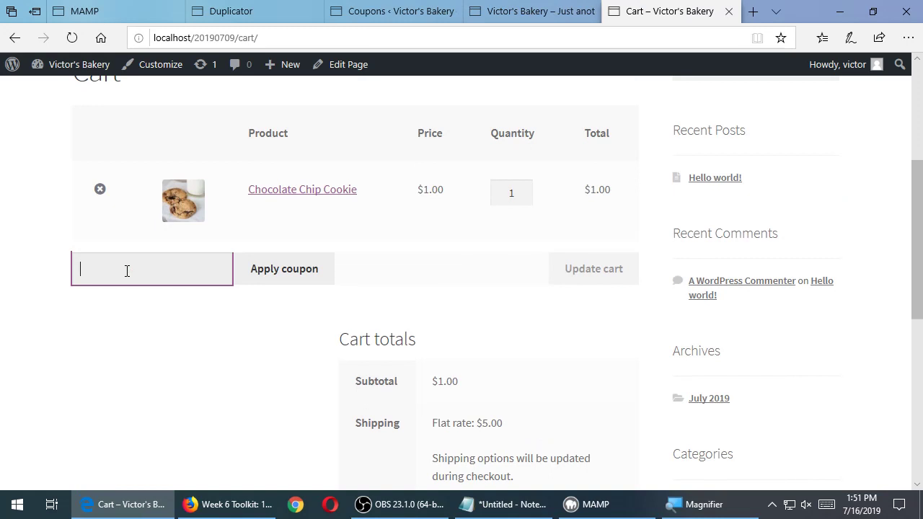
type("save10")
left_click(287, 270)
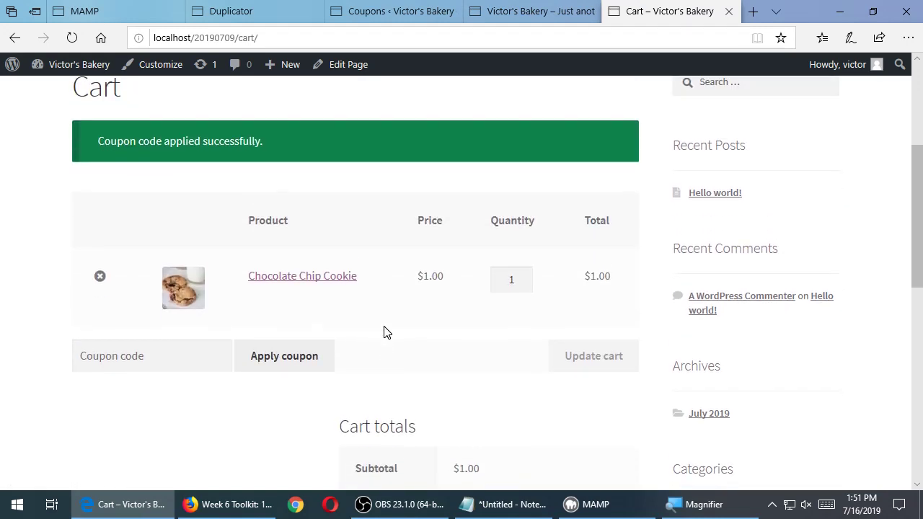
Examine the cart totals for the save10 coupon's discount, the shipping and the total
scroll(383, 332, "down", 3)
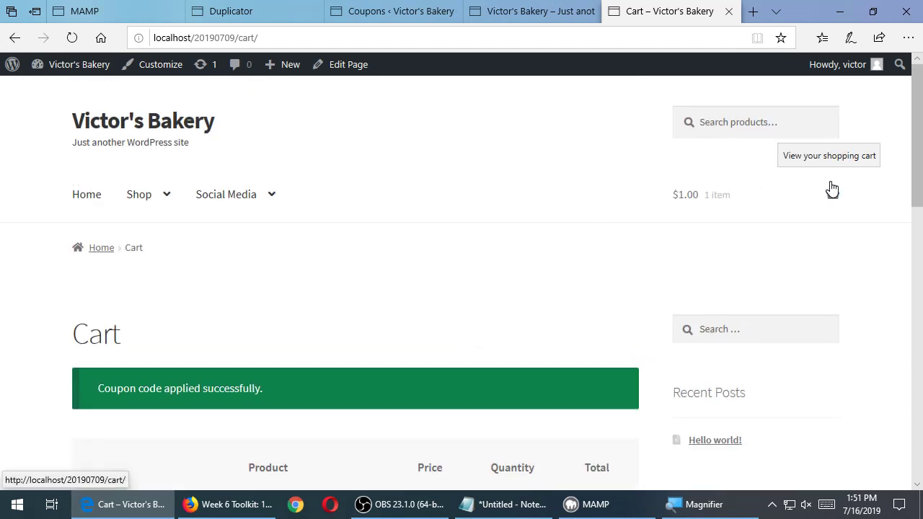
scroll(830, 189, "down", 3)
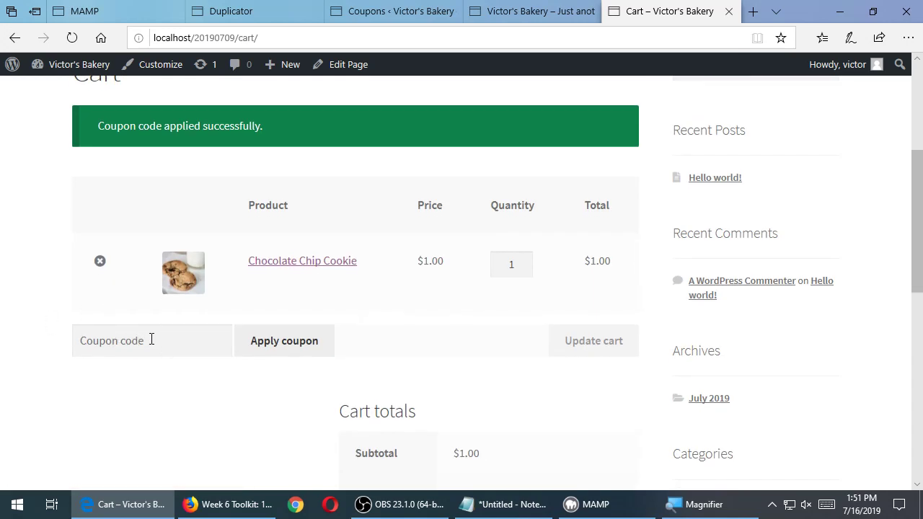
scroll(156, 338, "down", 3)
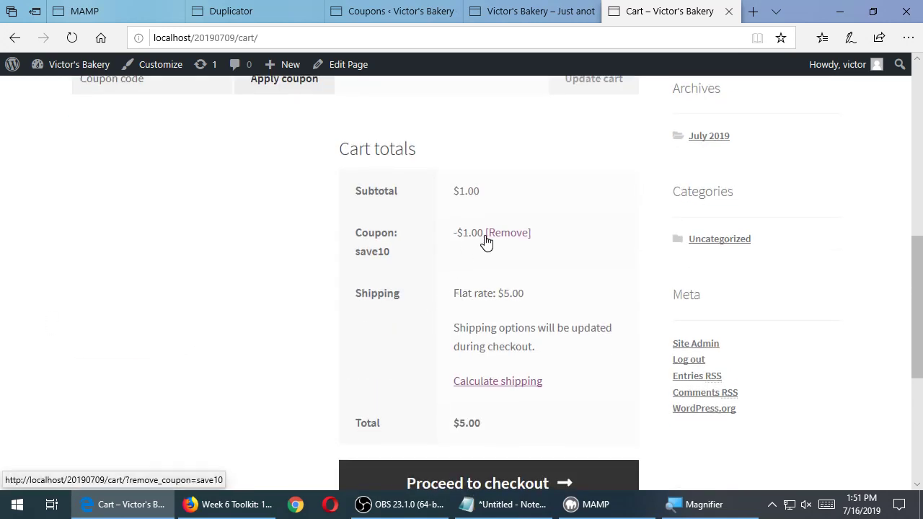
left_click_drag(401, 252, 355, 229)
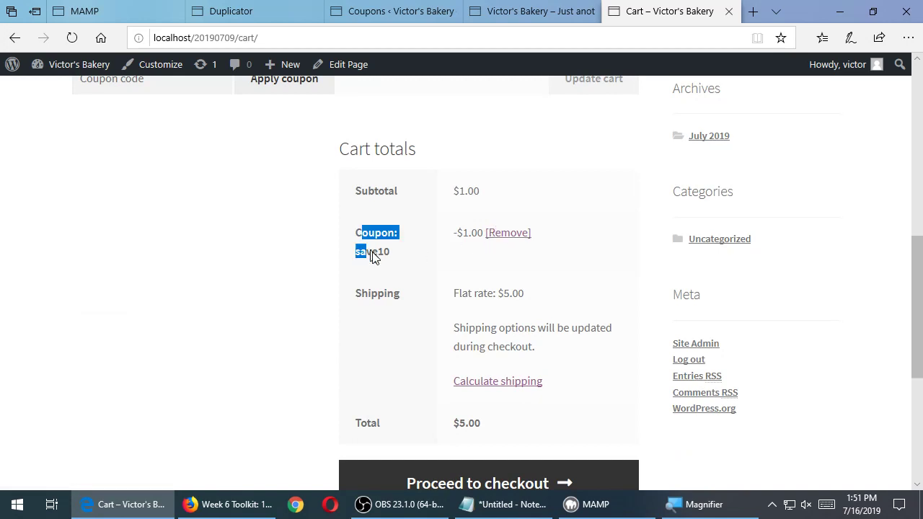
left_click(481, 268)
Close the extra storefront home page tab and go back to the coupons list
left_click(531, 8)
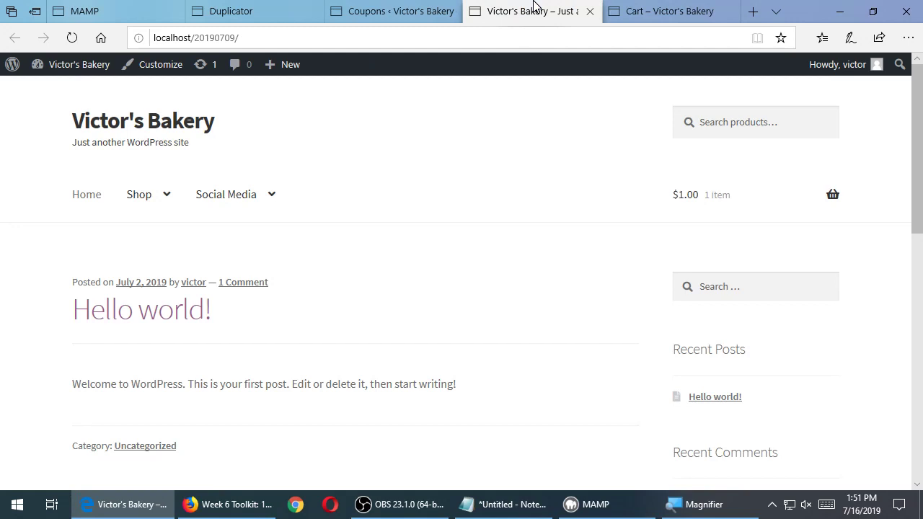
left_click(589, 10)
left_click(396, 11)
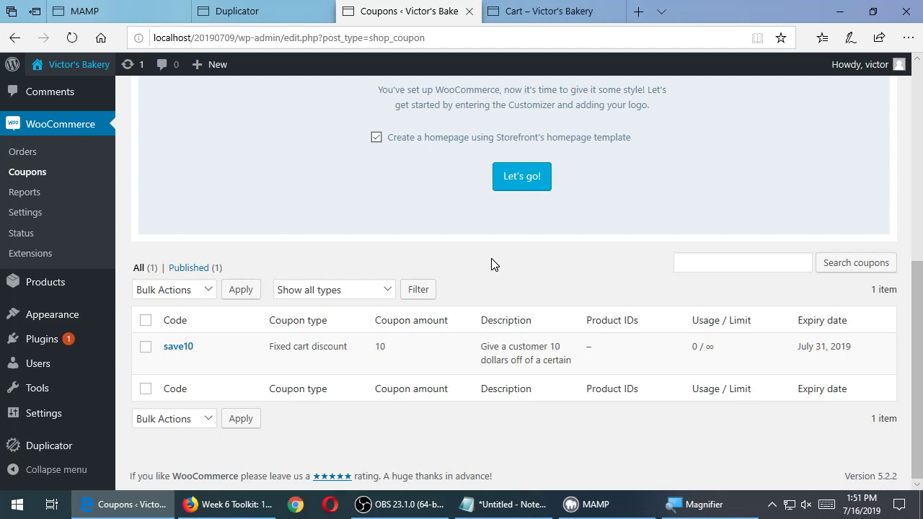
left_click(404, 504)
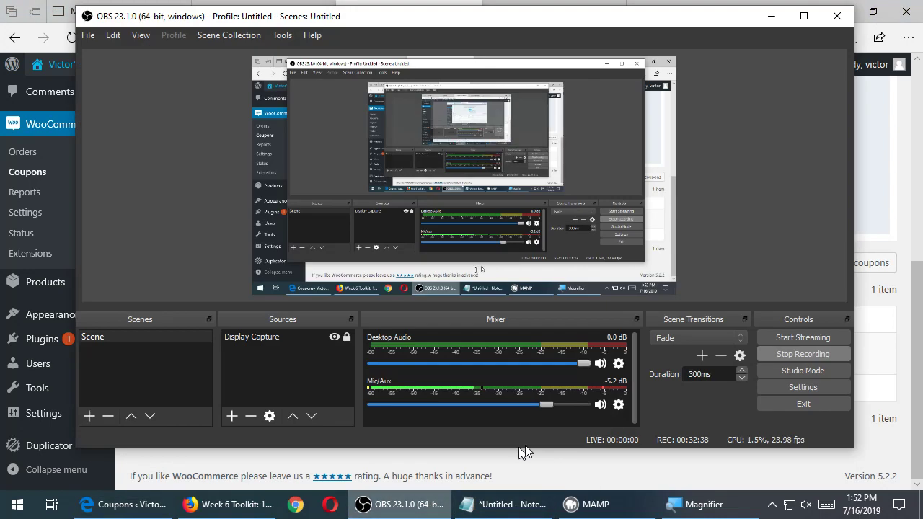